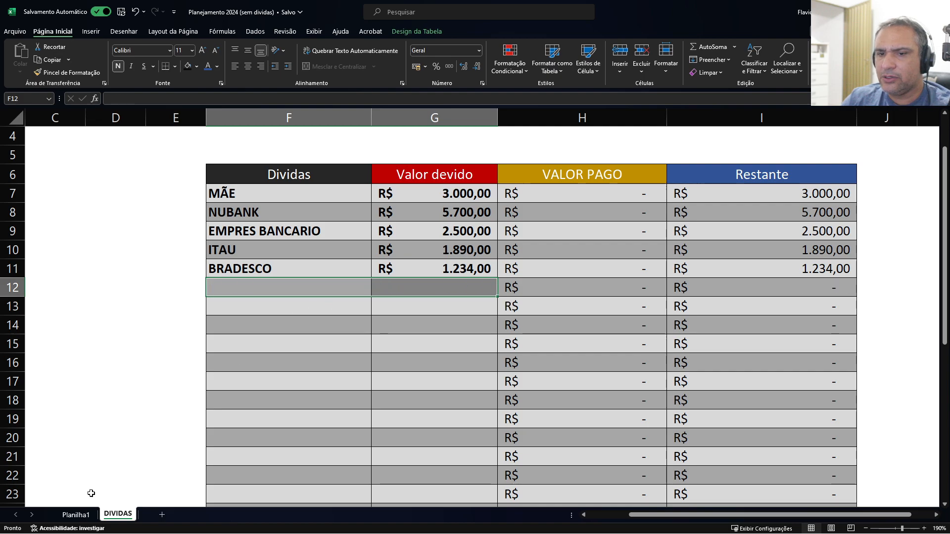
On the Planilha1 sheet, pick MÃE as the first debt in cell A31 of the DIVIDAS section.
left_click(76, 515)
left_click(255, 333)
left_click(156, 209)
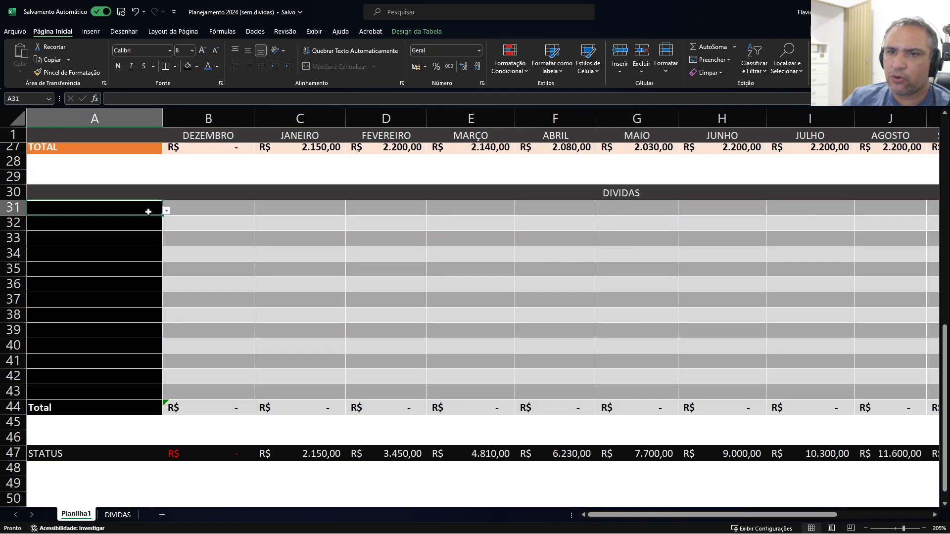
left_click(166, 210)
left_click(114, 219)
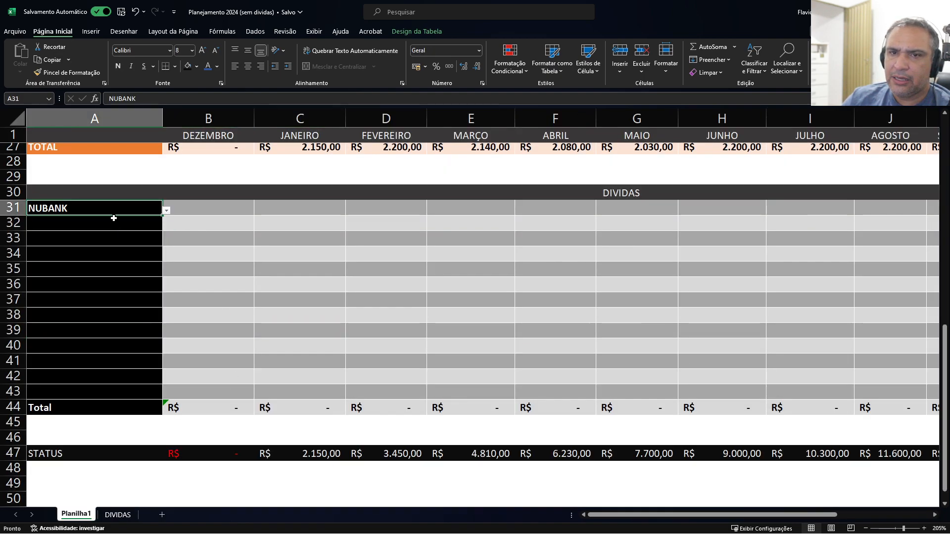
left_click(167, 211)
left_click(80, 220)
Choose NUBANK as the debt in A32 and EMPRES BANCARIO in A33 from the cells' lists.
left_click(134, 225)
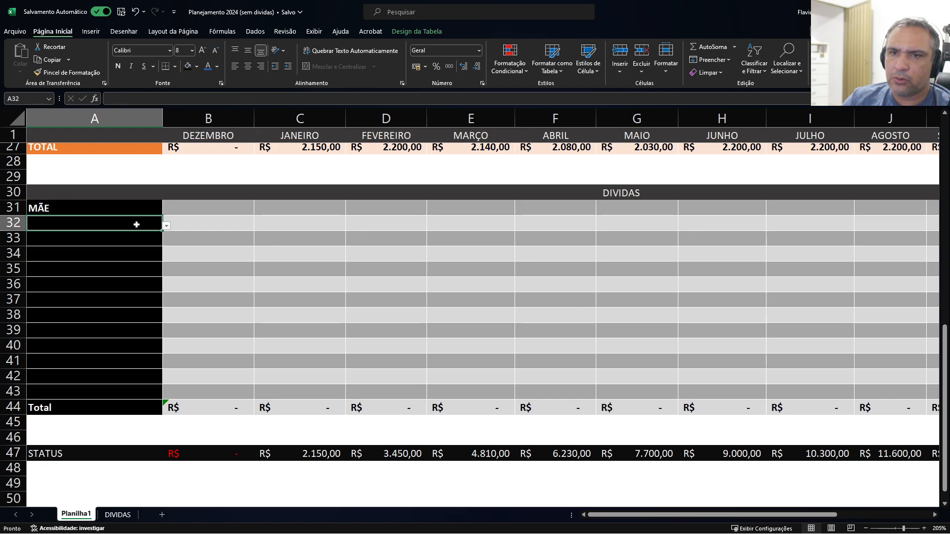
left_click(166, 228)
left_click(84, 244)
left_click(97, 241)
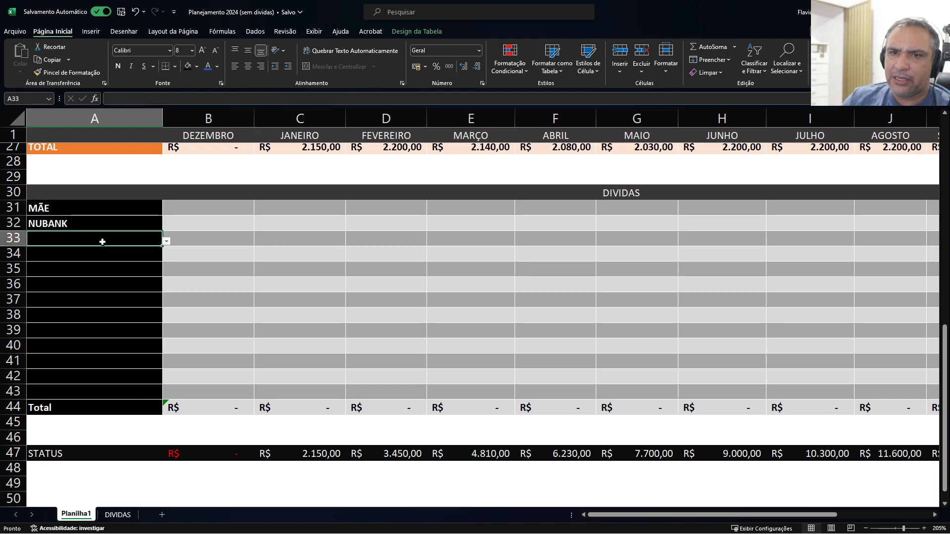
left_click(168, 242)
left_click(82, 267)
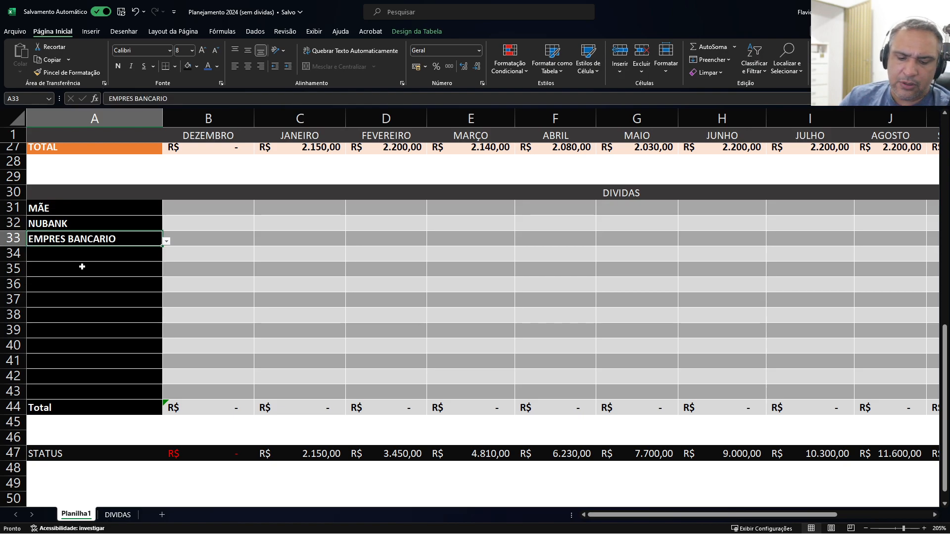
Choose ITAU as the debt in A34 and BRADESCO in A35 from the cells' lists.
left_click(110, 256)
left_click(168, 258)
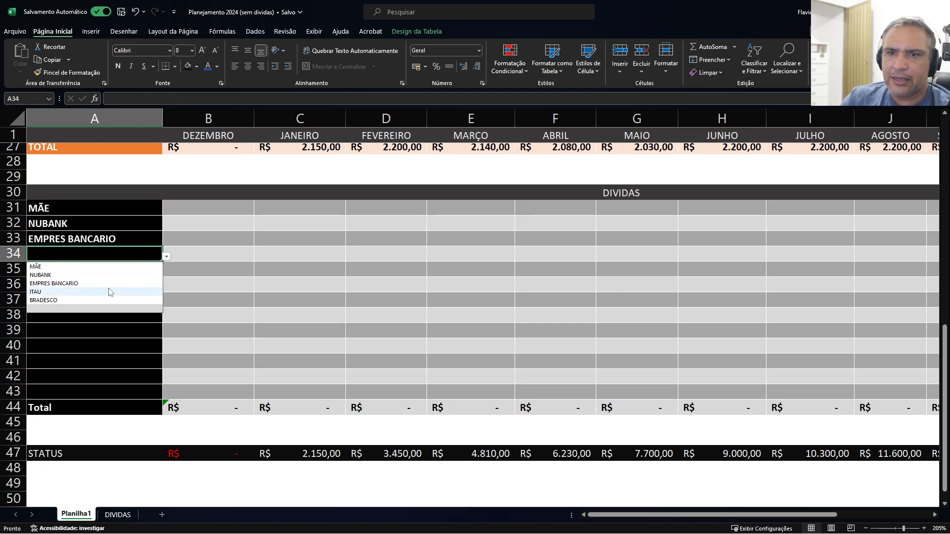
left_click(68, 291)
left_click(123, 271)
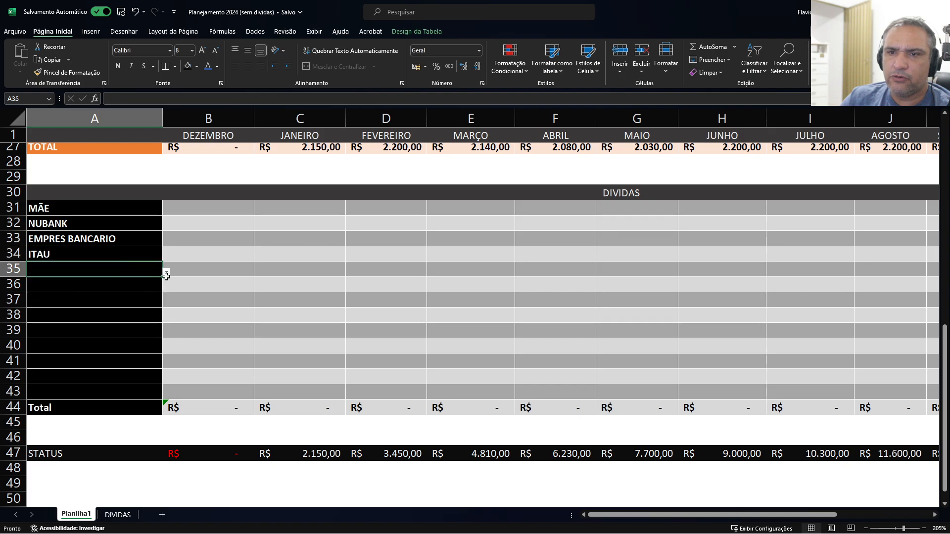
left_click(167, 272)
left_click(95, 307)
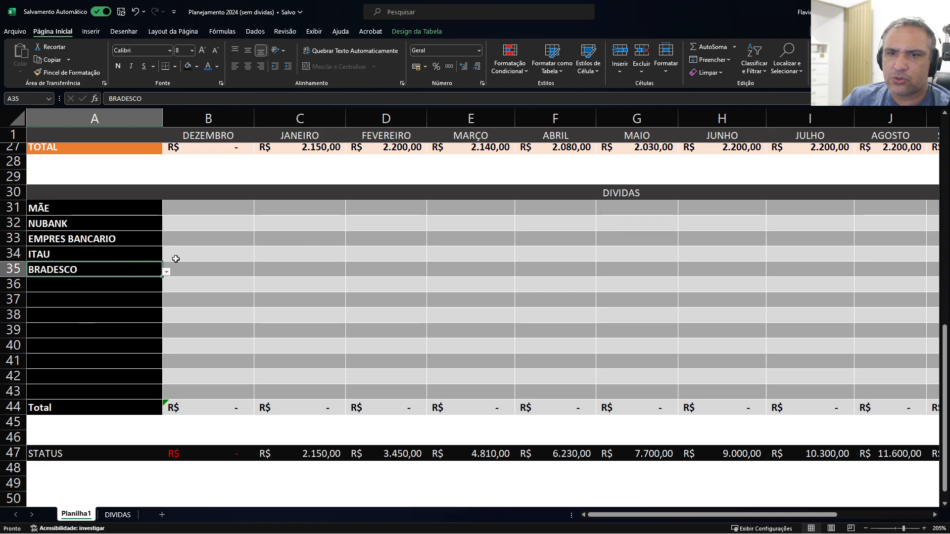
Review January's RECEITAS entries: money in account, salary, other income and the total.
left_click(198, 210)
scroll(265, 247, "up", 8)
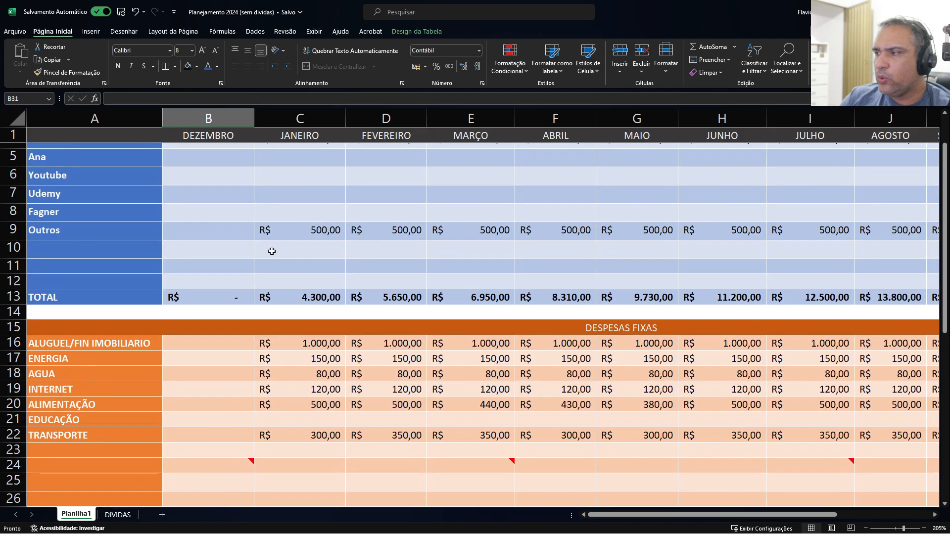
scroll(271, 252, "down", 9)
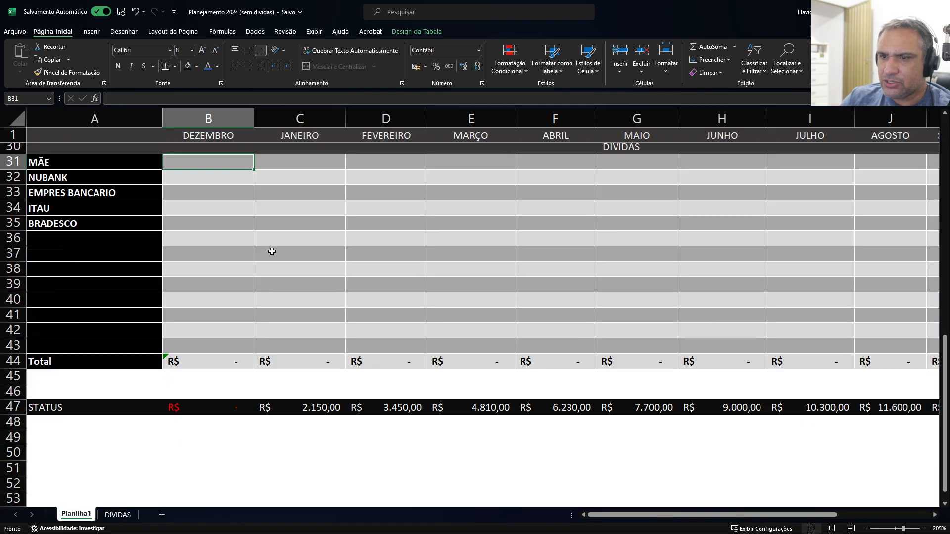
scroll(271, 251, "up", 9)
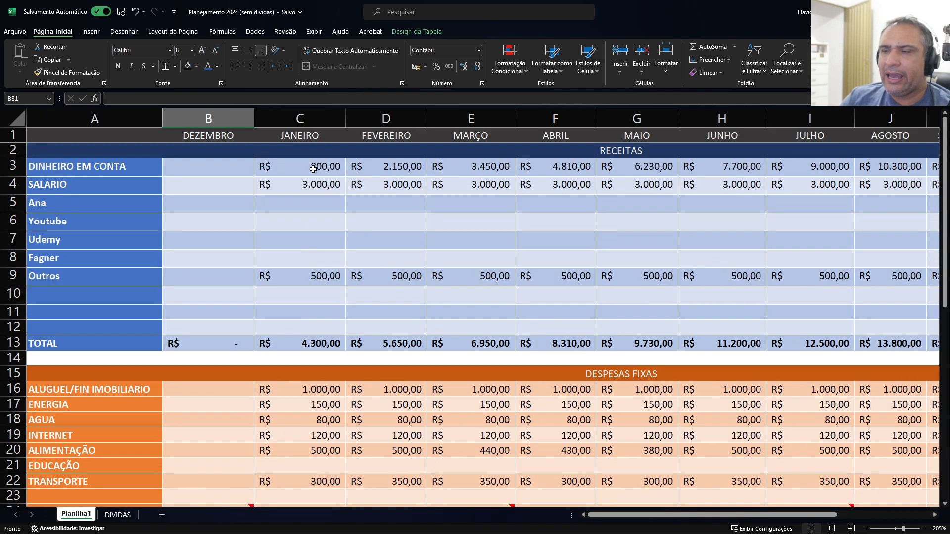
left_click_drag(313, 169, 324, 341)
left_click(330, 169)
left_click(325, 186)
left_click(320, 279)
scroll(270, 274, "down", 8)
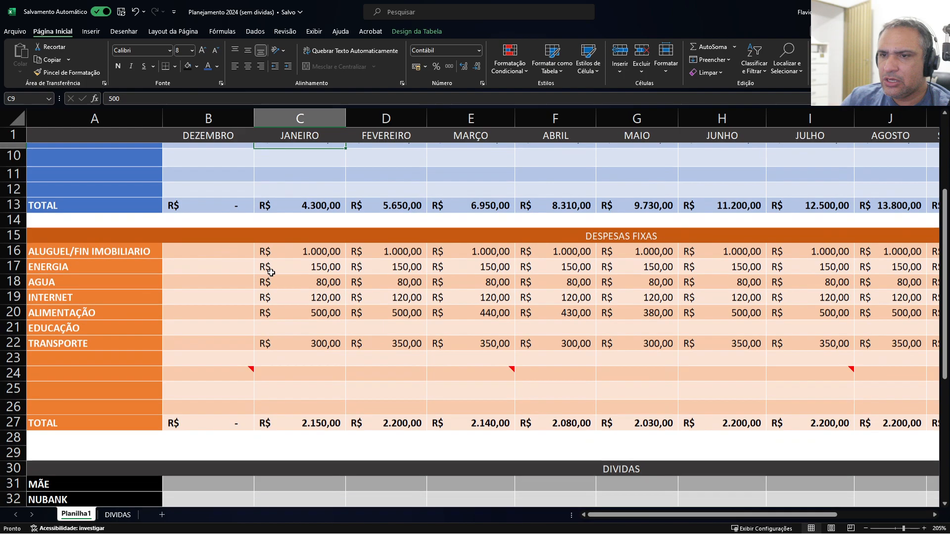
scroll(271, 273, "up", 4)
scroll(270, 272, "up", 5)
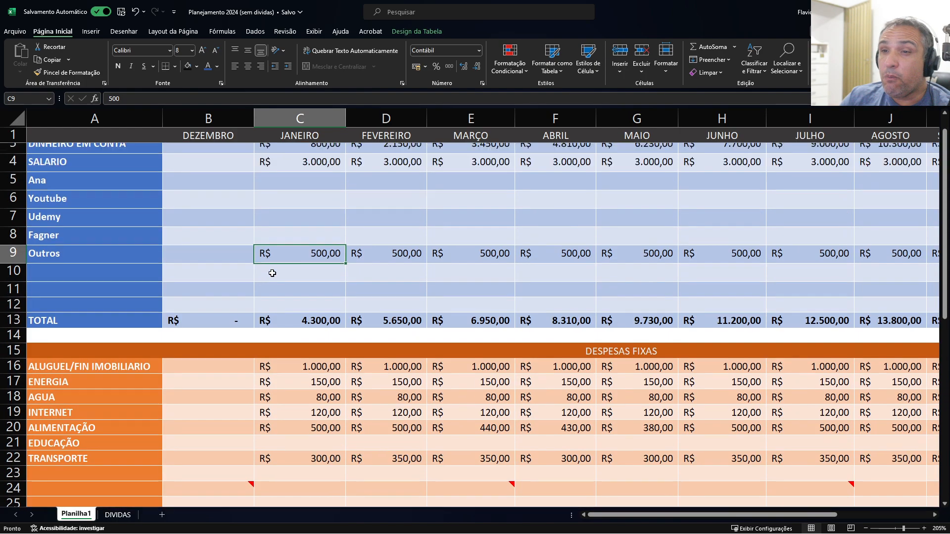
left_click_drag(327, 166, 321, 340)
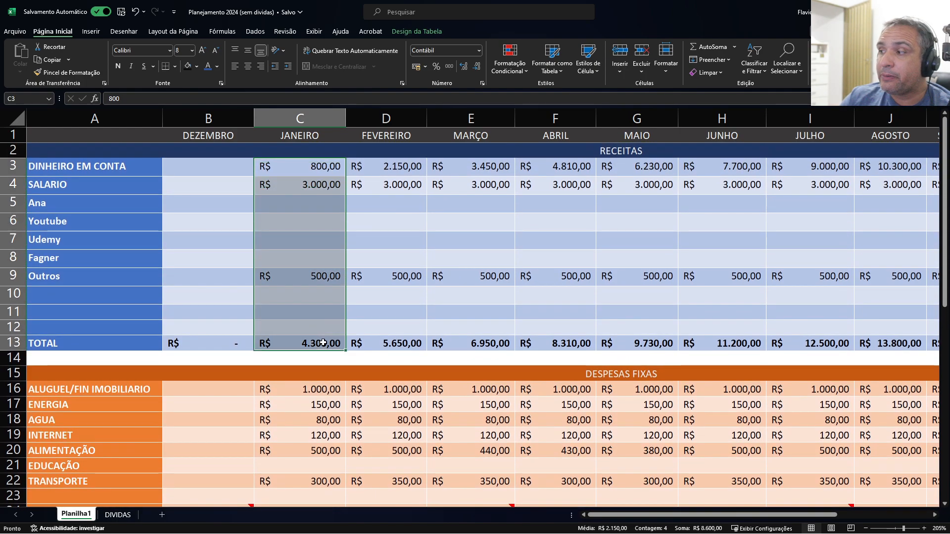
Review the DESPESAS FIXAS amounts, going through January's expenses from rent down to transport.
scroll(314, 315, "down", 4)
left_click(321, 267)
left_click_drag(326, 207, 678, 293)
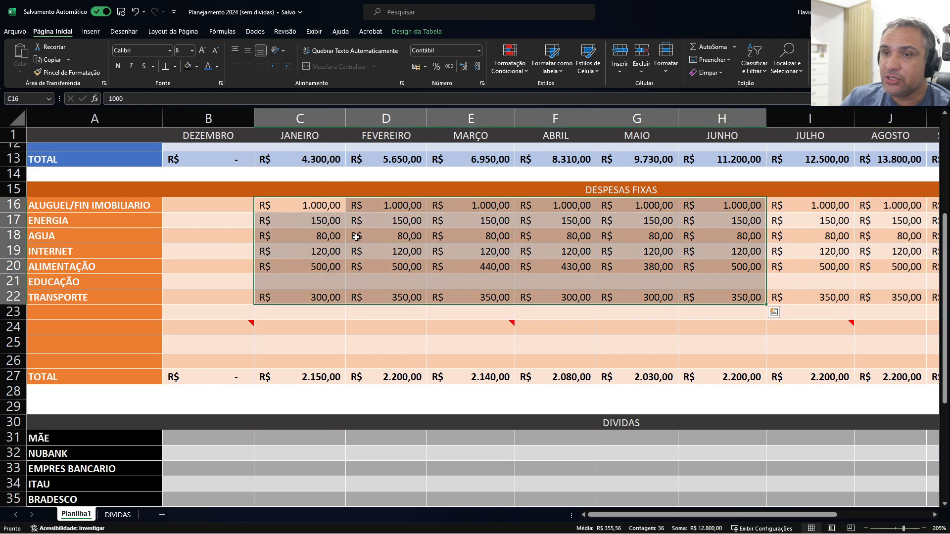
left_click(319, 205)
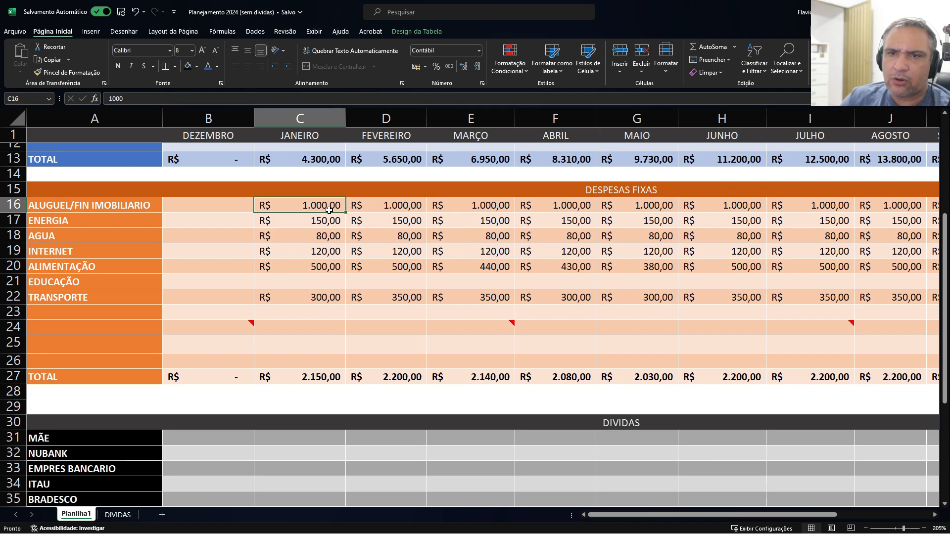
key("Down")
key("Down")
key("Down")
key("Down")
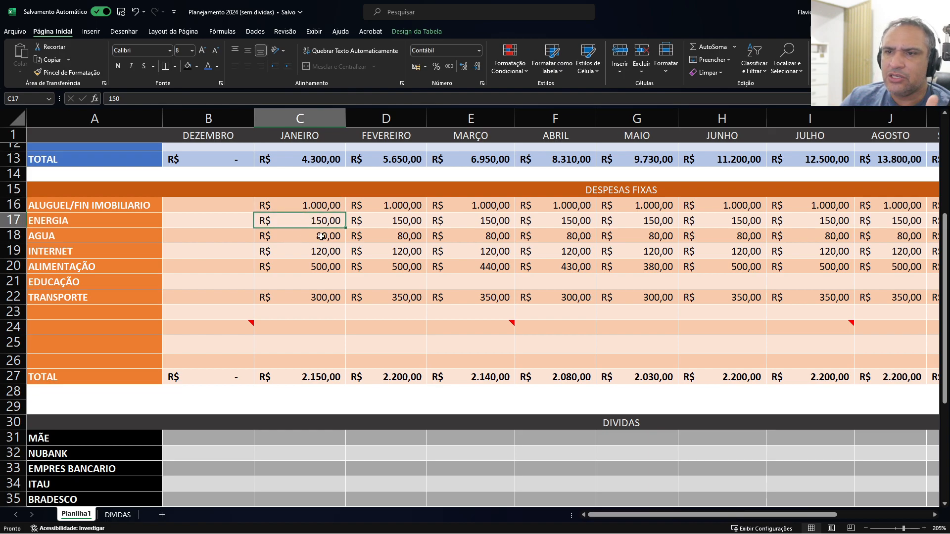
left_click(325, 300)
left_click_drag(317, 202, 321, 367)
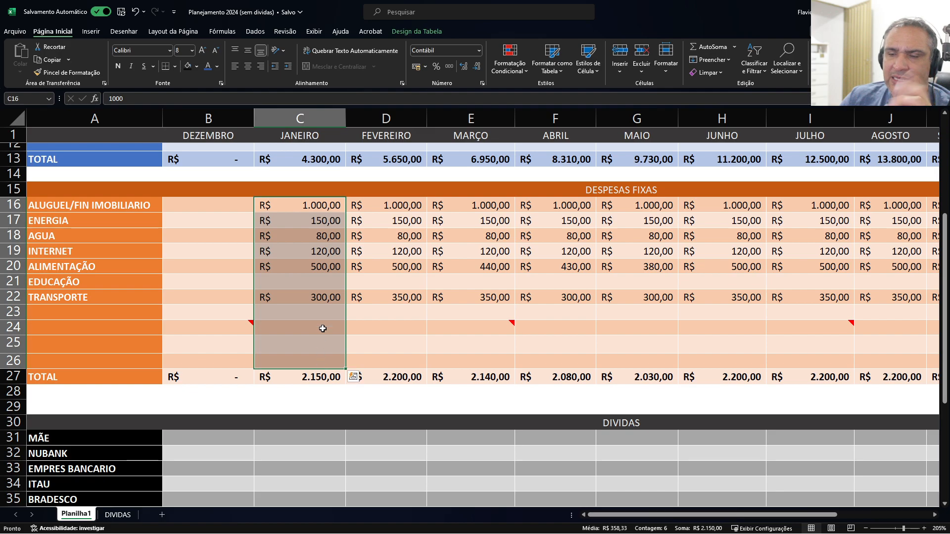
left_click(330, 254)
scroll(317, 292, "down", 4)
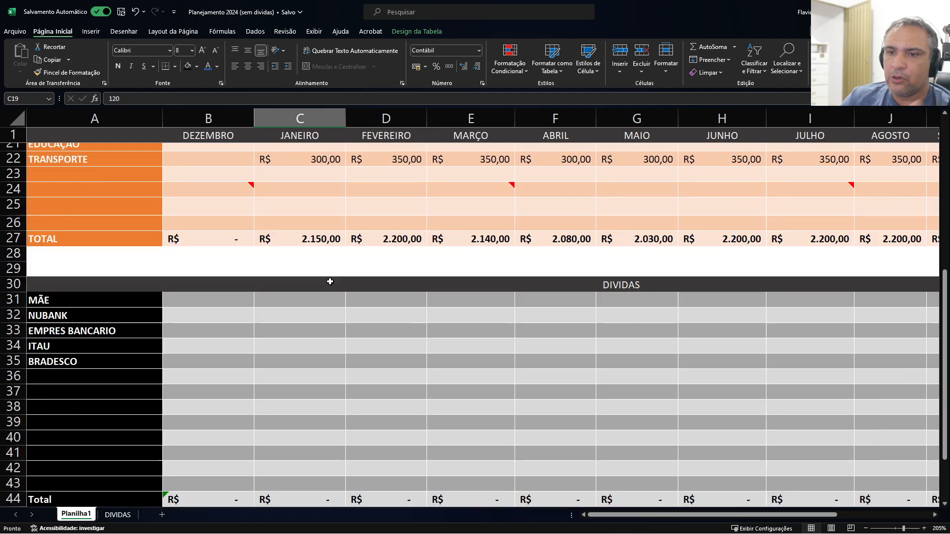
Clear January's DINHEIRO EM CONTA value in the RECEITAS section.
scroll(316, 292, "up", 6)
scroll(319, 292, "up", 1)
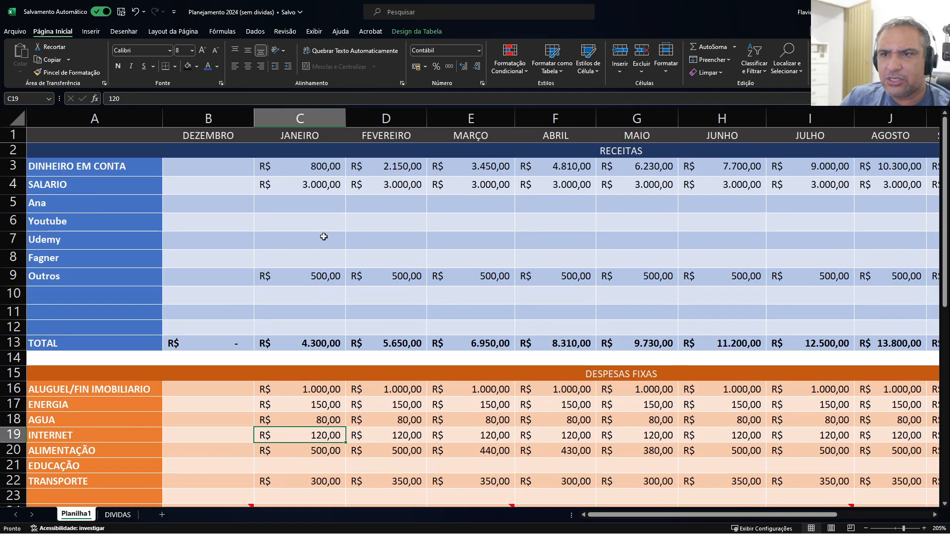
left_click(320, 165)
key("Delete")
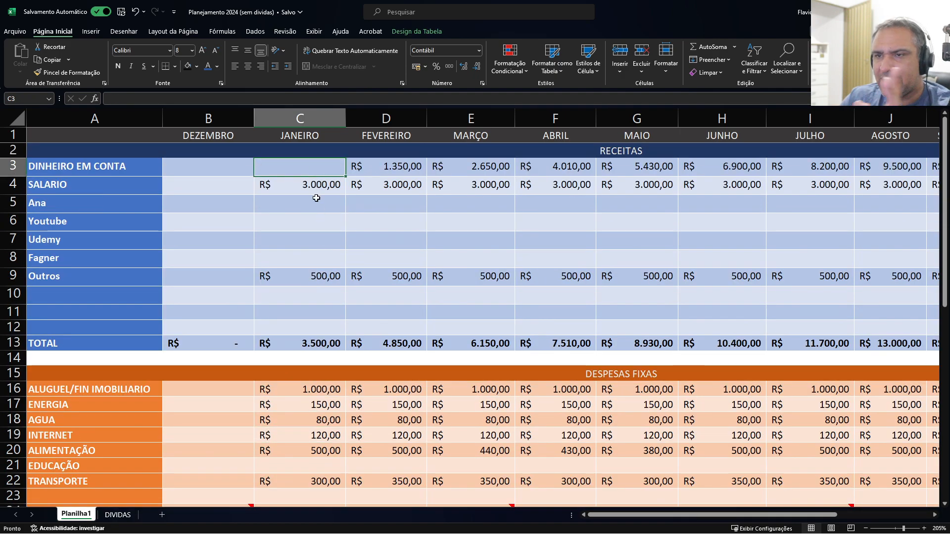
scroll(317, 205, "down", 9)
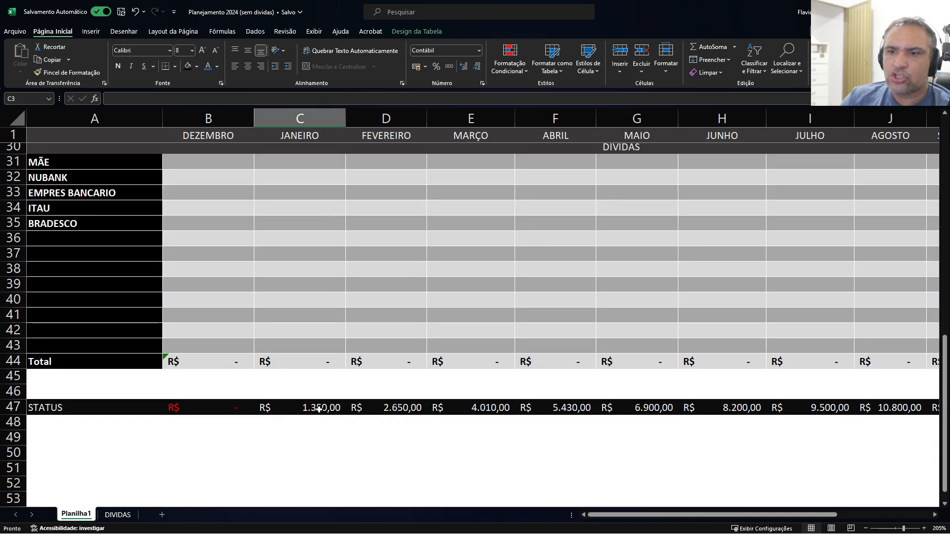
left_click(325, 361)
scroll(307, 321, "up", 9)
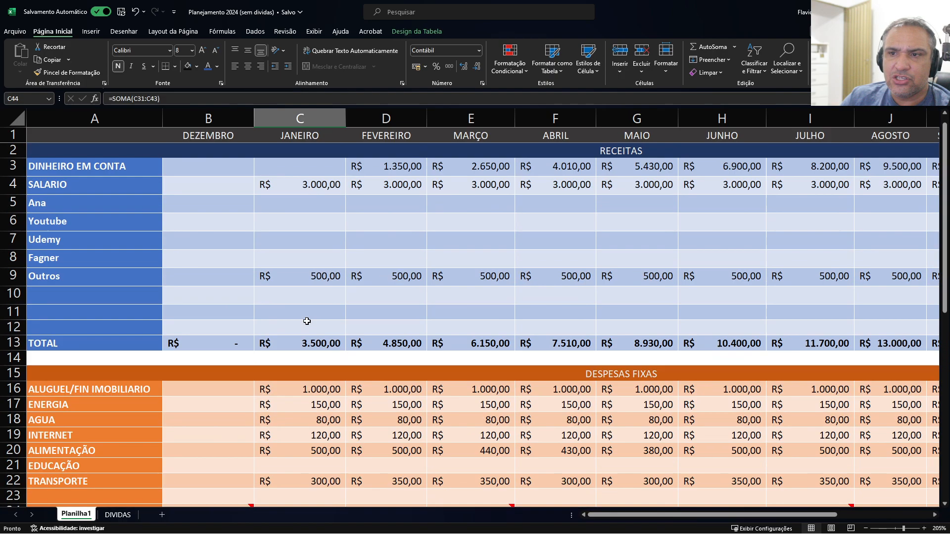
Fill January's ALIMENTAÇÃO amount of R$ 500,00 across the months through July.
scroll(307, 321, "down", 2)
scroll(307, 321, "up", 3)
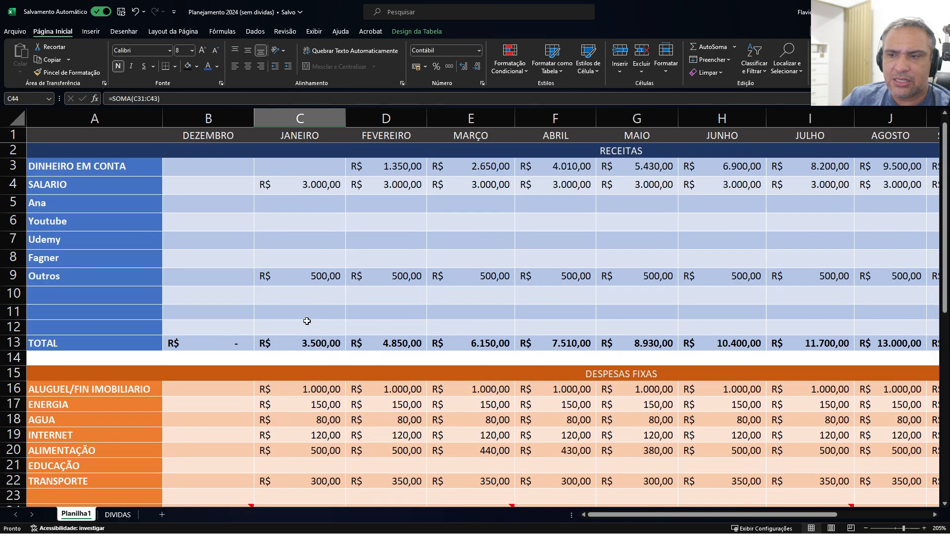
scroll(307, 322, "down", 3)
left_click(315, 319)
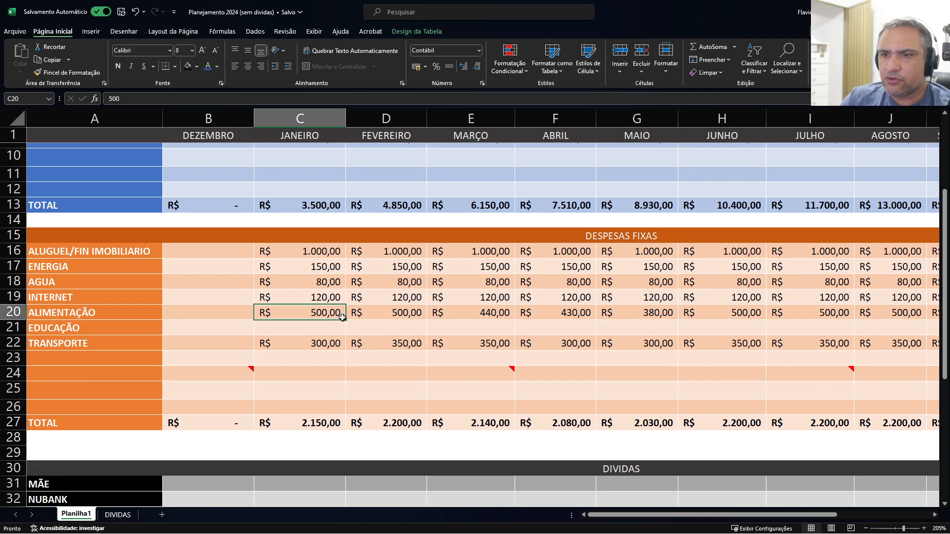
left_click_drag(345, 320, 609, 336)
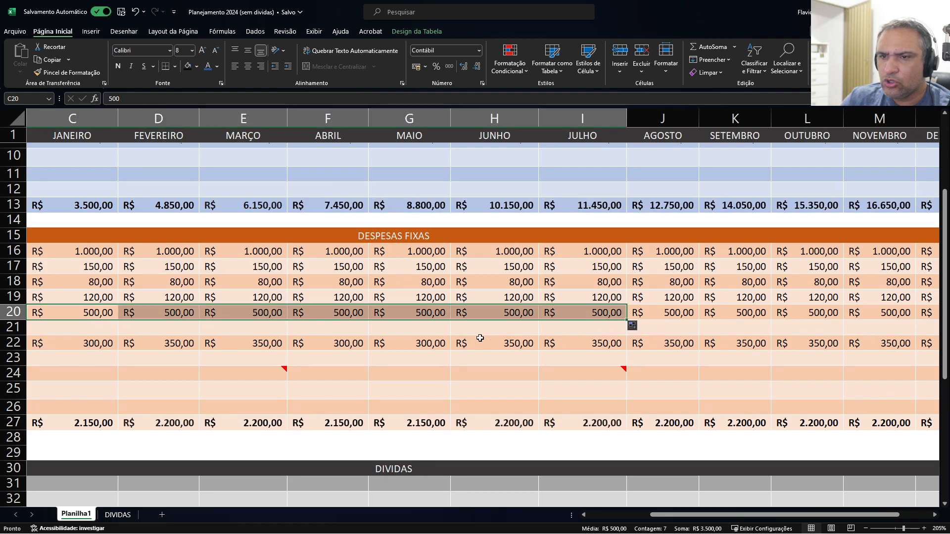
left_click(639, 519)
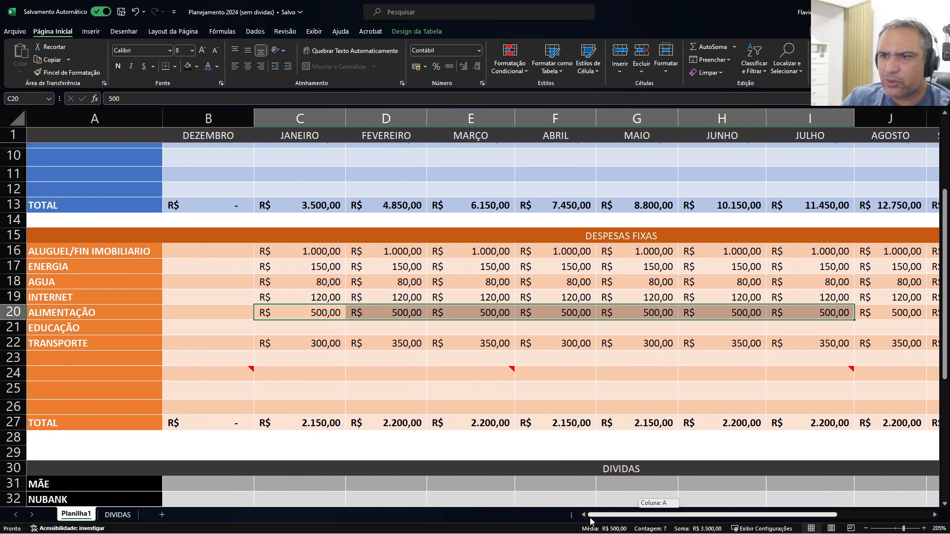
Fill January's TRANSPORTE amount of R$ 300,00 across all months through December.
left_click(326, 299)
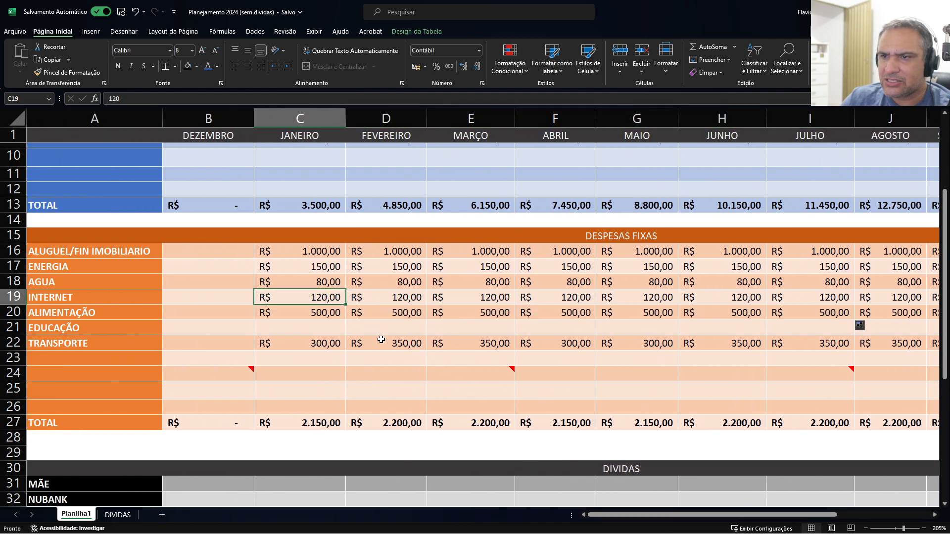
left_click(338, 345)
left_click_drag(347, 351, 665, 374)
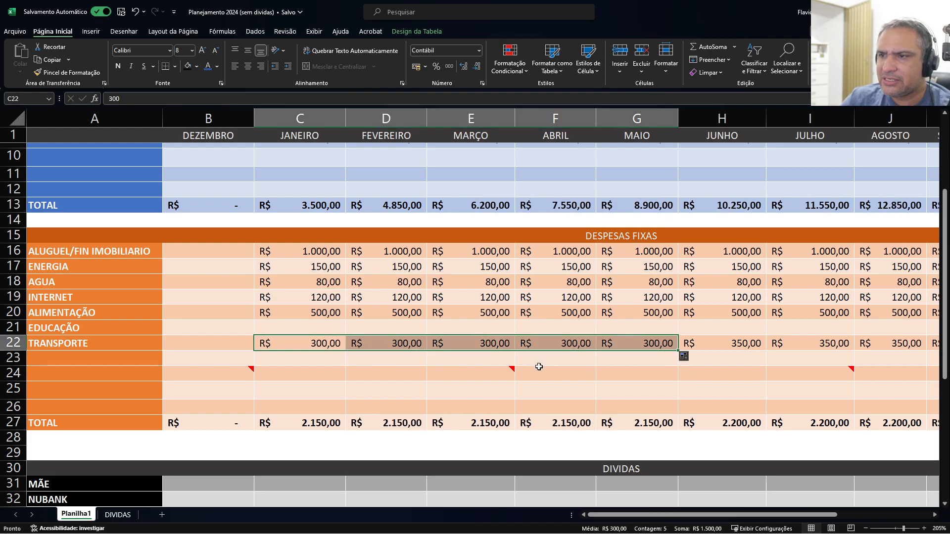
scroll(755, 517, "right", 3)
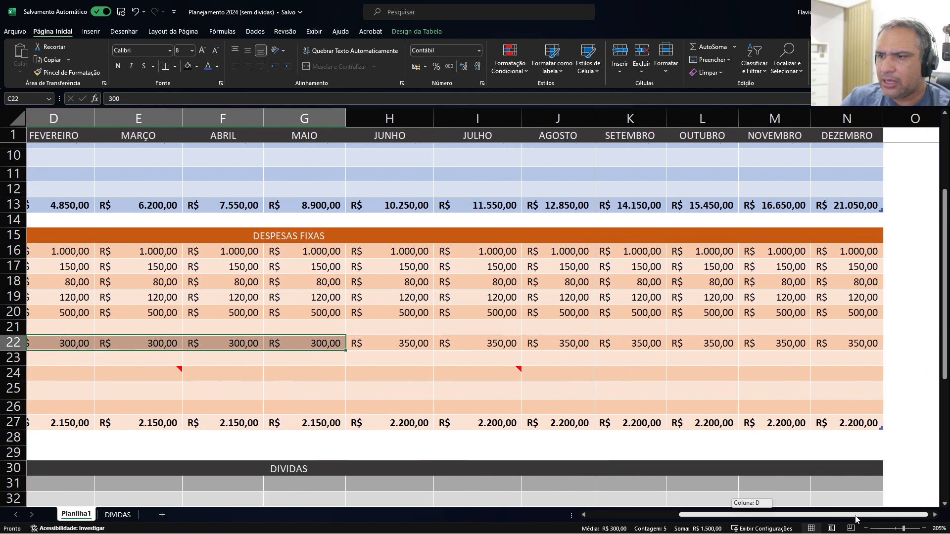
left_click_drag(331, 348, 864, 374)
left_click_drag(728, 515, 600, 521)
Examine January's expense total, STATUS formula and blank debt cells to see what is available for paying debts.
scroll(492, 386, "down", 6)
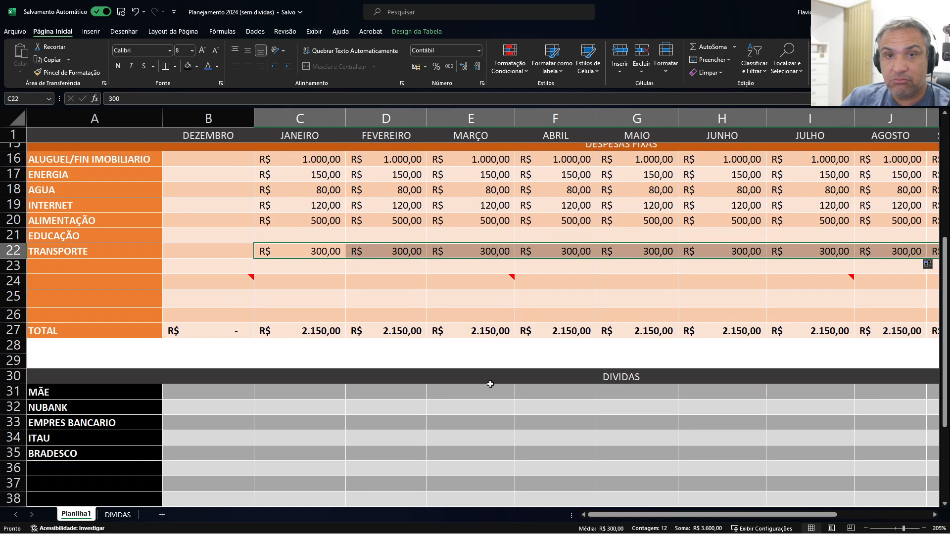
scroll(388, 354, "up", 4)
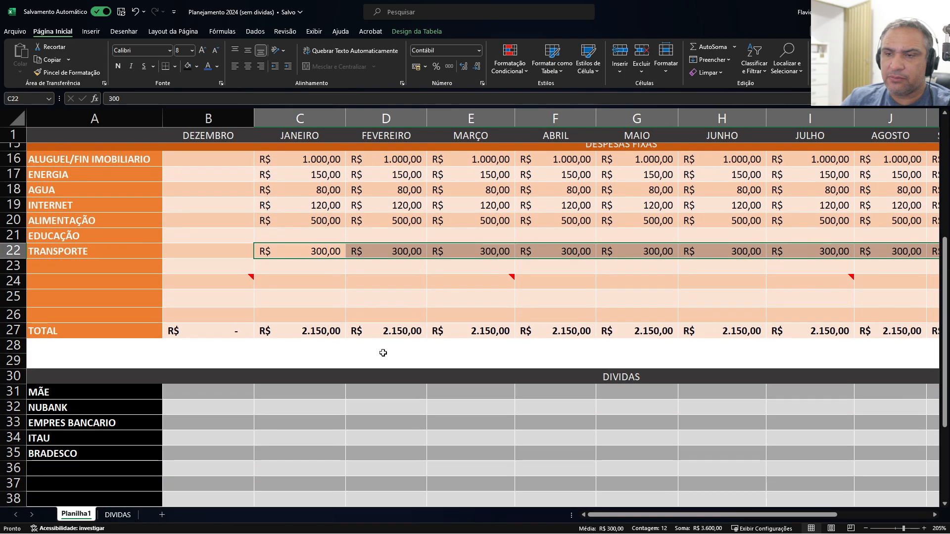
scroll(384, 352, "down", 3)
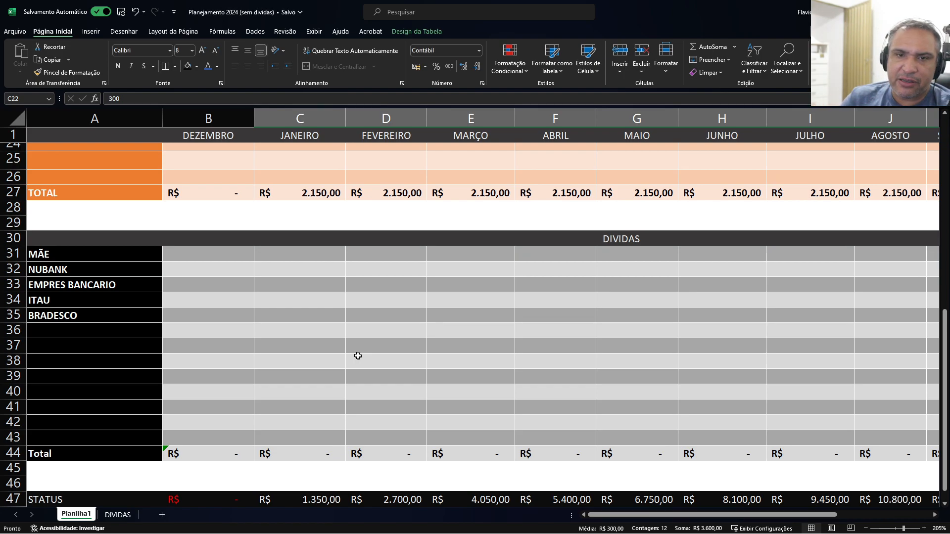
scroll(358, 356, "down", 3)
scroll(340, 349, "up", 3)
scroll(333, 341, "down", 3)
left_click(322, 366)
scroll(287, 355, "up", 3)
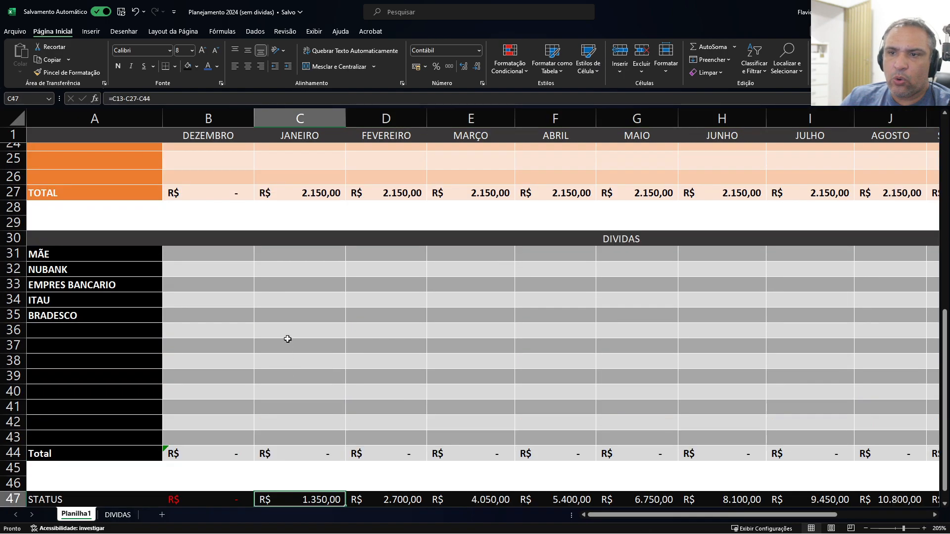
left_click_drag(291, 256, 292, 339)
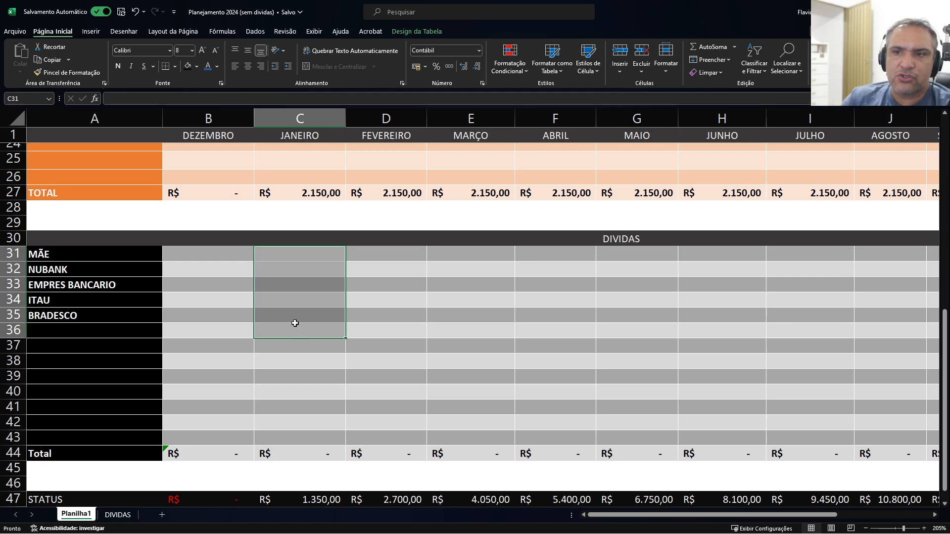
Enter January debt payments of R$ 350,00 for MÃE and R$ 500,00 for NUBANK in the DIVIDAS section.
left_click(302, 255)
type("350")
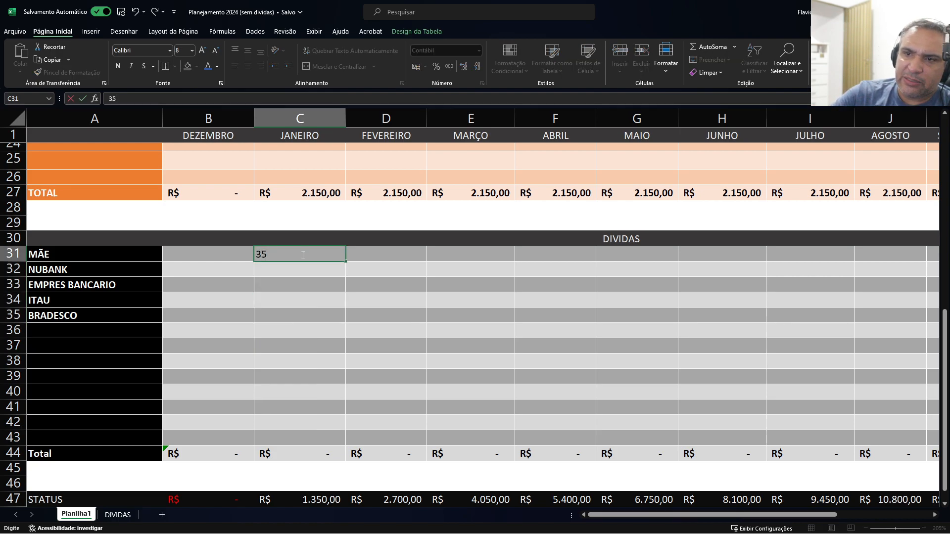
key("Return")
type("500")
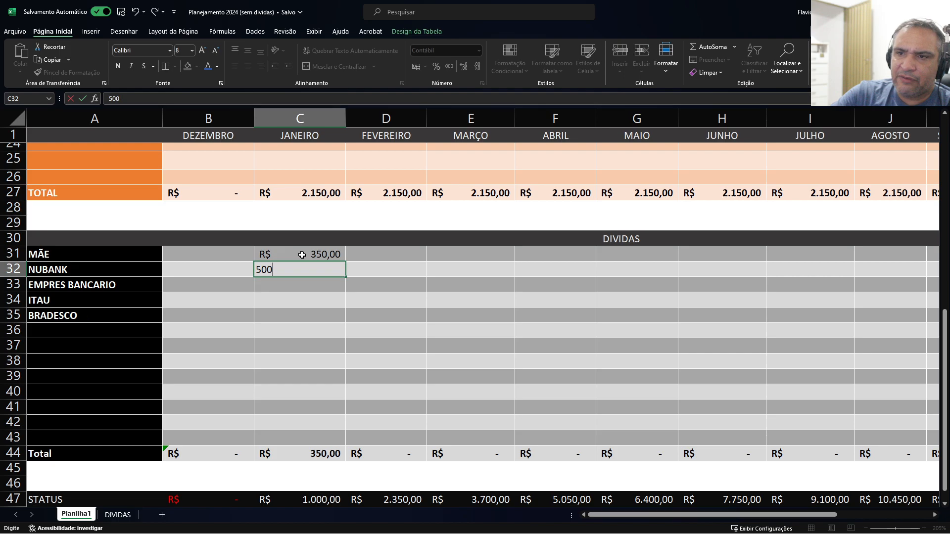
key("Return")
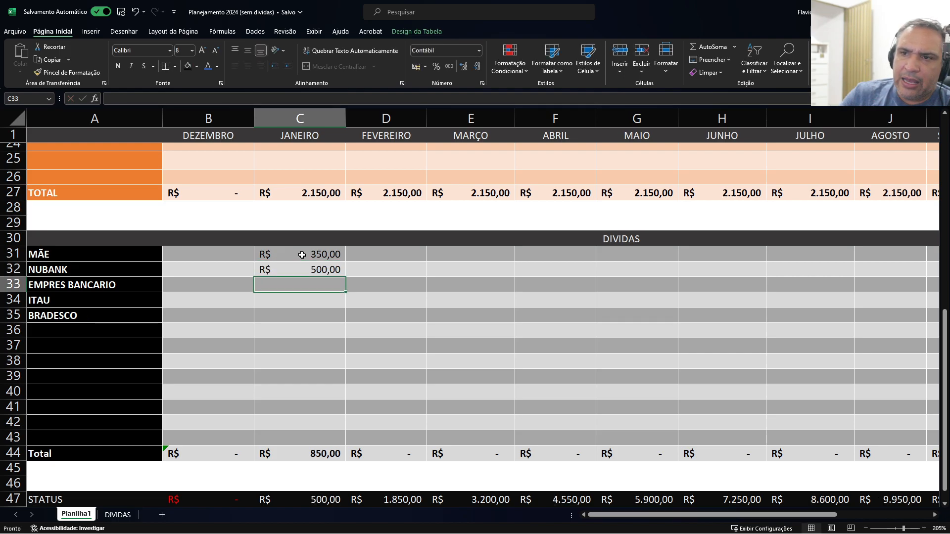
Set January's DINHEIRO EM CONTA to R$ 800,00 in the RECEITAS section.
scroll(302, 255, "up", 7)
left_click(313, 218)
left_click(322, 167)
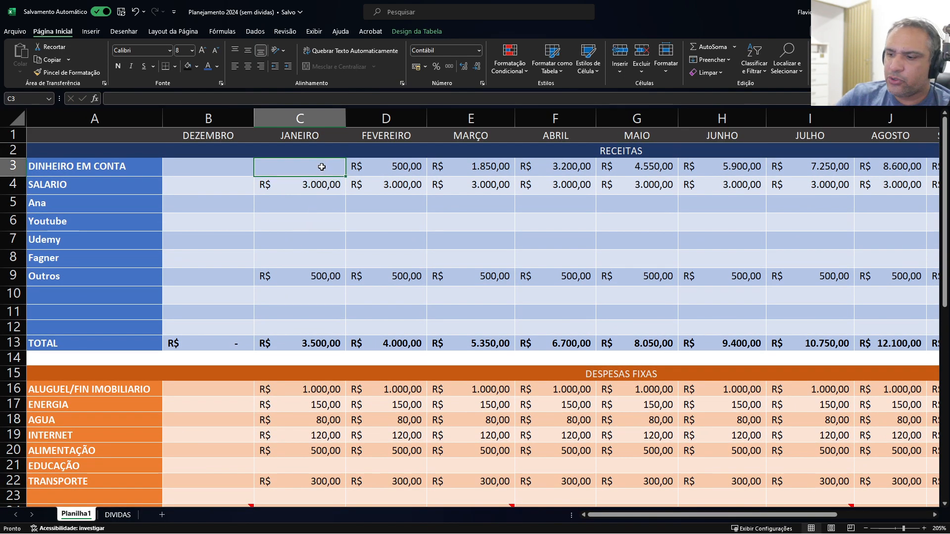
type("800")
key("Return")
scroll(322, 168, "down", 4)
scroll(322, 169, "up", 4)
left_click(322, 169)
scroll(321, 170, "down", 7)
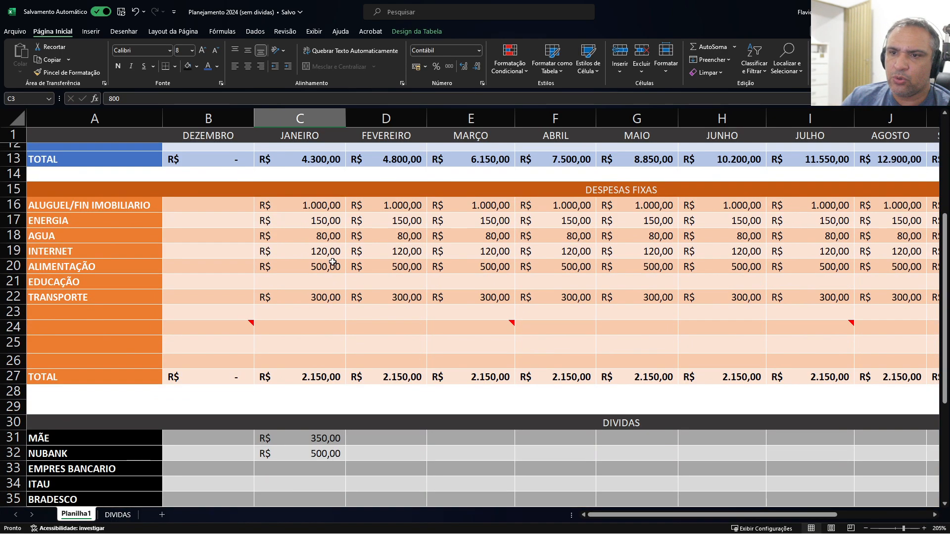
Enter January debt payments of R$ 300,00 for EMPRES BANCARIO, R$ 200,00 for ITAU and R$ 100,00 for BRADESCO.
left_click_drag(316, 255, 312, 319)
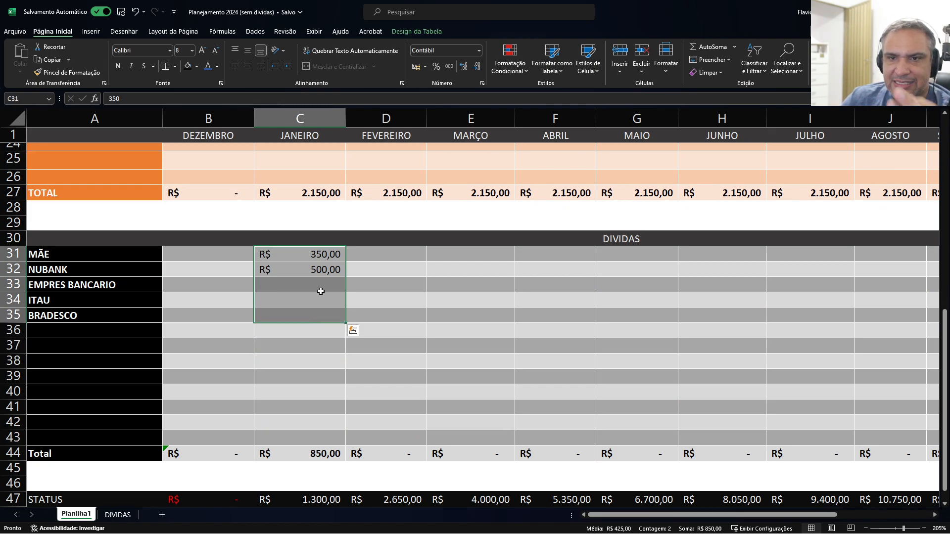
left_click(321, 285)
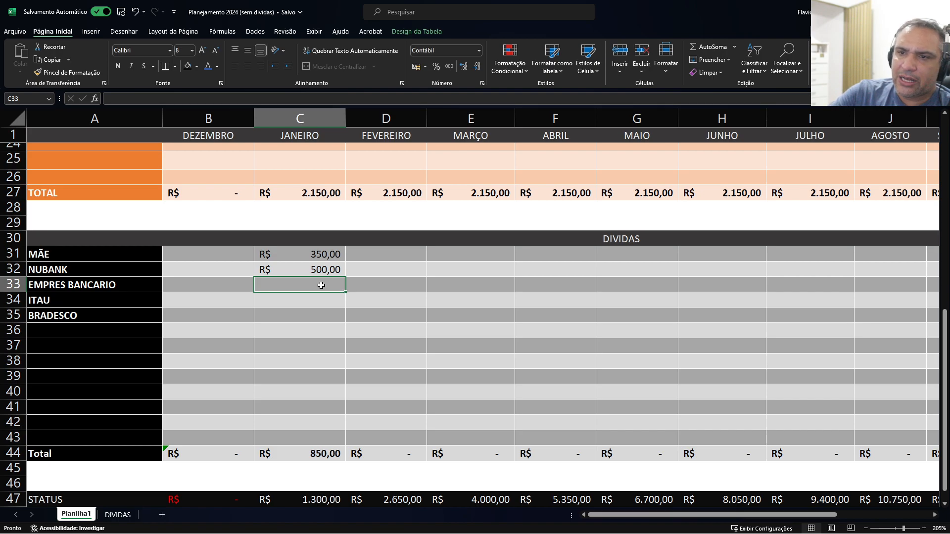
type("300")
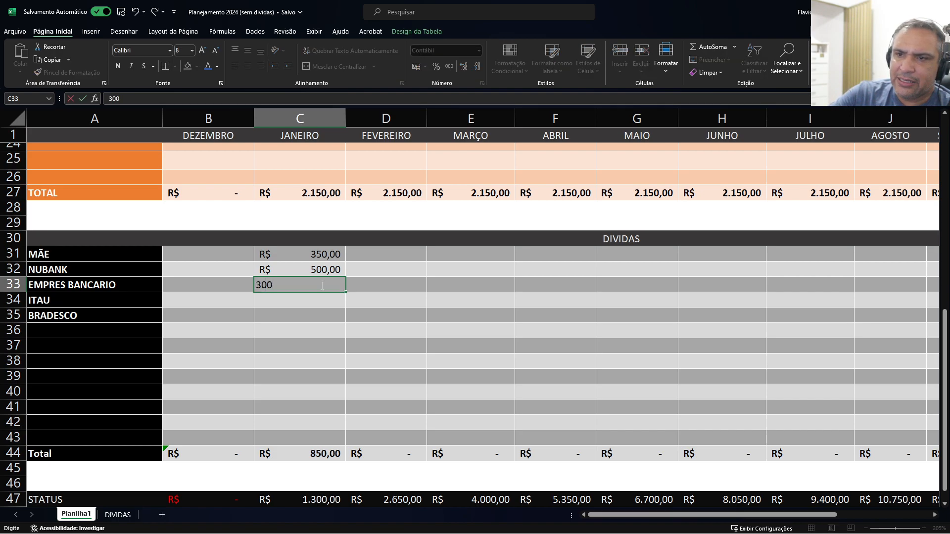
key("Return")
type("200")
key("Return")
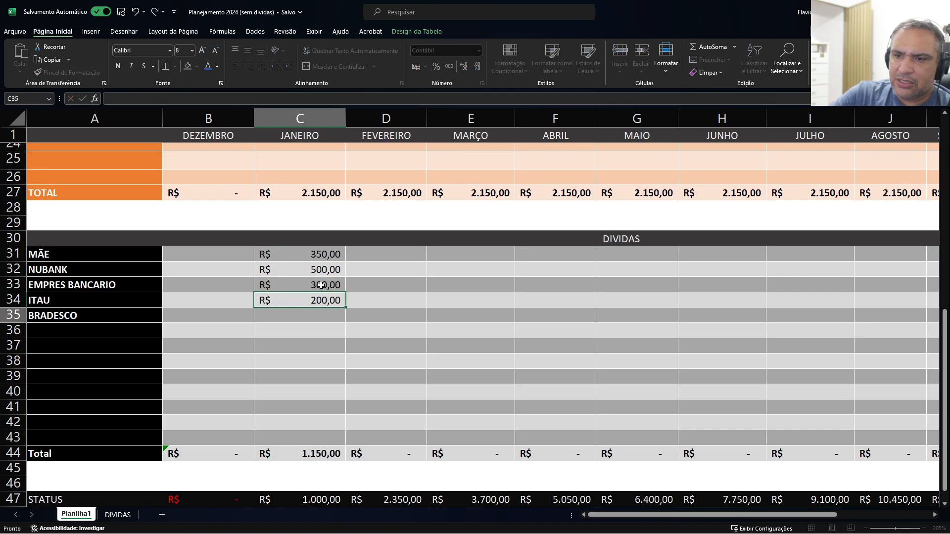
type("100")
key("Return")
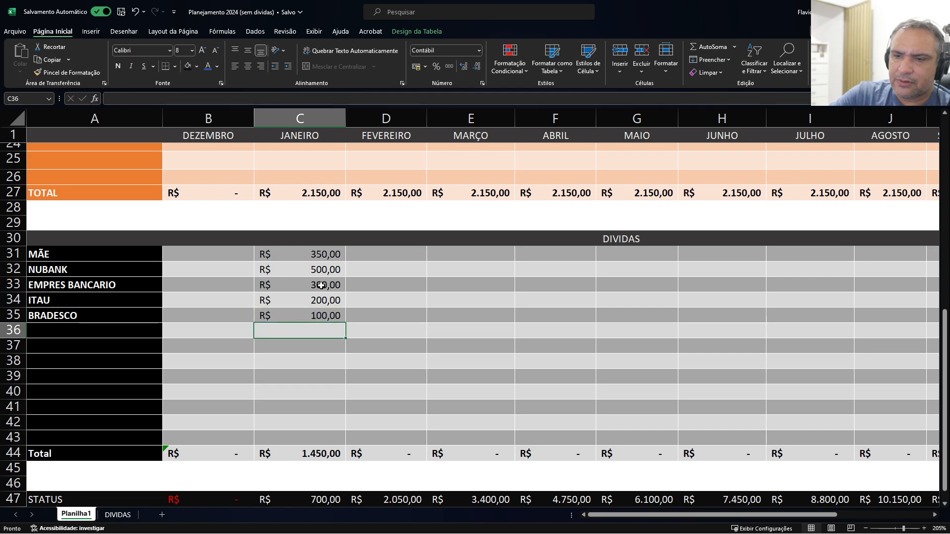
Undo the BRADESCO entry, set January's EMPRES BANCARIO payment to R$ 200,00 and re-enter R$ 100,00 for BRADESCO.
key("ctrl+z")
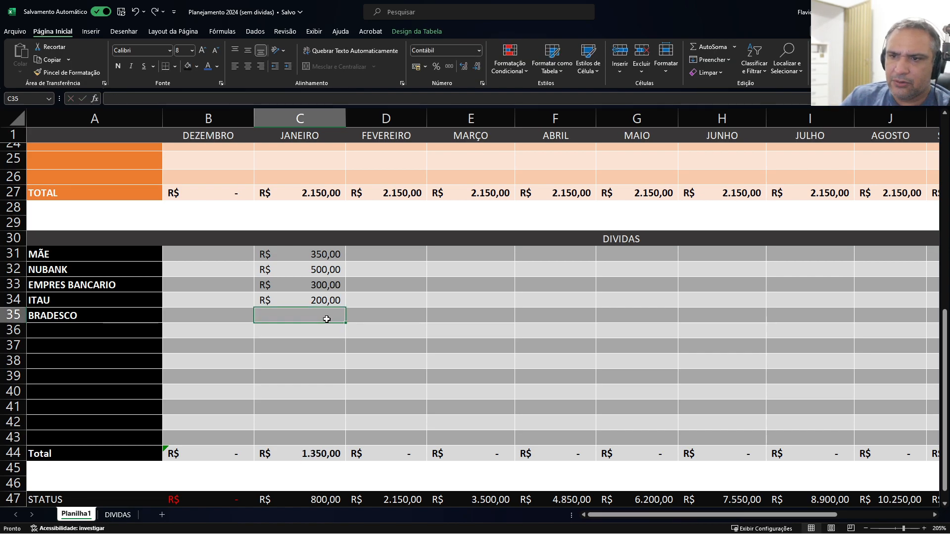
left_click(326, 291)
type("200")
key("Return")
left_click(321, 316)
type("100")
key("Return")
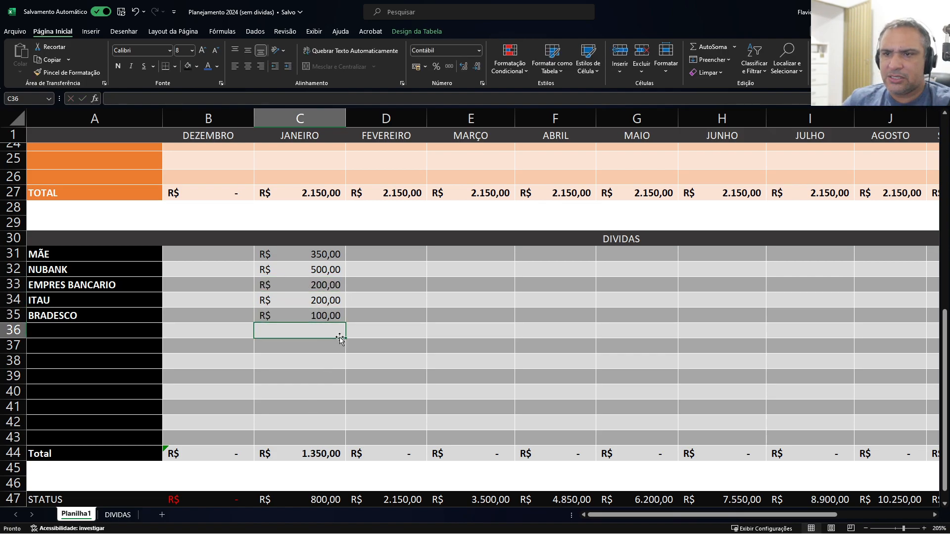
Fill January's five debt payments, from MÃE to BRADESCO, across all months through December.
scroll(340, 337, "up", 8)
scroll(342, 316, "down", 8)
left_click_drag(322, 255, 324, 312)
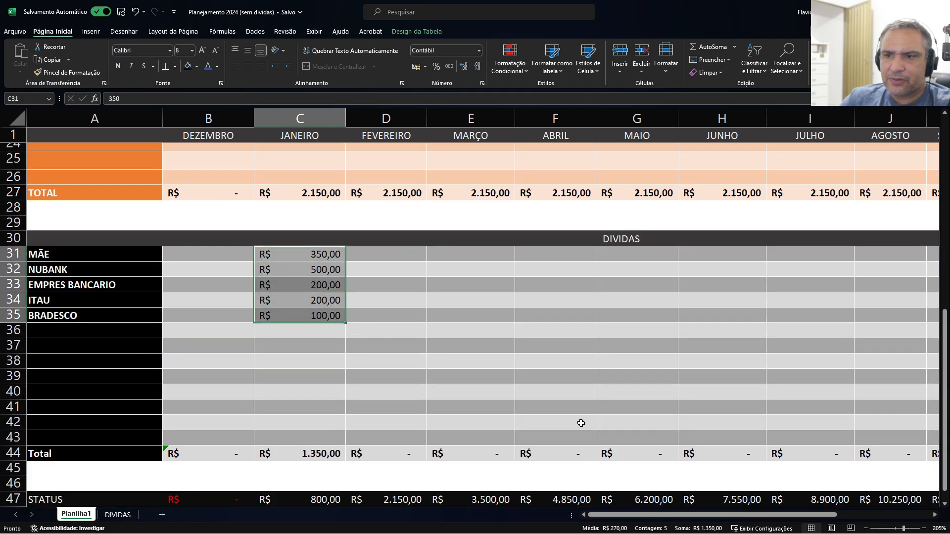
left_click_drag(626, 515, 652, 505)
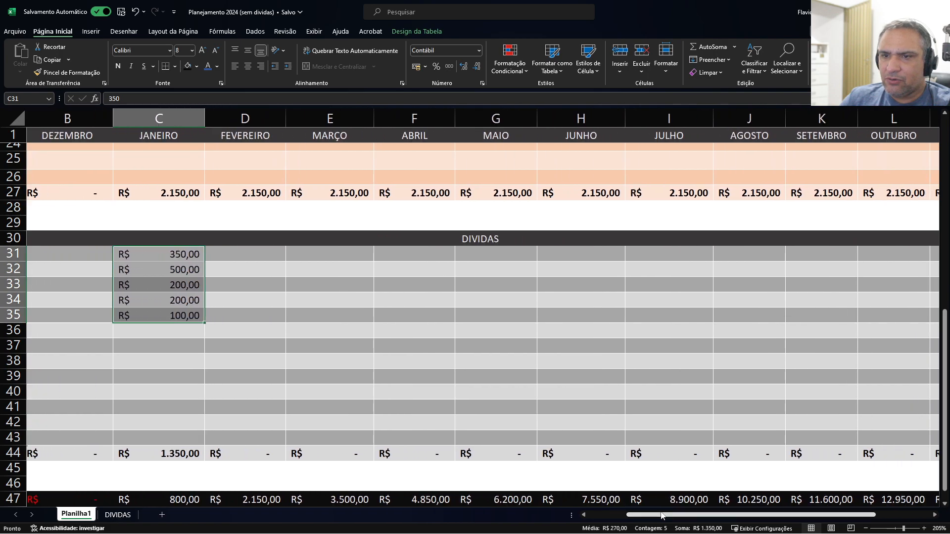
scroll(206, 364, "down", 2)
scroll(217, 381, "up", 2)
left_click_drag(180, 255, 790, 351)
scroll(507, 412, "left", 1)
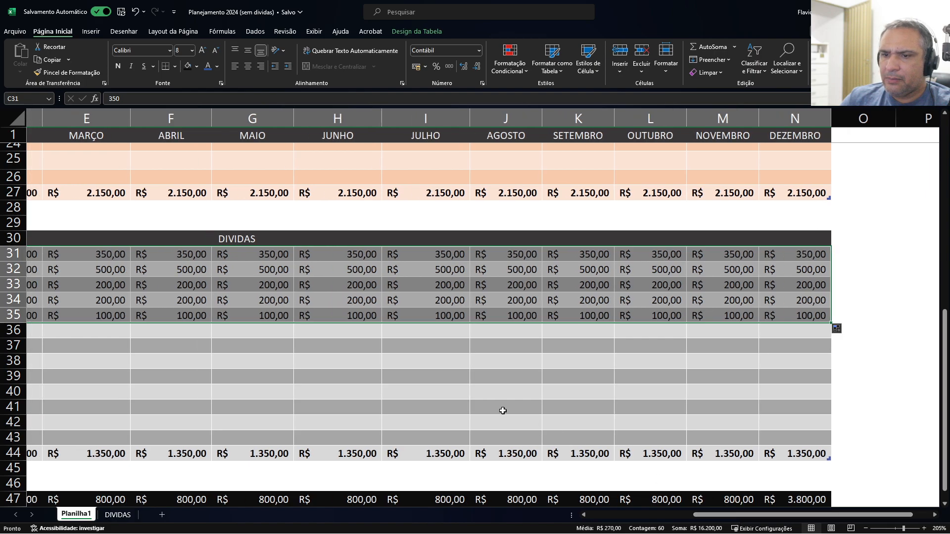
Examine the monthly STATUS row, December's SALARIO and the paid amounts on the DIVIDAS sheet.
scroll(507, 413, "down", 3)
left_click_drag(717, 517, 624, 516)
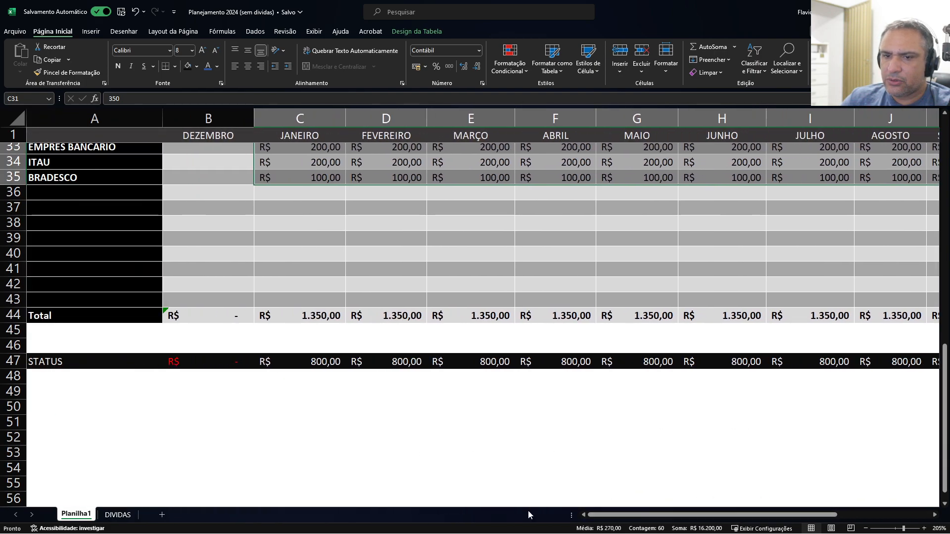
left_click(121, 516)
left_click(430, 360)
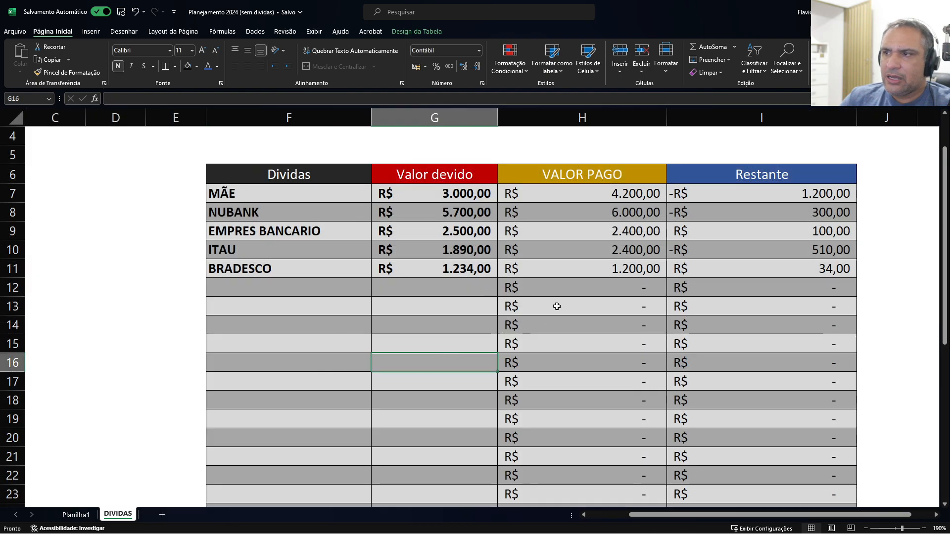
left_click(76, 515)
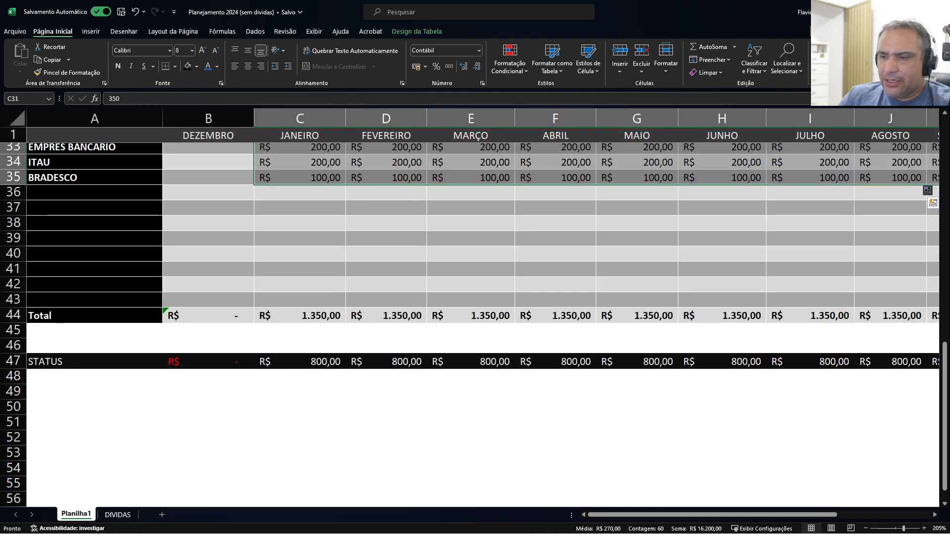
left_click_drag(658, 517, 752, 523)
scroll(849, 417, "up", 4)
scroll(849, 417, "up", 6)
left_click(841, 191)
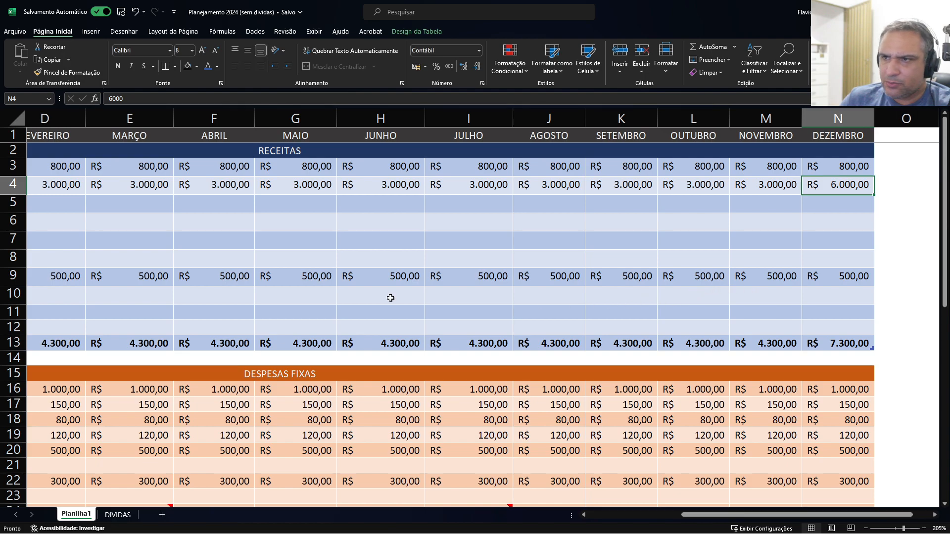
scroll(390, 298, "down", 7)
left_click_drag(687, 515, 594, 517)
left_click(118, 515)
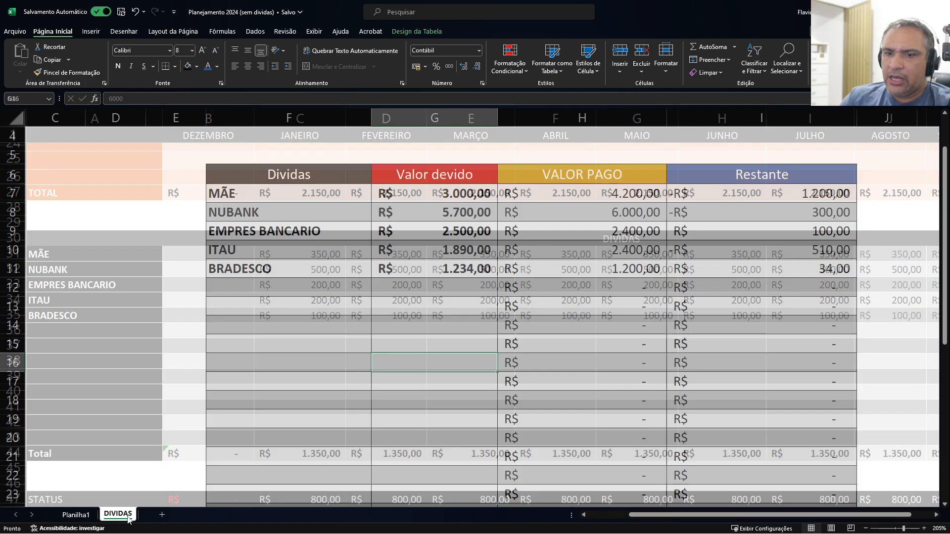
left_click(76, 515)
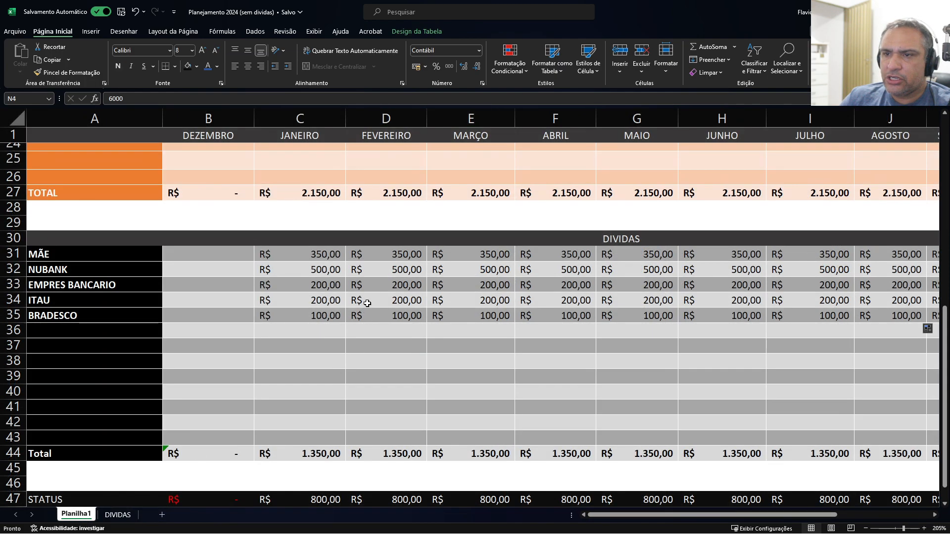
Compare Valor devido, VALOR PAGO and Restante on the DIVIDAS sheet with the monthly payments to spot overpaid debts such as MÃE.
left_click(335, 255)
left_click_drag(636, 515, 659, 515)
left_click(117, 515)
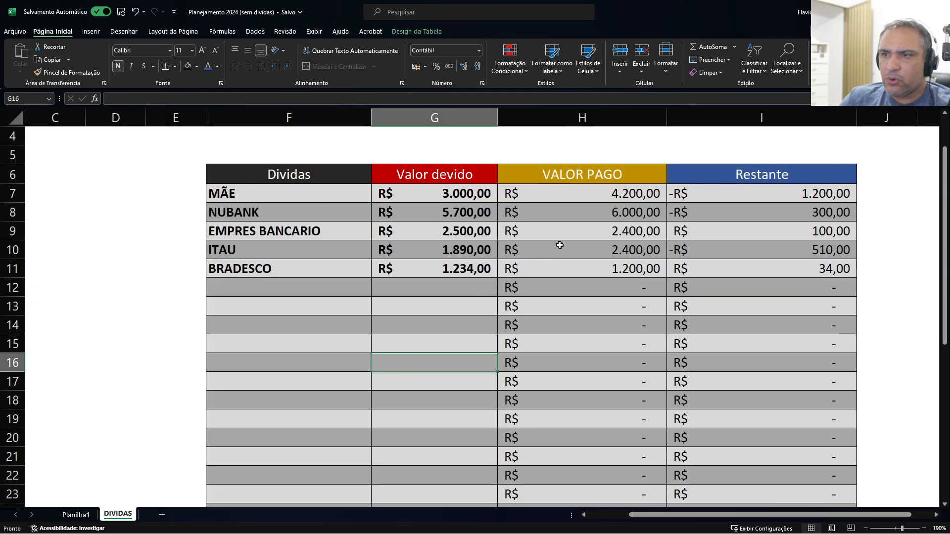
left_click(568, 232)
left_click(779, 193)
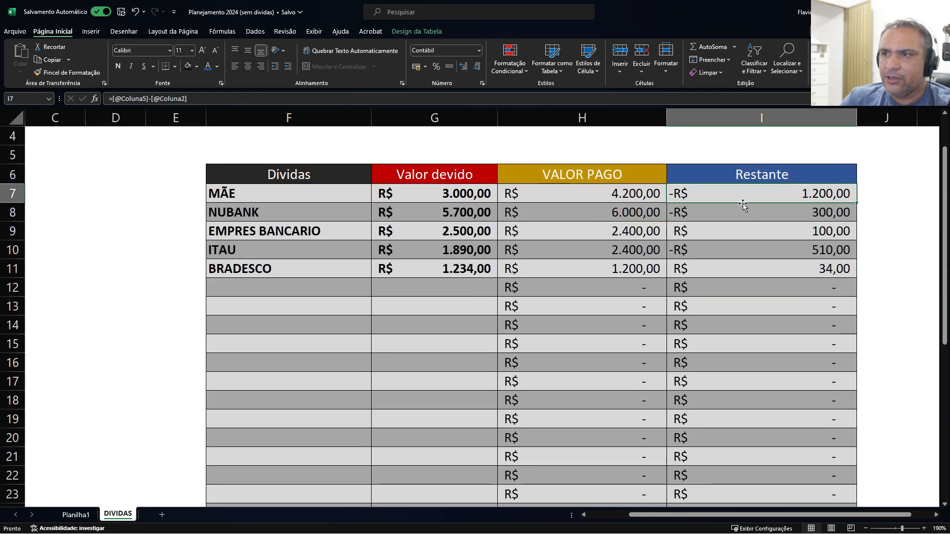
left_click_drag(765, 195, 752, 219)
left_click(747, 251)
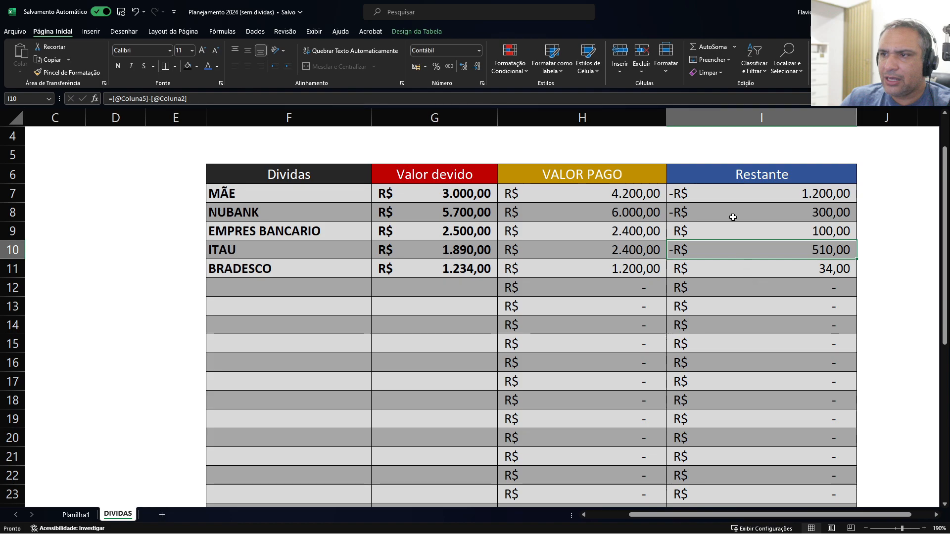
left_click(712, 197)
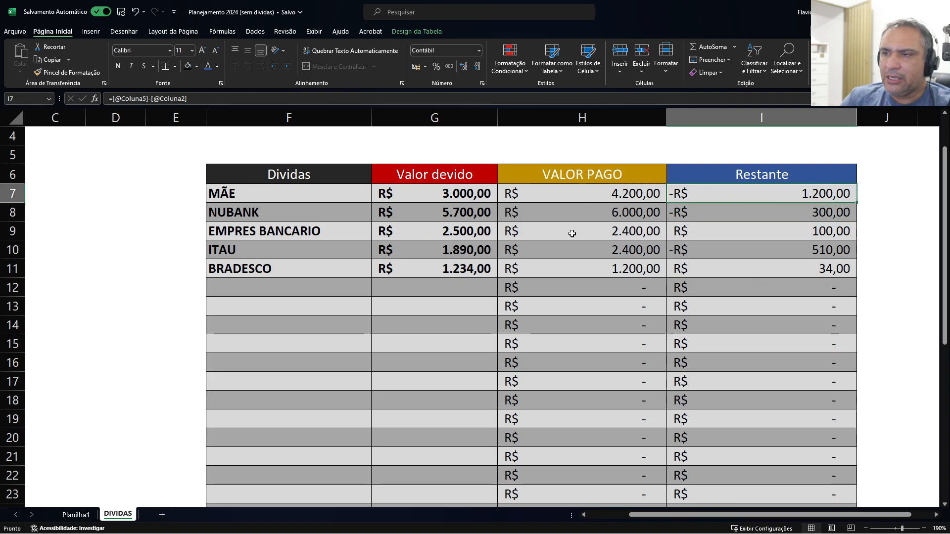
left_click(76, 515)
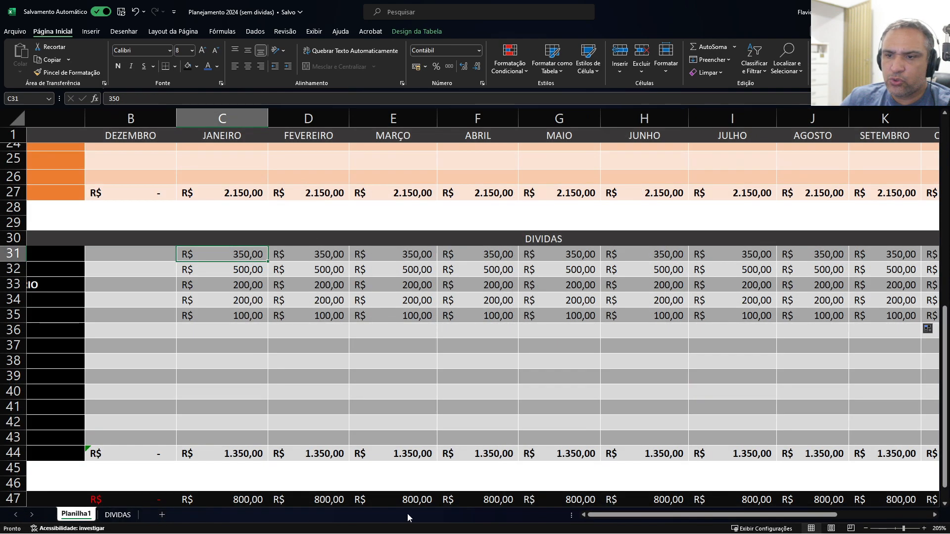
left_click_drag(608, 515, 701, 515)
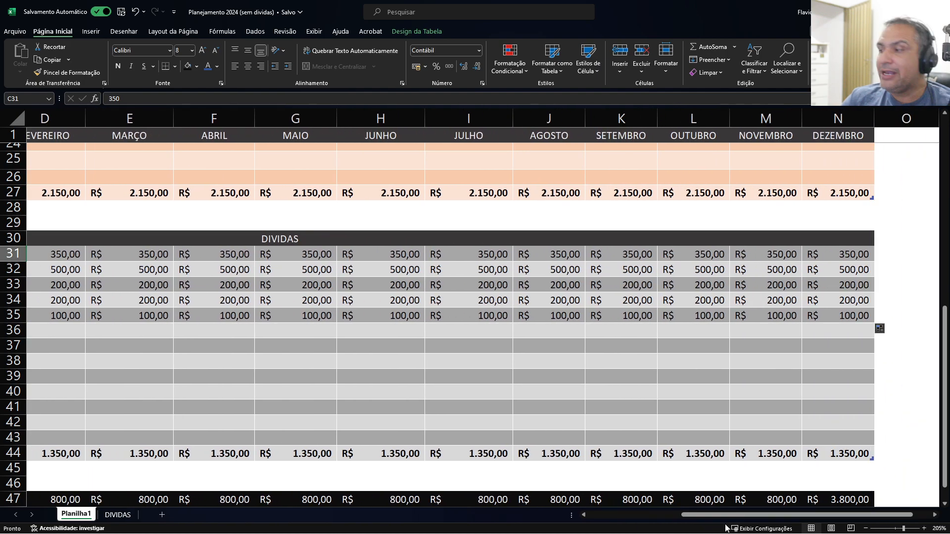
left_click(113, 516)
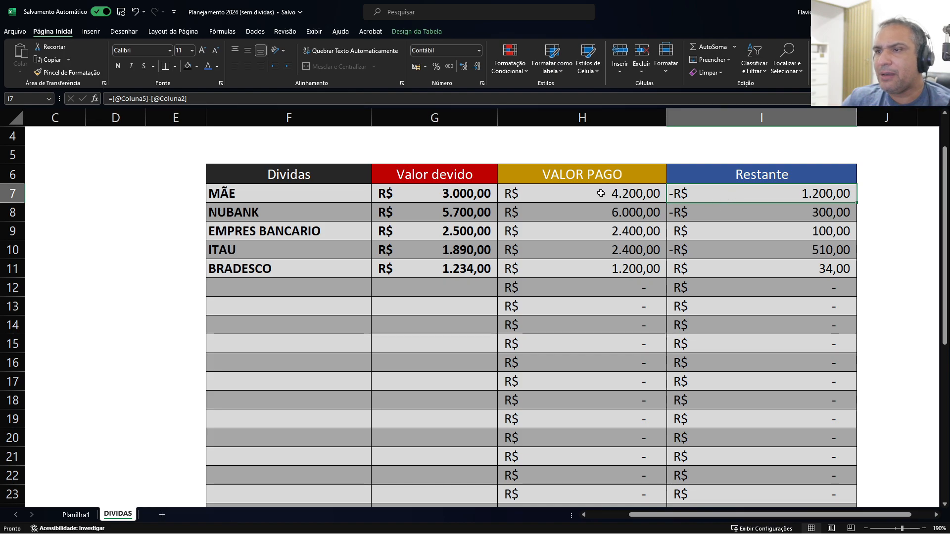
left_click(468, 194)
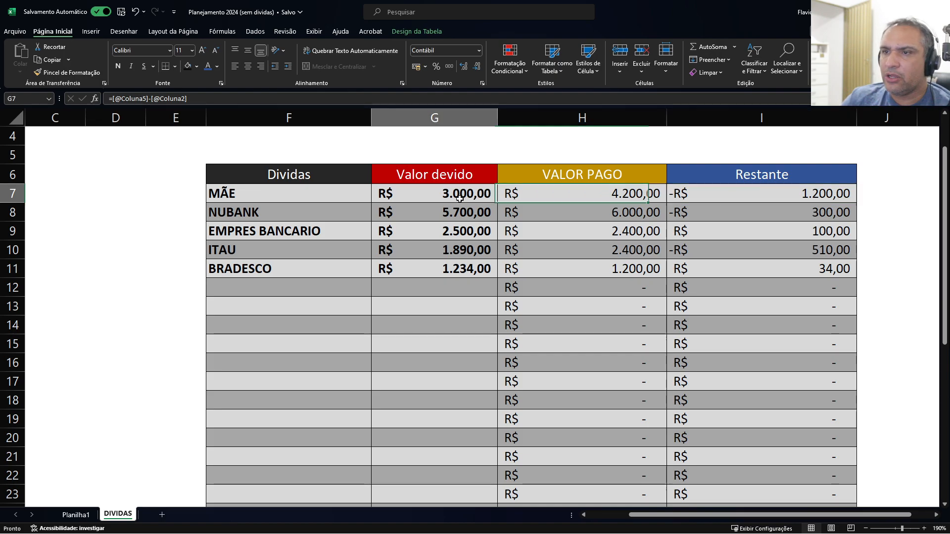
left_click(604, 188)
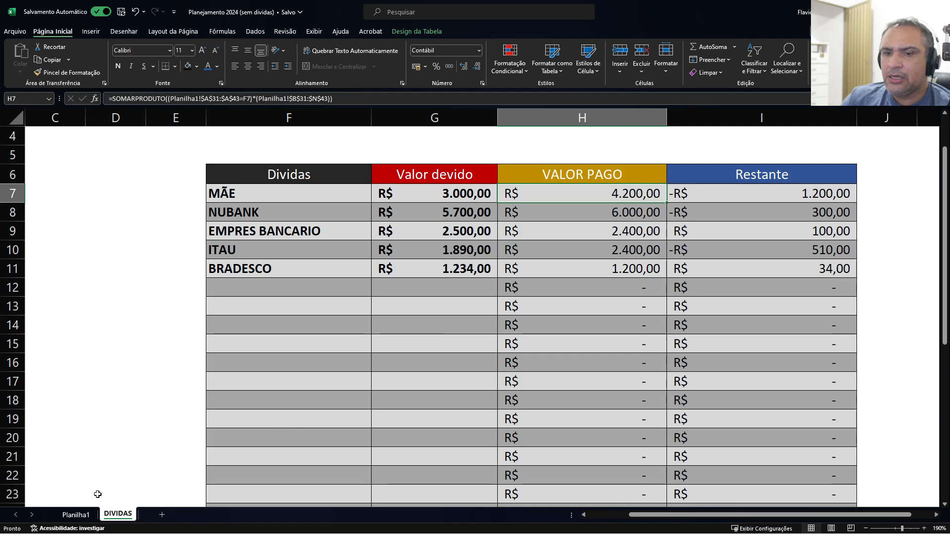
Clear MÃE's payments from September through December on Planilha1 and check her remaining balance on the DIVIDAS sheet.
left_click(75, 515)
left_click_drag(728, 517, 746, 517)
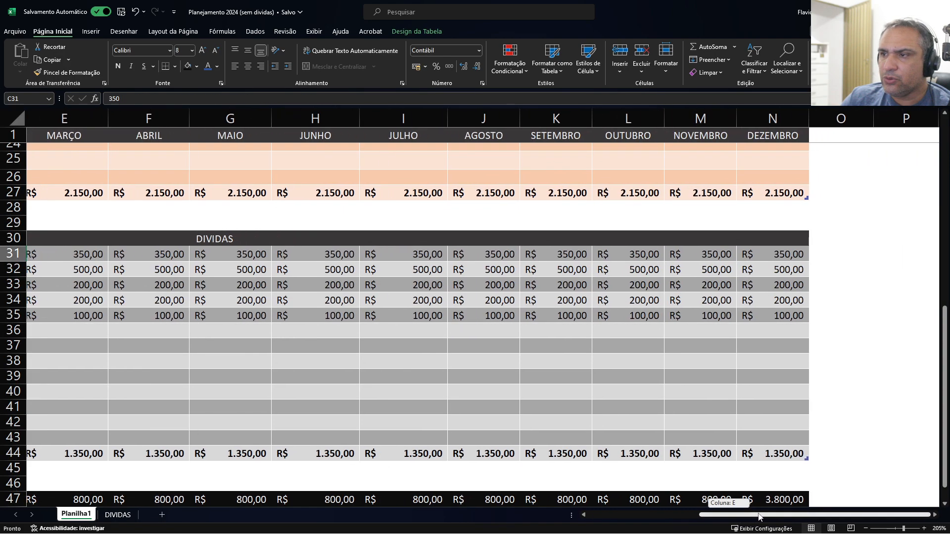
left_click_drag(754, 254, 703, 255)
key("Delete")
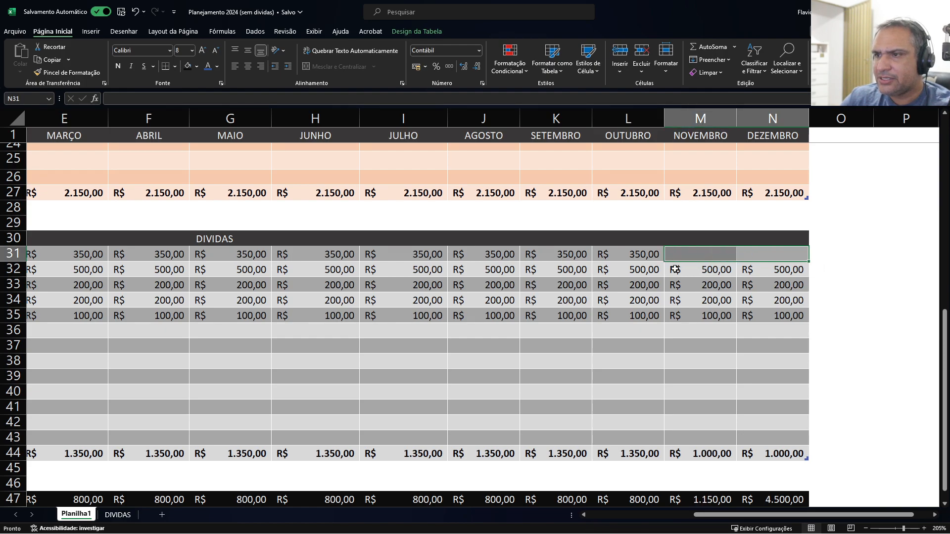
left_click(649, 255)
key("Delete")
left_click(572, 254)
key("Delete")
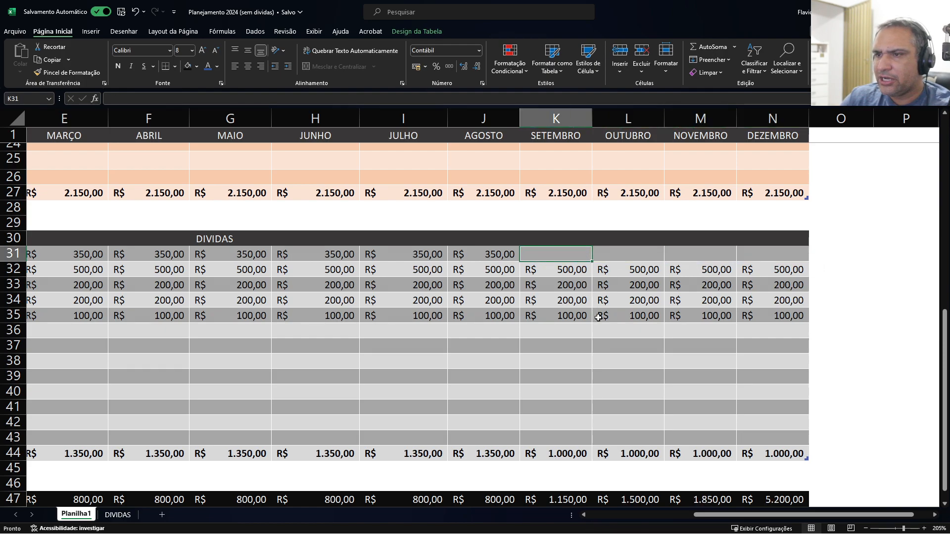
left_click(118, 515)
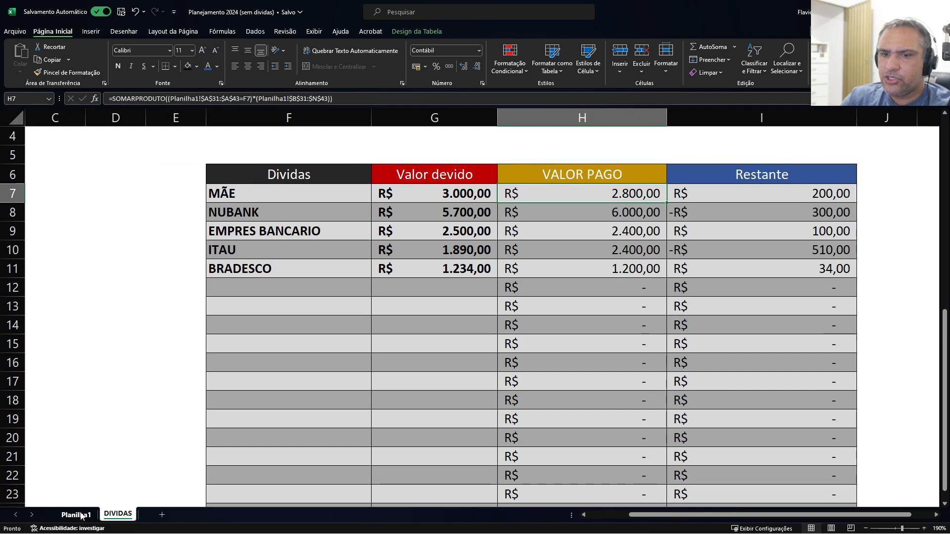
left_click(75, 515)
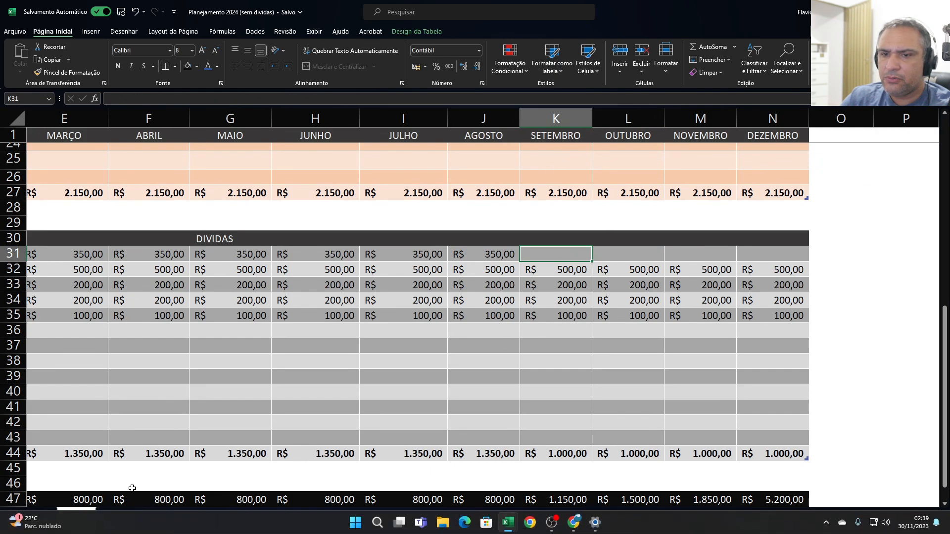
Check MÃE's Restante on the DIVIDAS sheet and set her September payment on Planilha1 to 200.
left_click(118, 514)
left_click(757, 196)
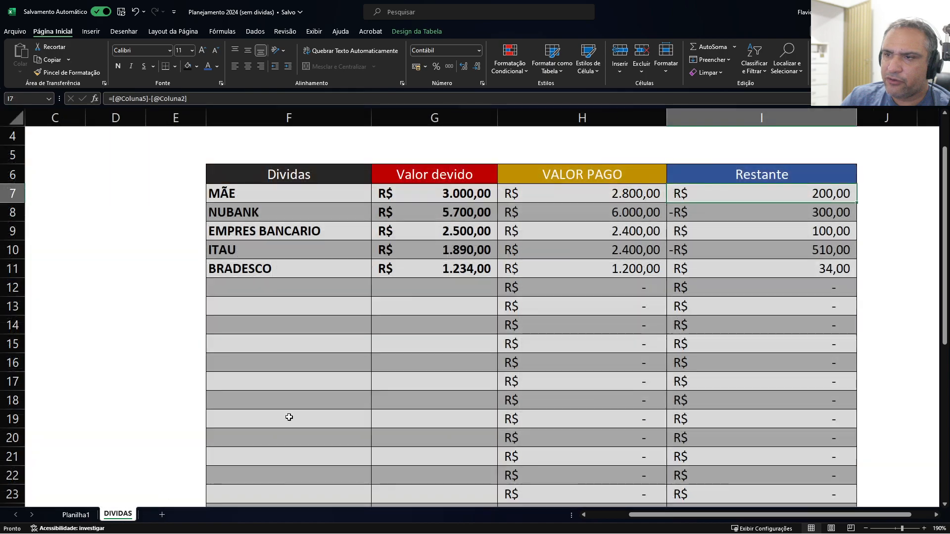
left_click(118, 514)
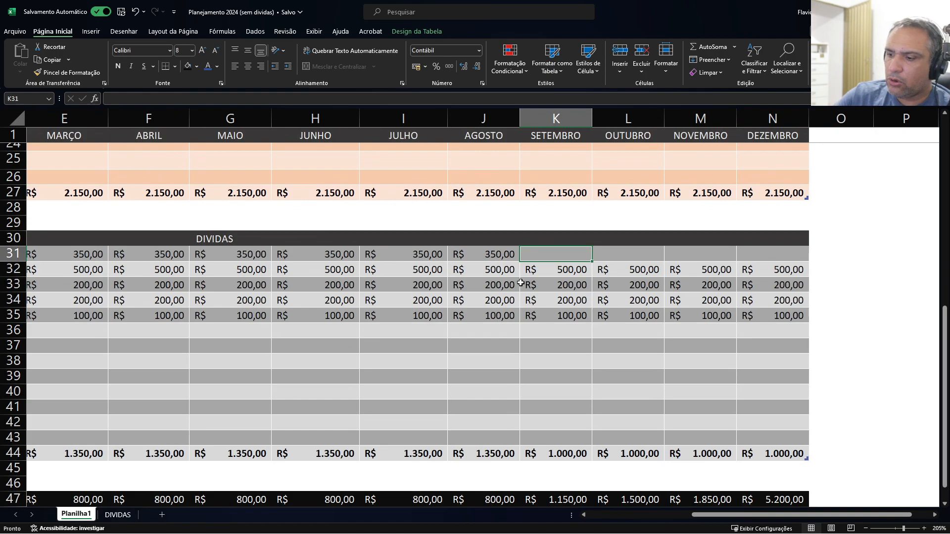
type("200")
key("Return")
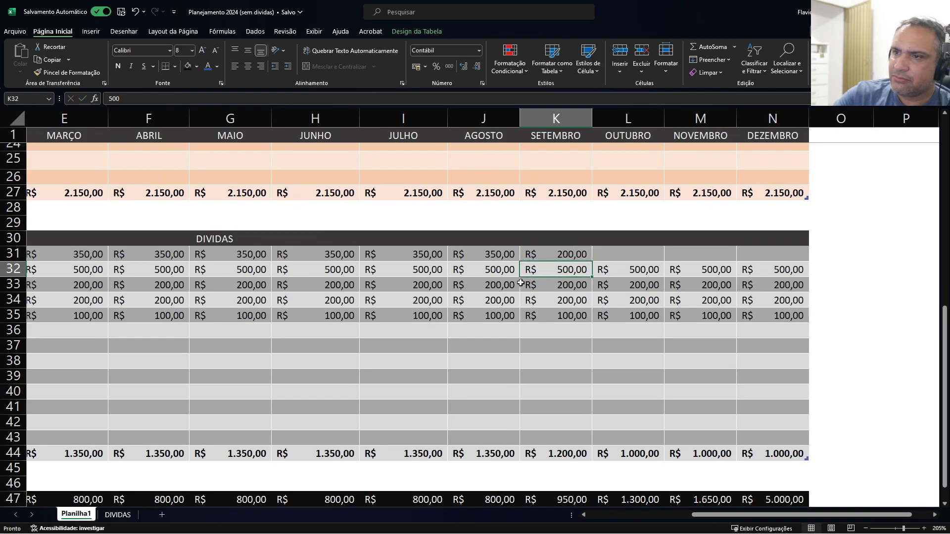
Format MÃE's September payment in blue, bold and italic to mark it as the final installment.
left_click(506, 258)
left_click(555, 249)
left_click(559, 255)
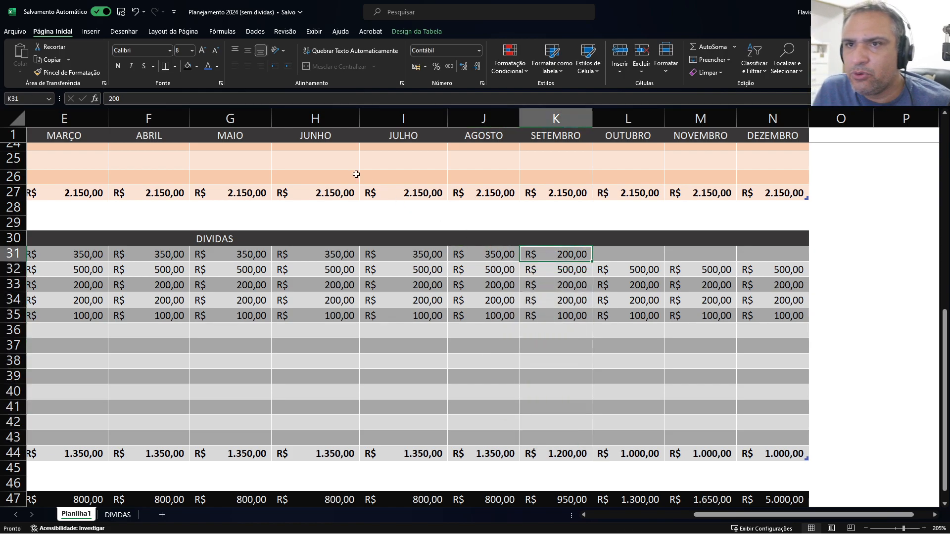
left_click(208, 66)
key("ctrl+n")
key("ctrl+i")
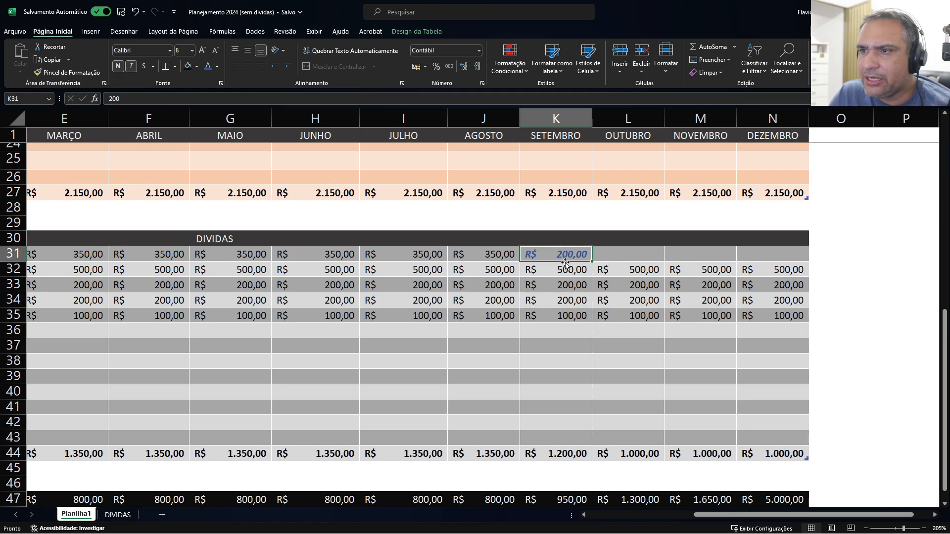
Compare NUBANK's owed and paid amounts on the DIVIDAS sheet and set its December payment on Planilha1 to 200.
left_click(135, 516)
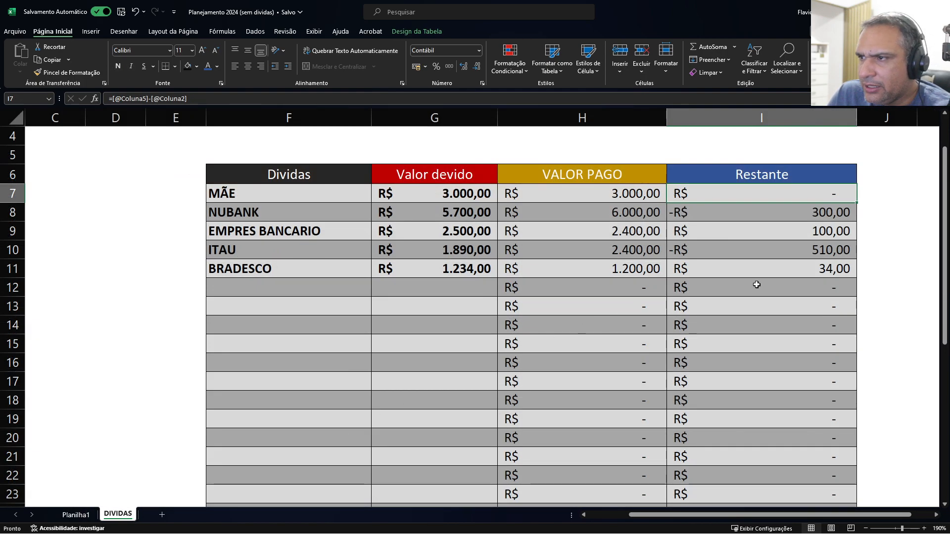
left_click(741, 217)
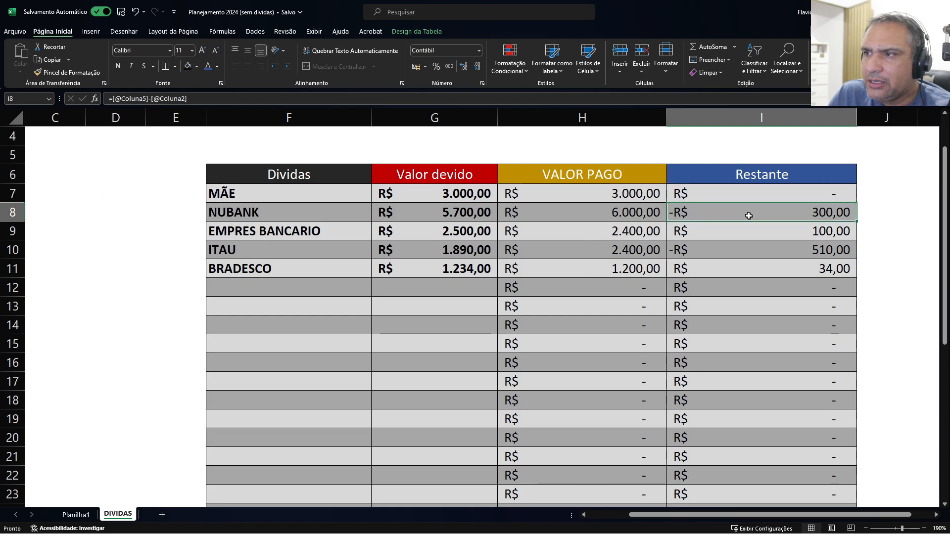
left_click(463, 212)
left_click(617, 211)
left_click(75, 515)
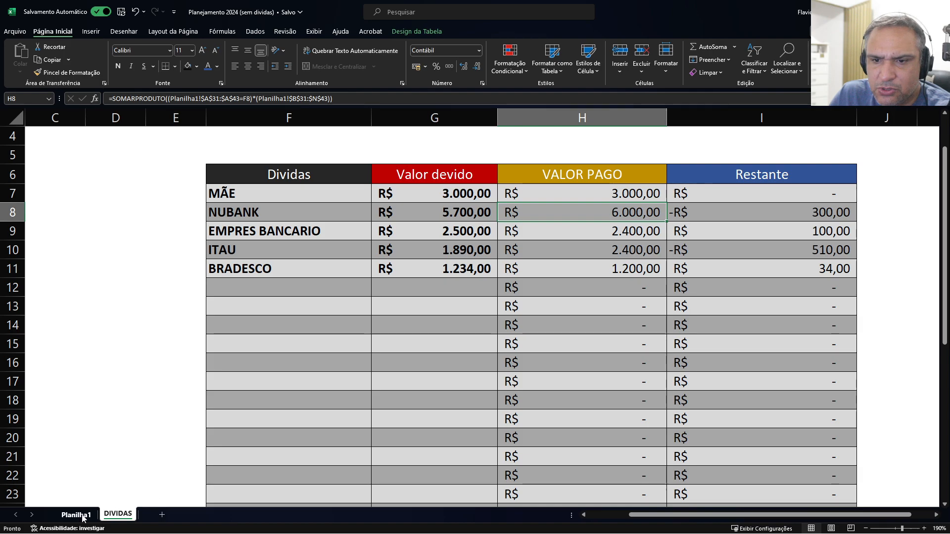
left_click(758, 283)
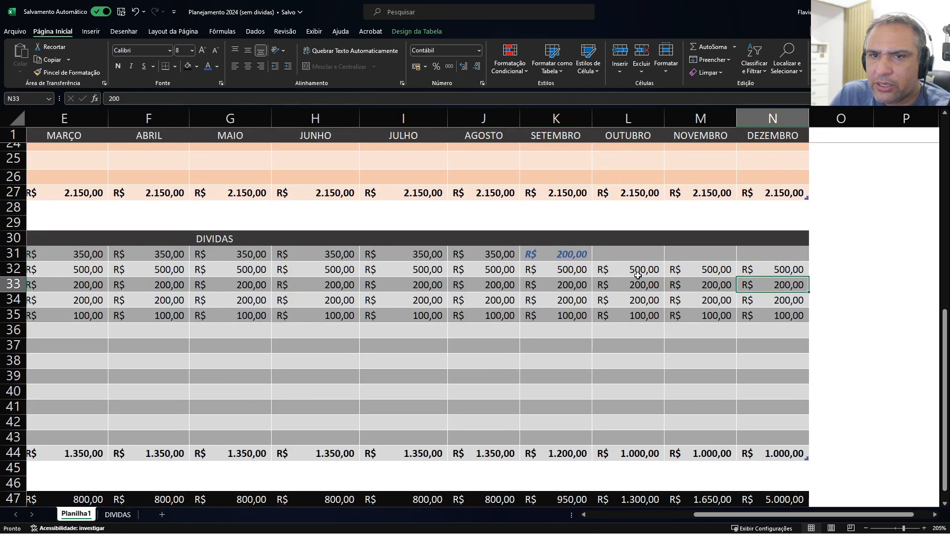
left_click(778, 269)
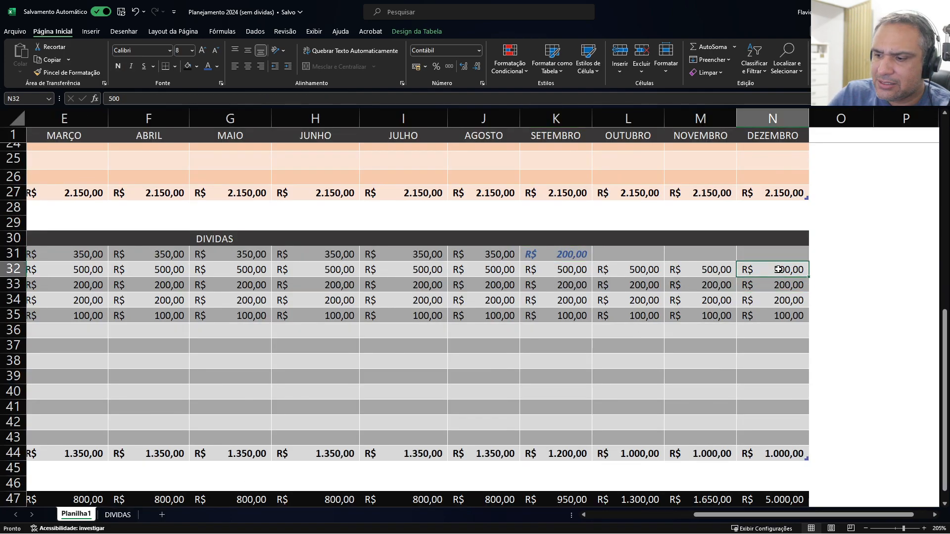
type("200")
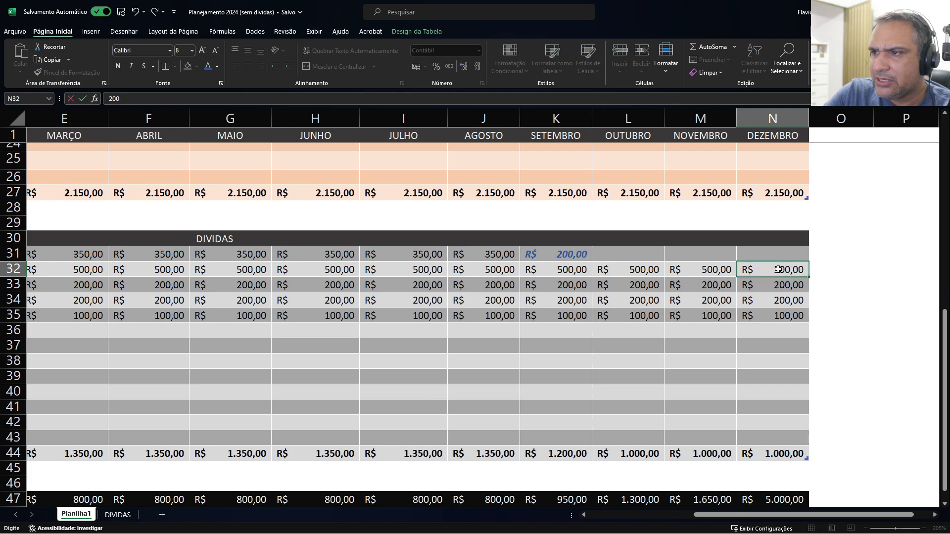
key("Return")
left_click(759, 269)
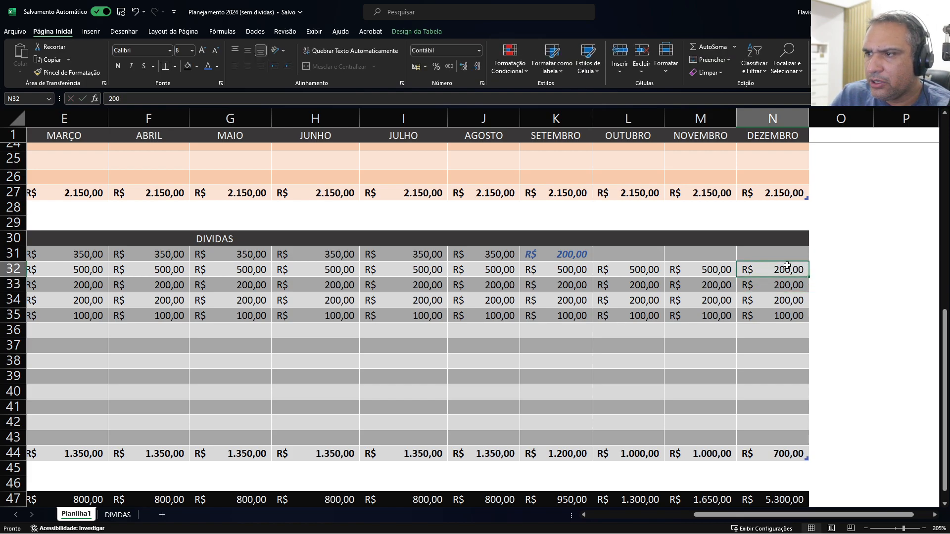
scroll(742, 309, "down", 1)
scroll(767, 301, "up", 1)
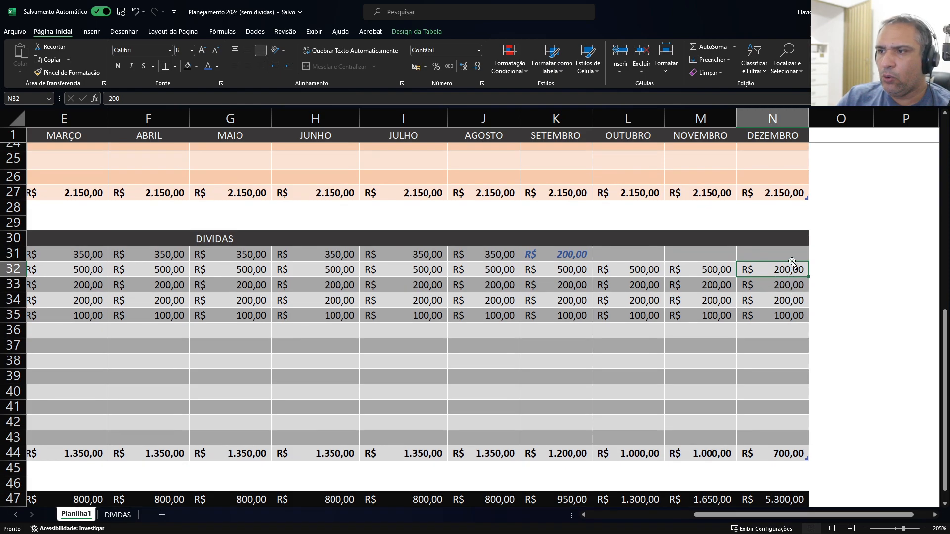
Compare ITAU's owed and paid amounts on the DIVIDAS sheet and clear its November and December payments on Planilha1.
left_click(114, 519)
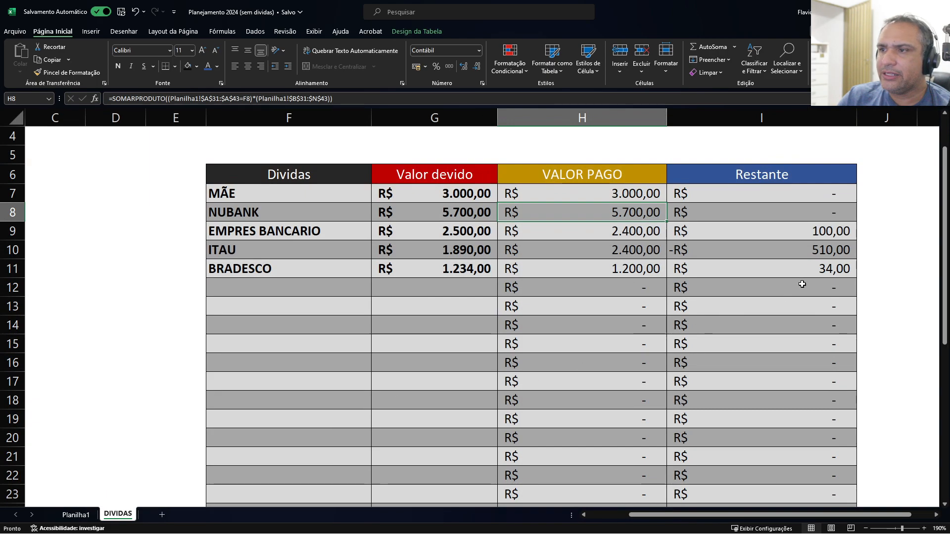
left_click(776, 250)
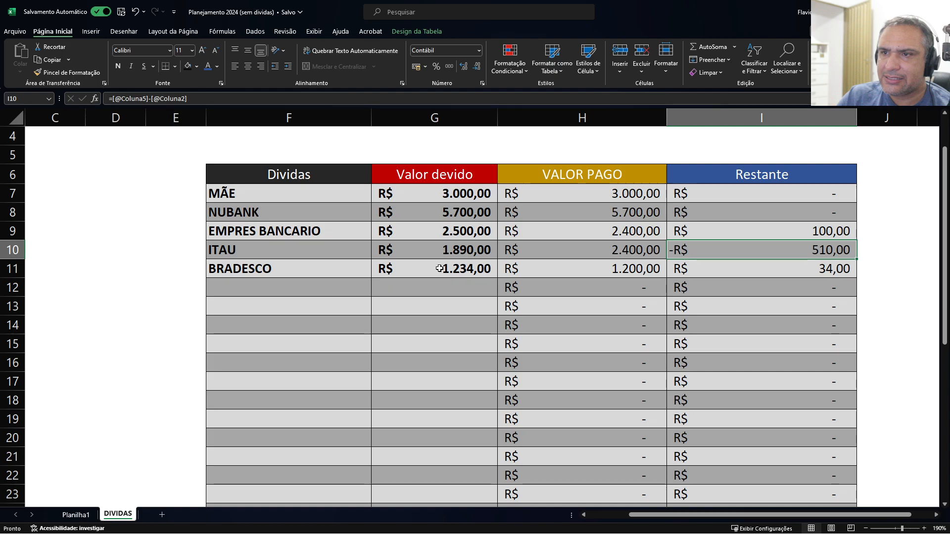
left_click(458, 250)
left_click(613, 253)
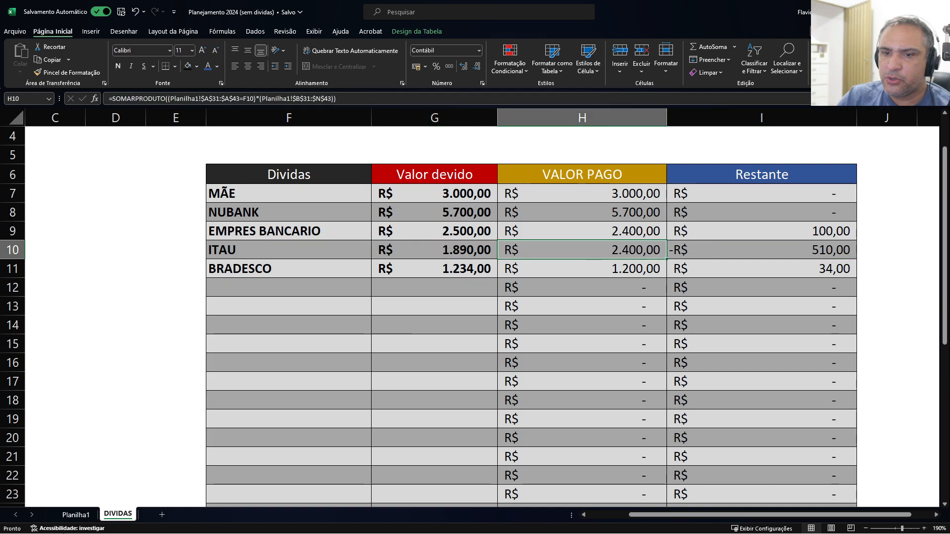
left_click(76, 514)
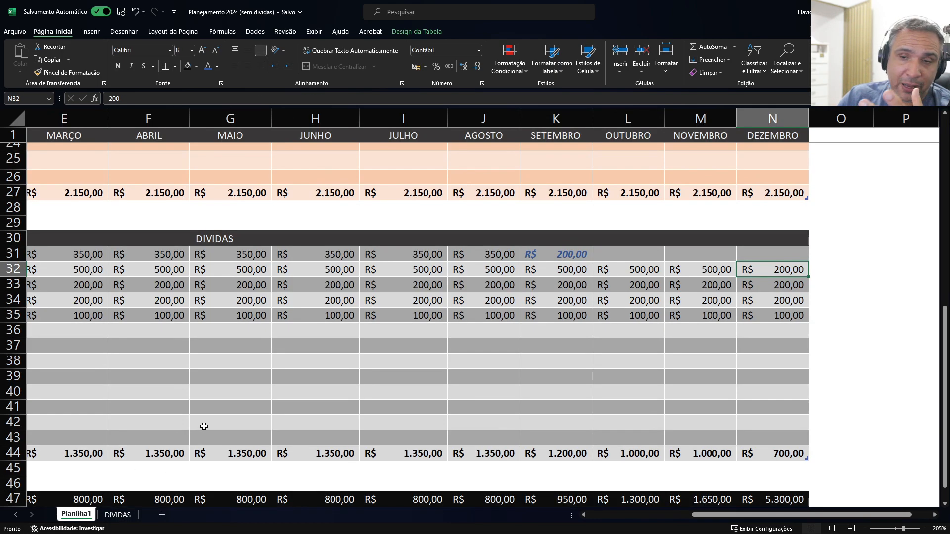
left_click(787, 290)
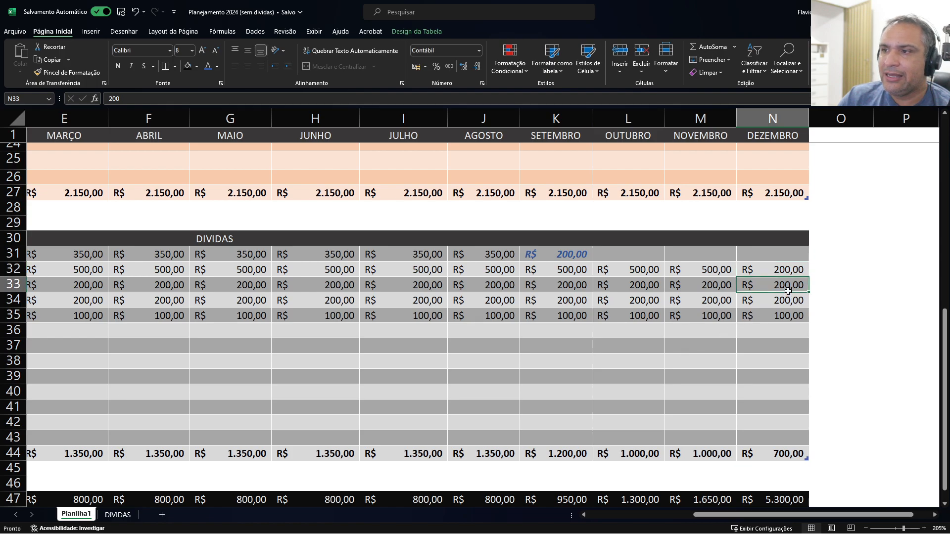
left_click(118, 514)
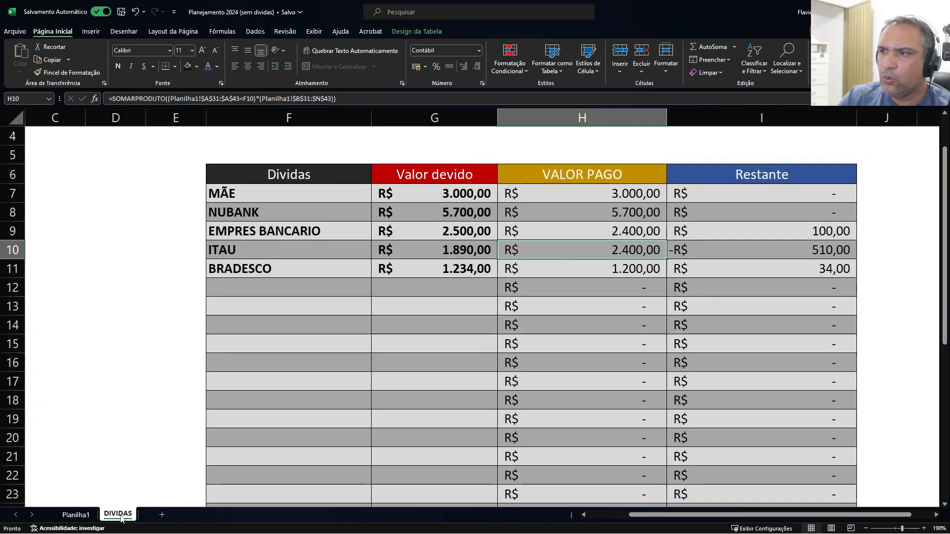
left_click(76, 517)
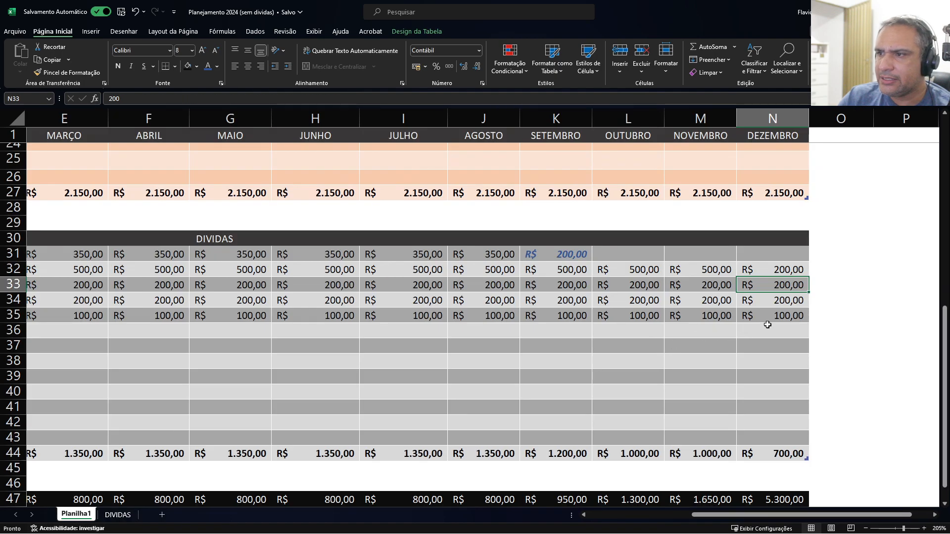
left_click(778, 303)
key("Delete")
left_click(720, 300)
key("Delete")
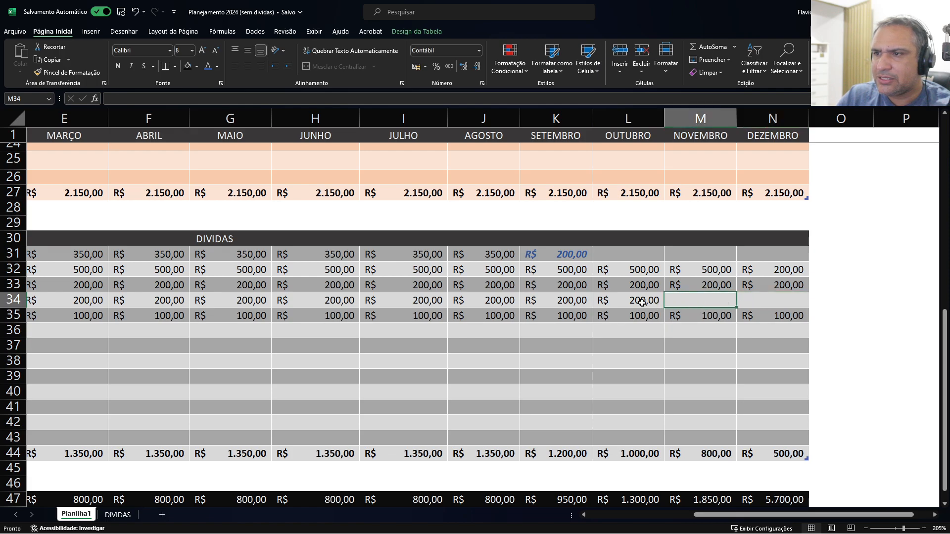
Set ITAU's October payment to 90 and check its Restante on the DIVIDAS sheet.
left_click(613, 300)
double_click(647, 303)
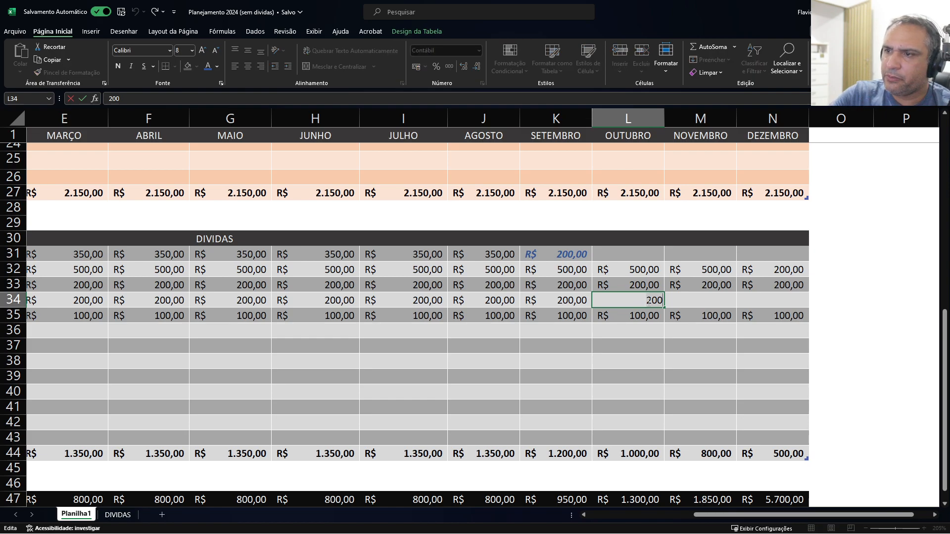
type("9")
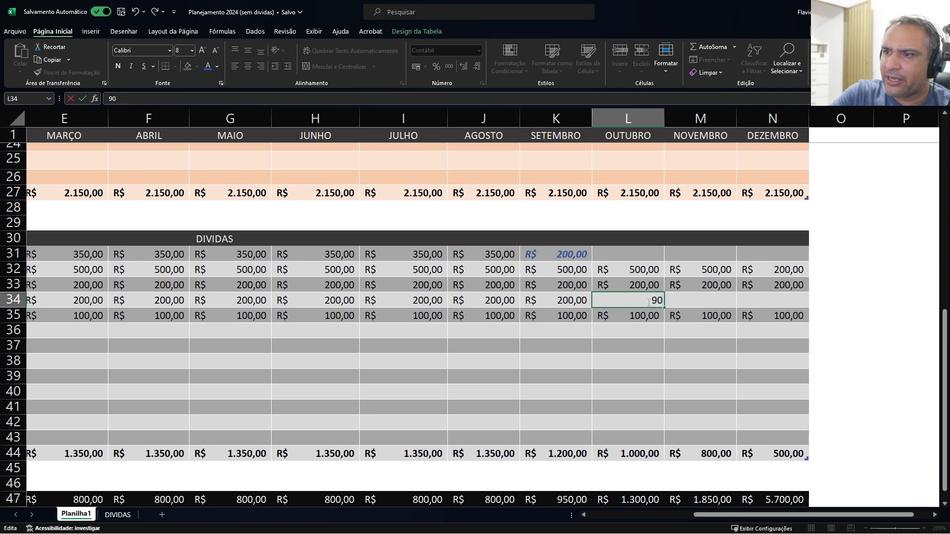
type("0")
key("ctrl+Return")
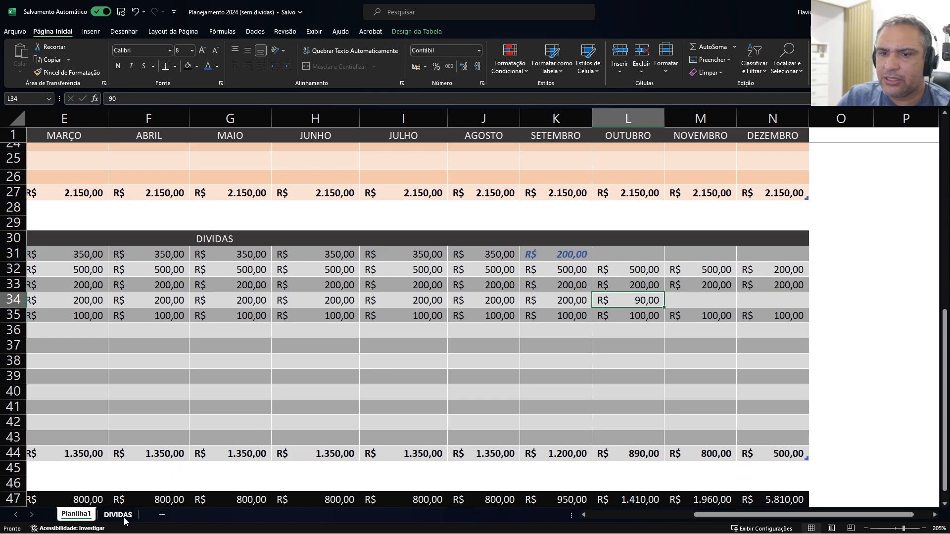
left_click(124, 518)
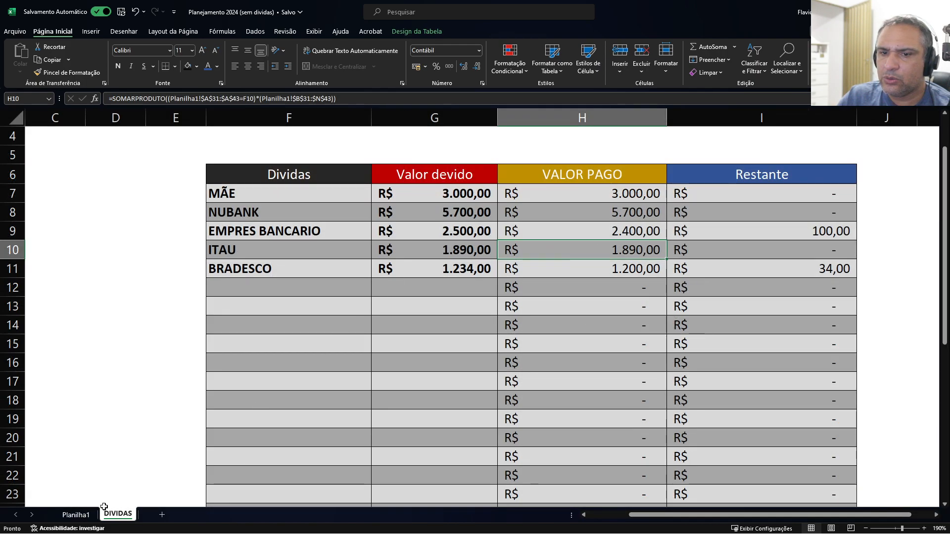
Copy the formatting of MÃE's September payment onto ITAU's October payment on Planilha1.
left_click(76, 514)
left_click(559, 252)
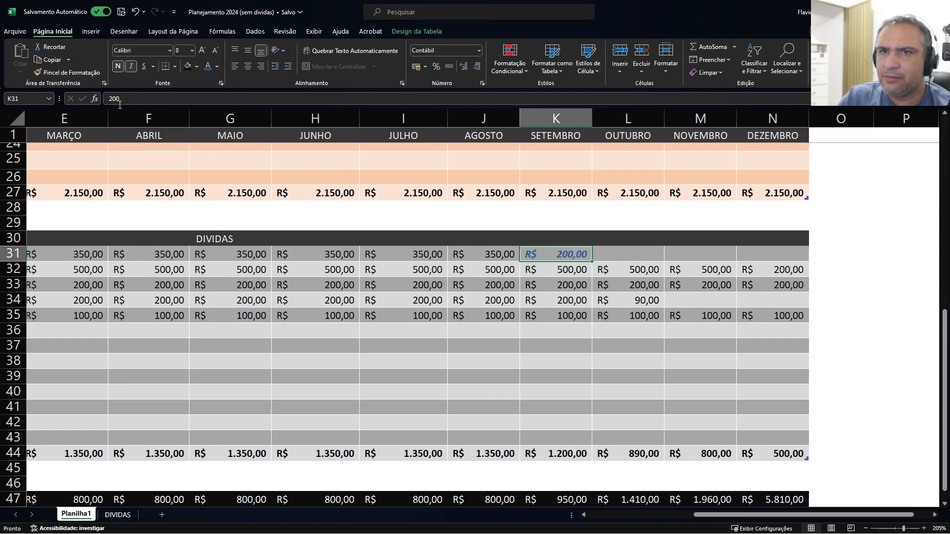
left_click(67, 73)
left_click(649, 303)
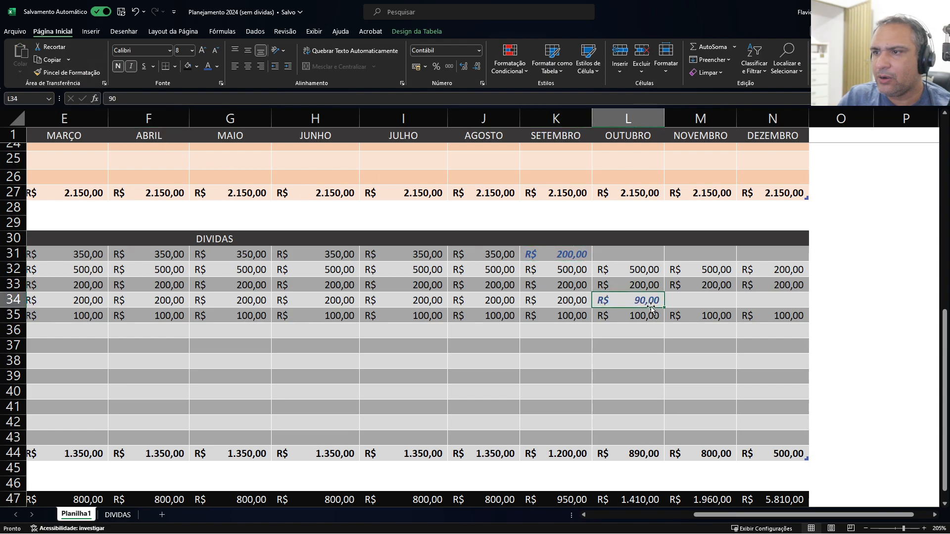
Review the Restante values of EMPRES BANCARIO, ITAU and BRADESCO on the DIVIDAS sheet.
left_click(118, 515)
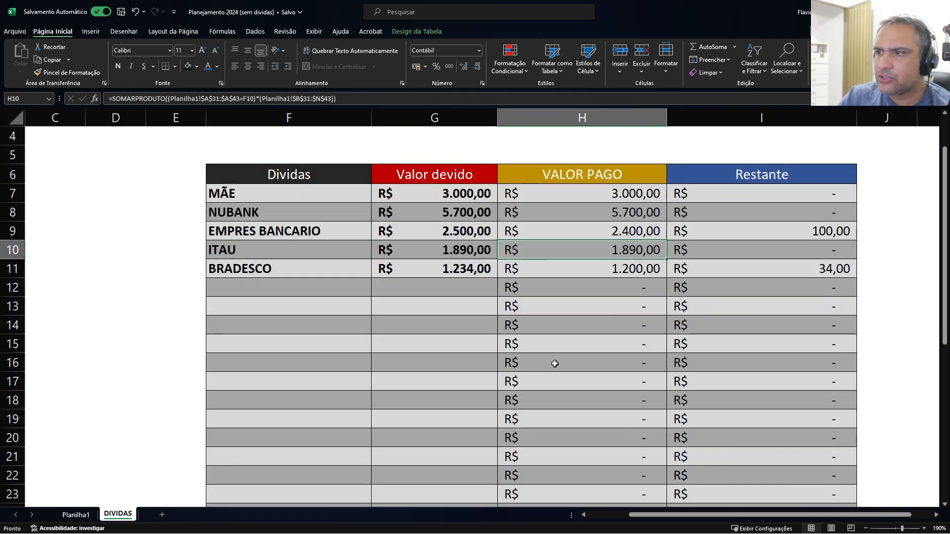
left_click(731, 250)
left_click(736, 268)
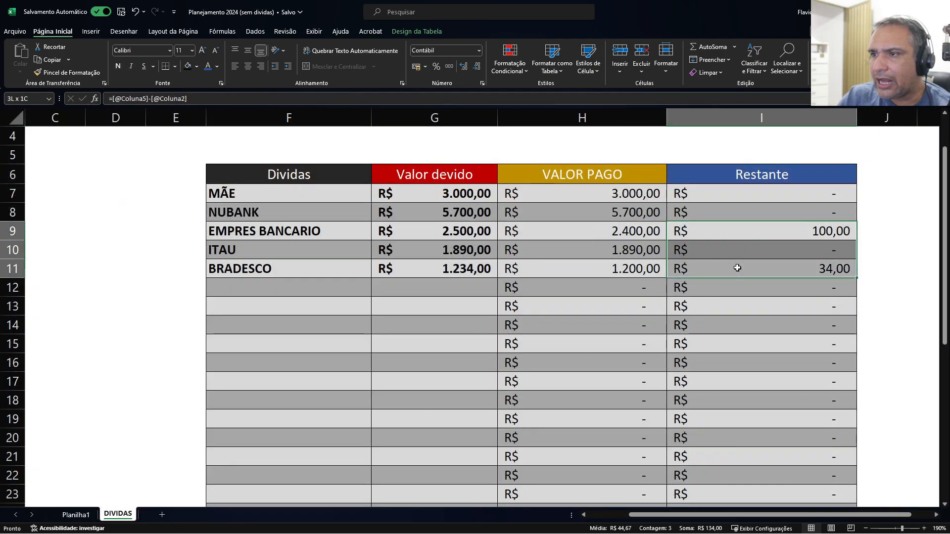
left_click(728, 286)
left_click_drag(228, 233, 797, 234)
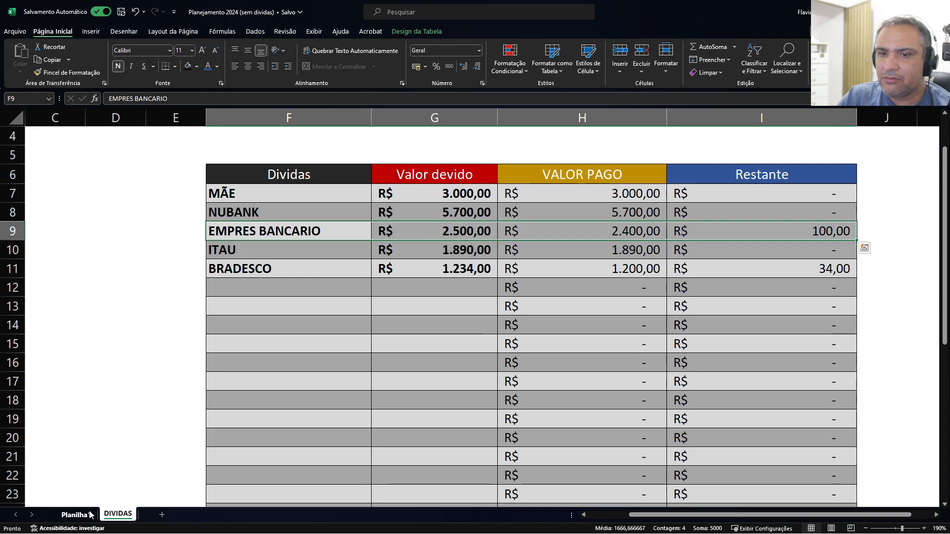
Examine the monthly debt totals from July to September on Planilha1, the DIVIDAS balances and the whole September column.
left_click(76, 514)
scroll(530, 401, "down", 1)
scroll(533, 402, "up", 1)
scroll(533, 405, "down", 1)
scroll(534, 420, "up", 1)
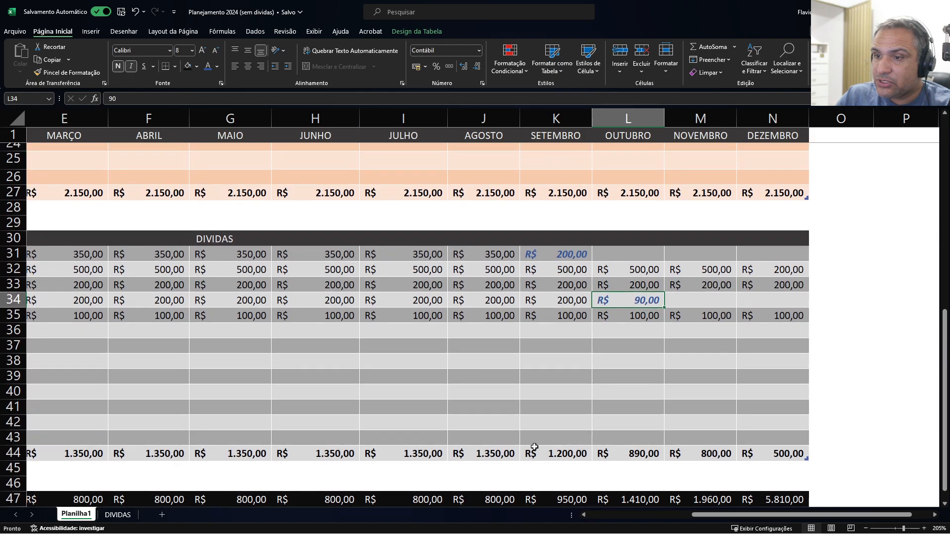
left_click(484, 455)
left_click(419, 455)
left_click(479, 454)
left_click(567, 454)
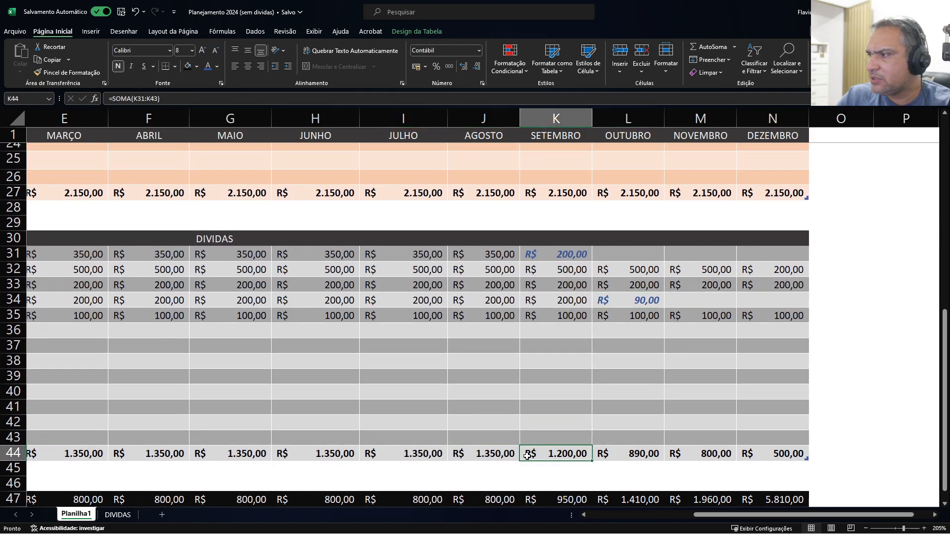
left_click(118, 515)
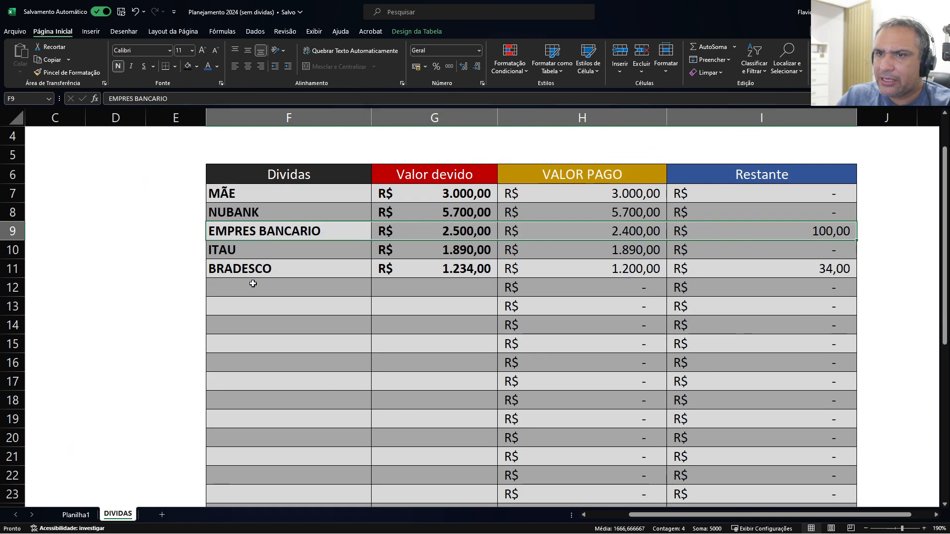
left_click(75, 515)
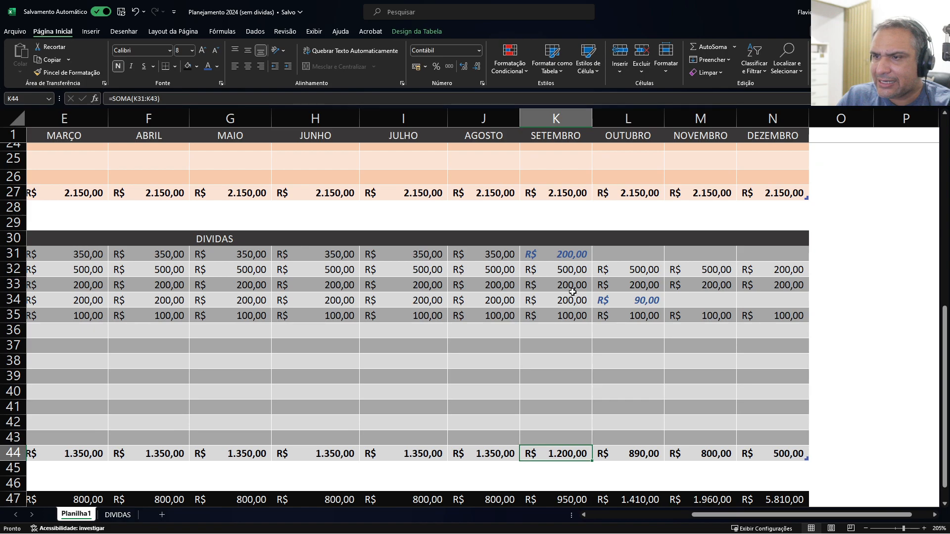
left_click(565, 123)
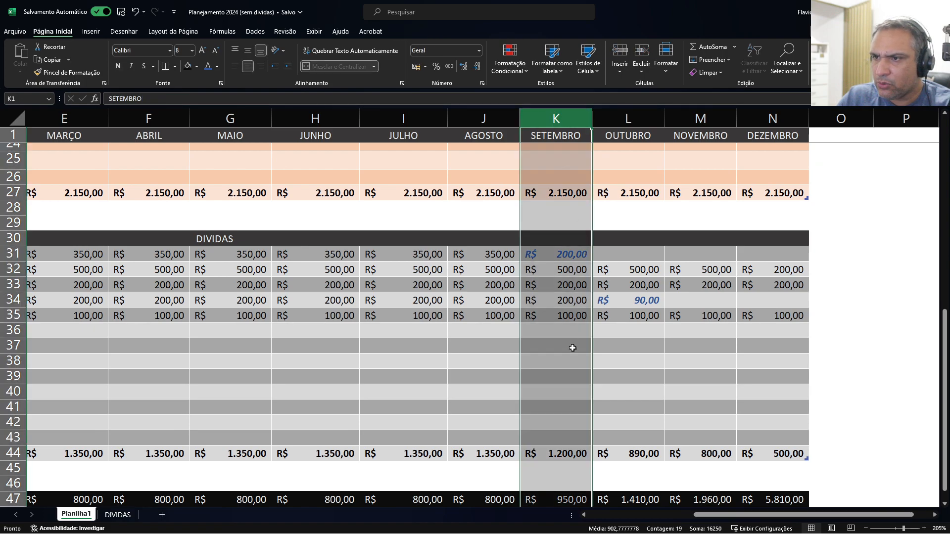
Set EMPRES BANCARIO's September payment to 300 on Planilha1 and check its Restante on the DIVIDAS sheet.
left_click(564, 454)
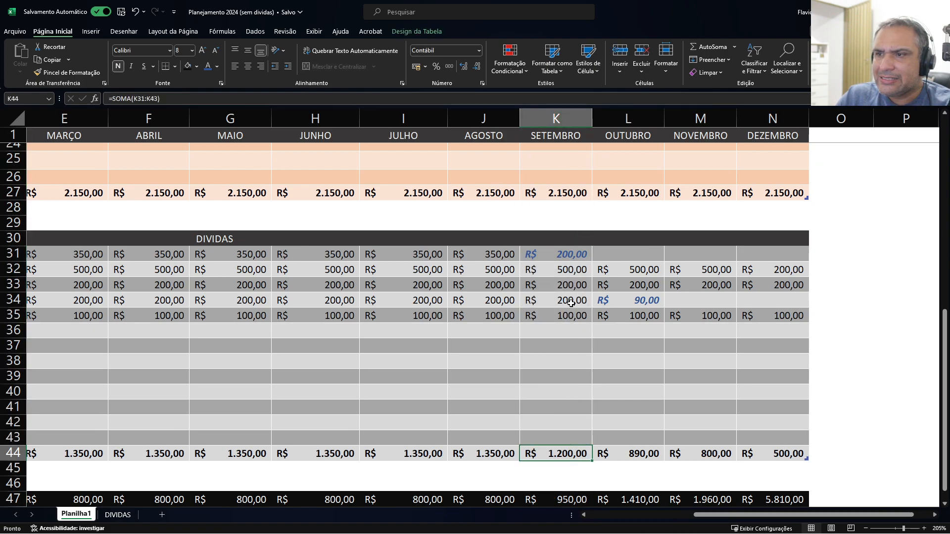
left_click(572, 287)
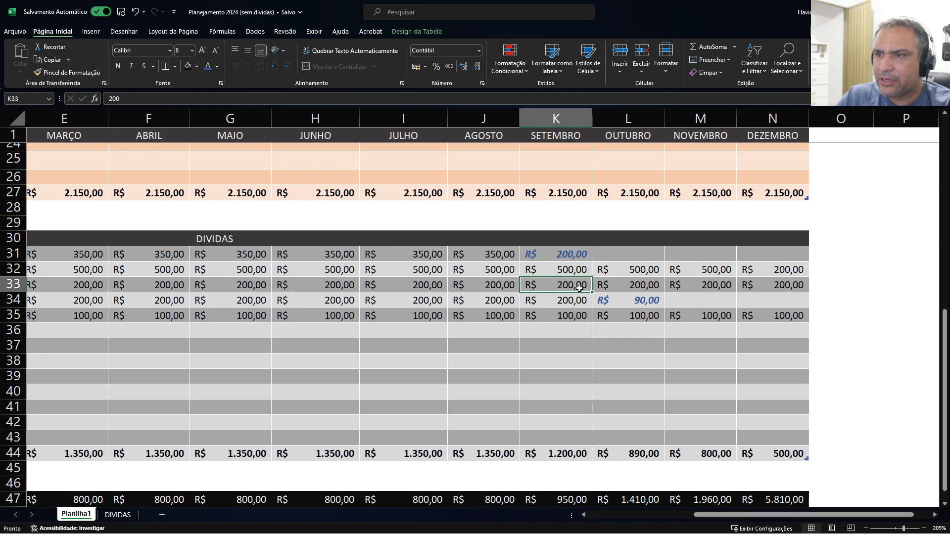
type("300")
key("Return")
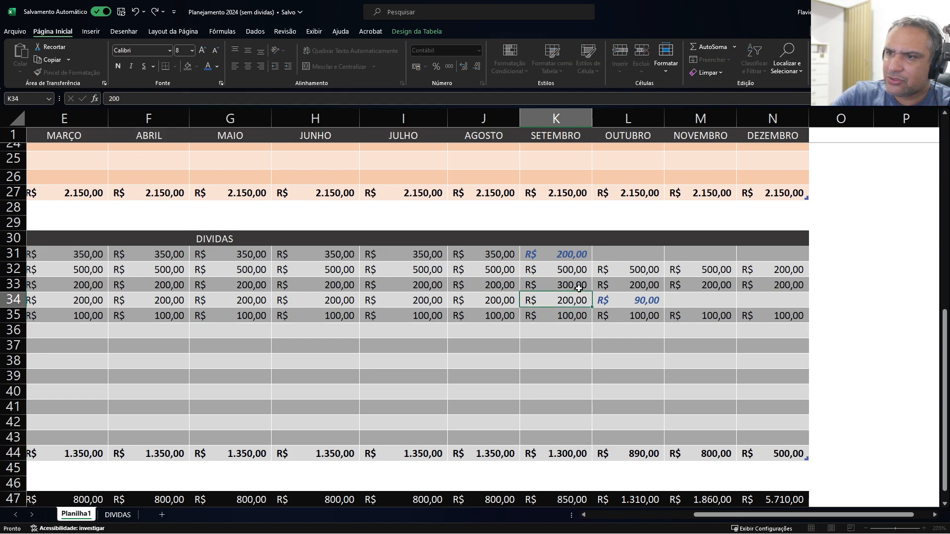
left_click(574, 281)
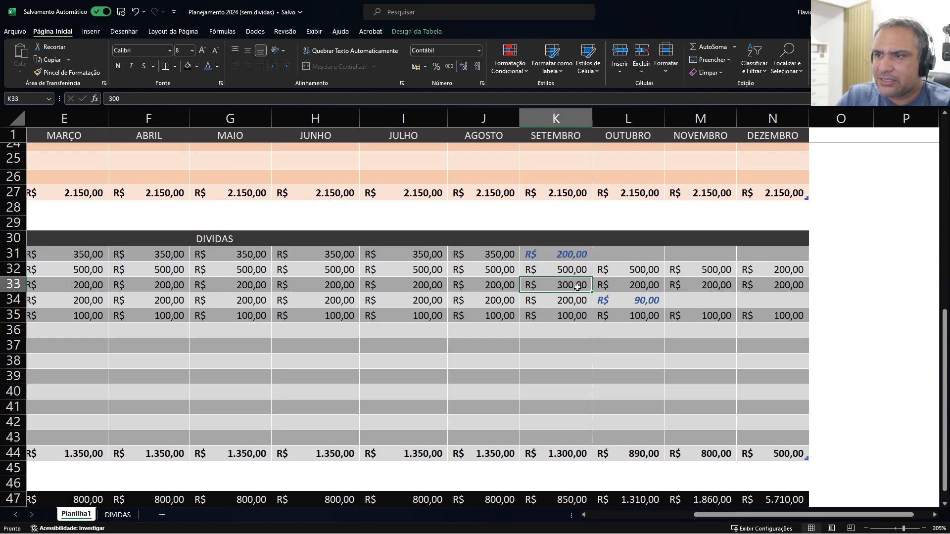
left_click(119, 515)
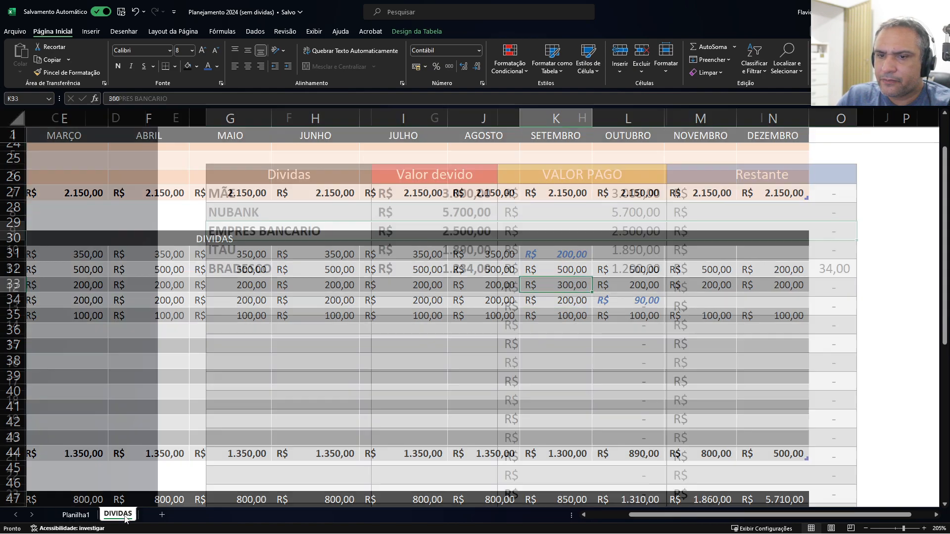
left_click(76, 515)
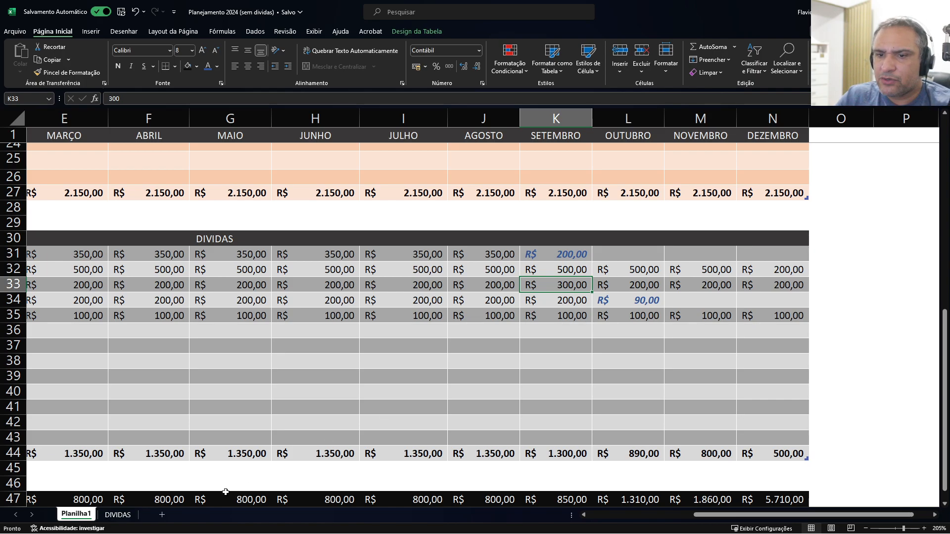
Check BRADESCO's Restante on the DIVIDAS sheet and review its September payment and the August and September debt totals on Planilha1.
left_click(118, 514)
left_click(724, 273)
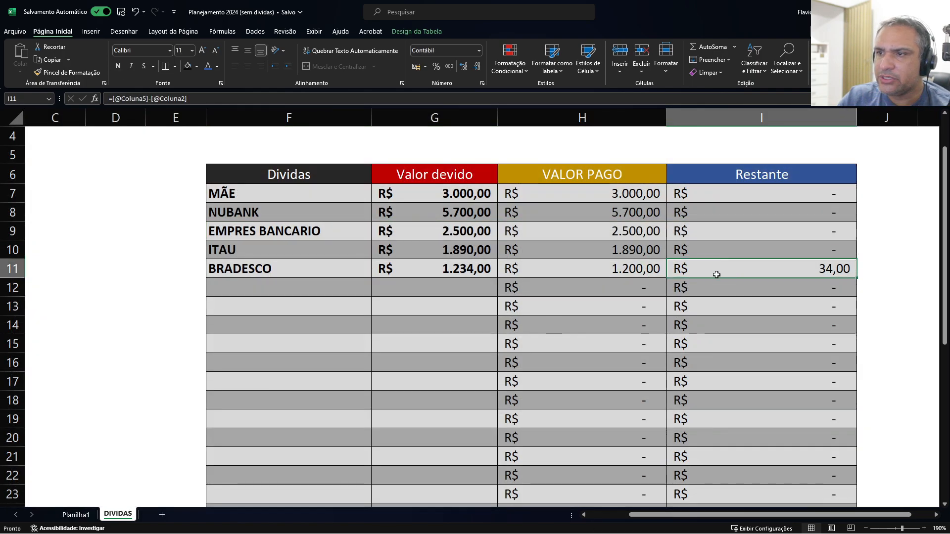
left_click(75, 515)
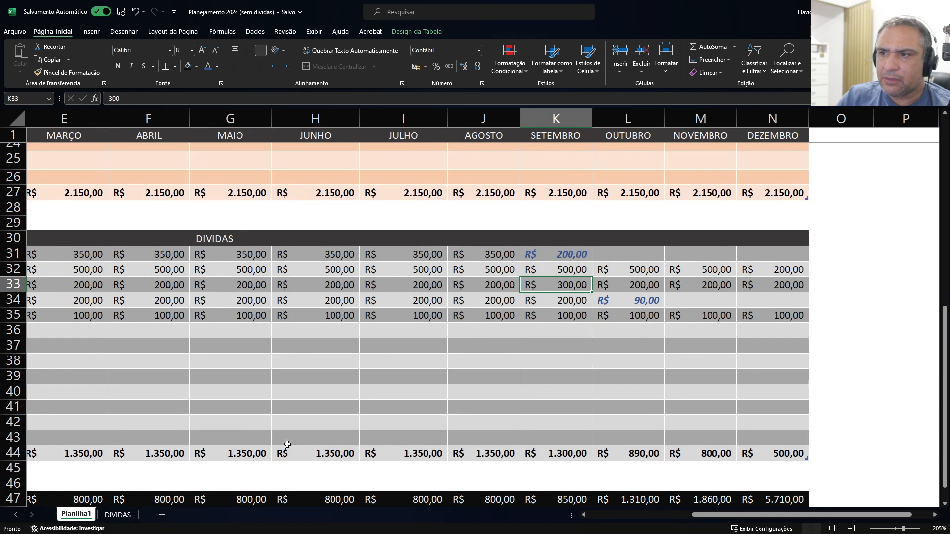
left_click(646, 315)
left_click(560, 328)
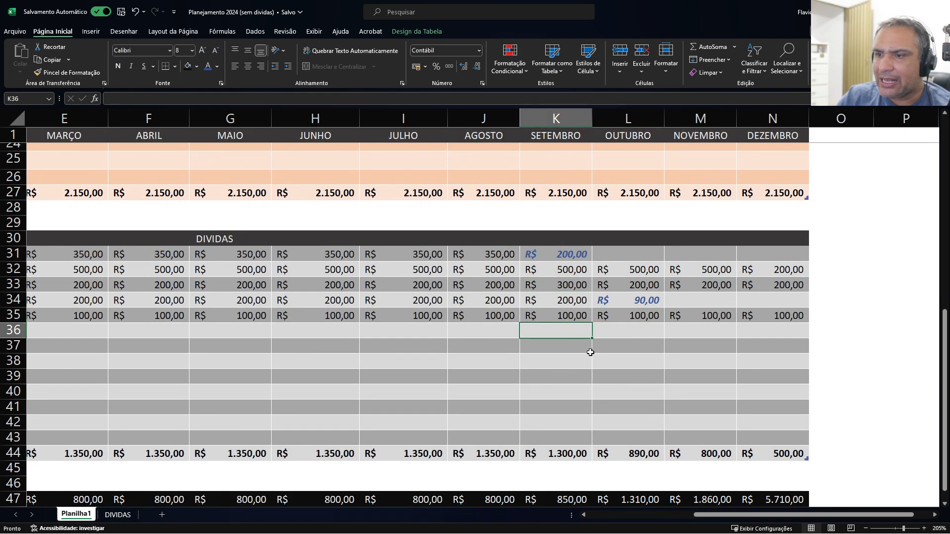
left_click(570, 317)
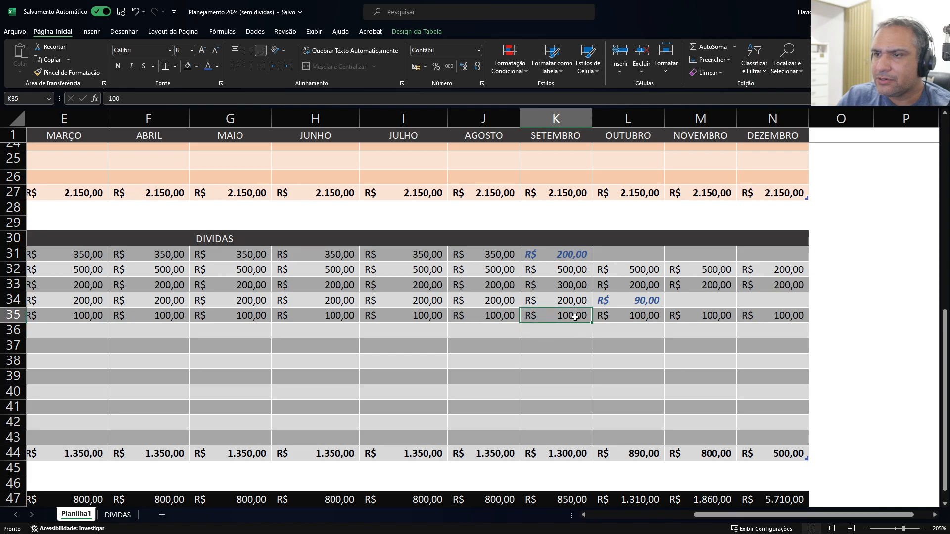
left_click(500, 456)
left_click(567, 455)
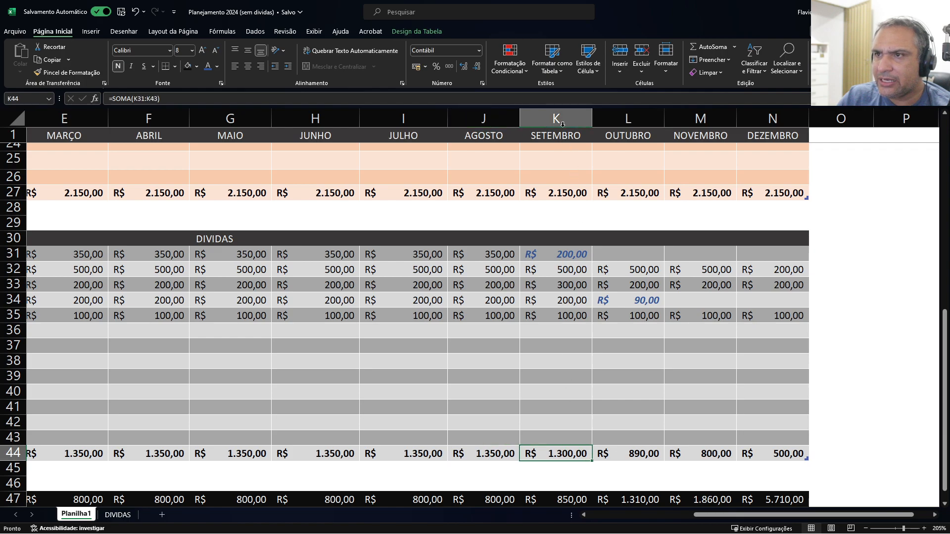
Set BRADESCO's September payment to 134 on Planilha1 and check its Restante on the DIVIDAS sheet.
double_click(572, 317)
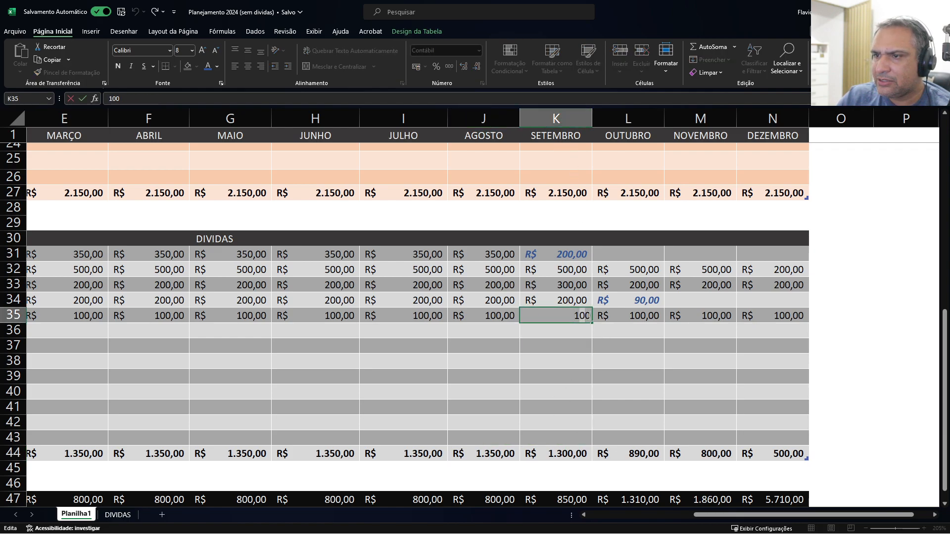
left_click_drag(589, 315, 591, 317)
type("34")
key("Return")
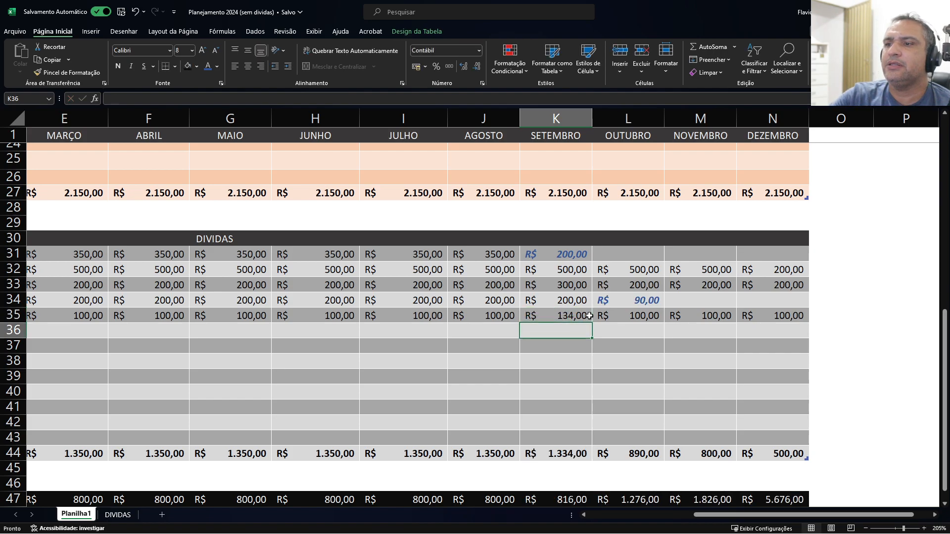
left_click(118, 515)
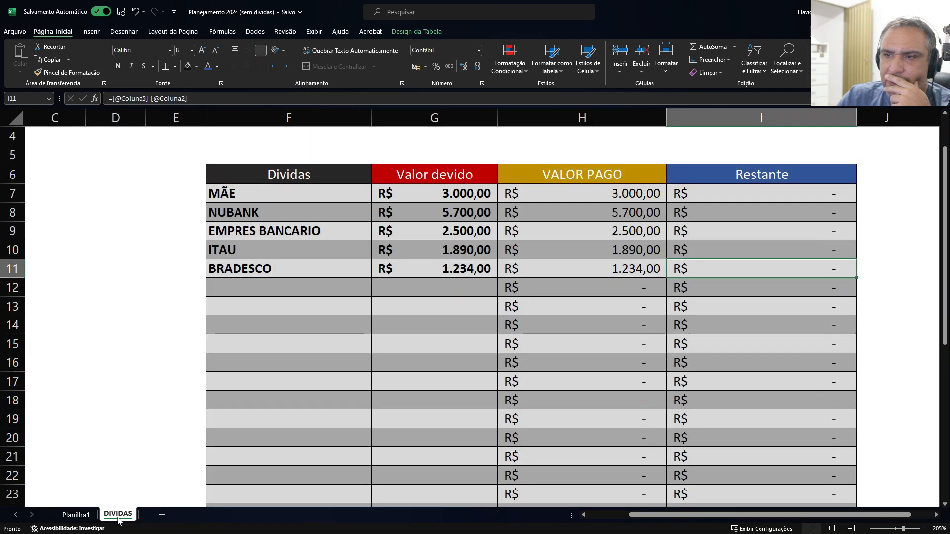
left_click(77, 515)
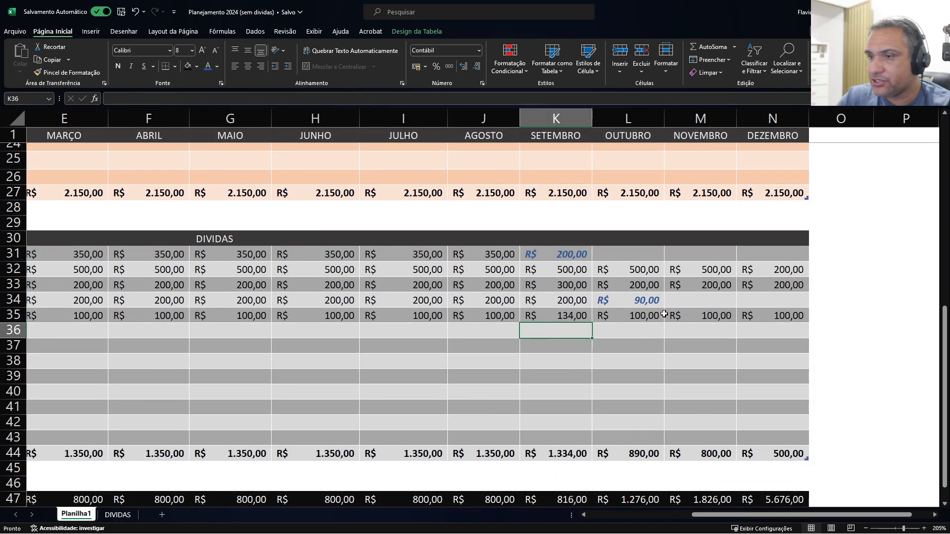
Compare the monthly debt totals up to October on Planilha1 and set NUBANK's October payment to 700.
left_click_drag(725, 517, 763, 516)
left_click(458, 455)
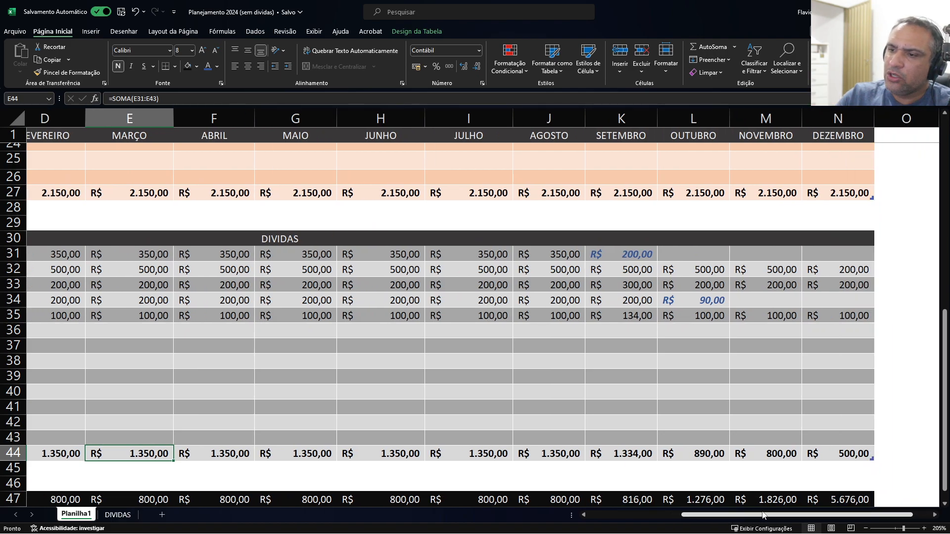
left_click(643, 454)
left_click(572, 455)
left_click(631, 455)
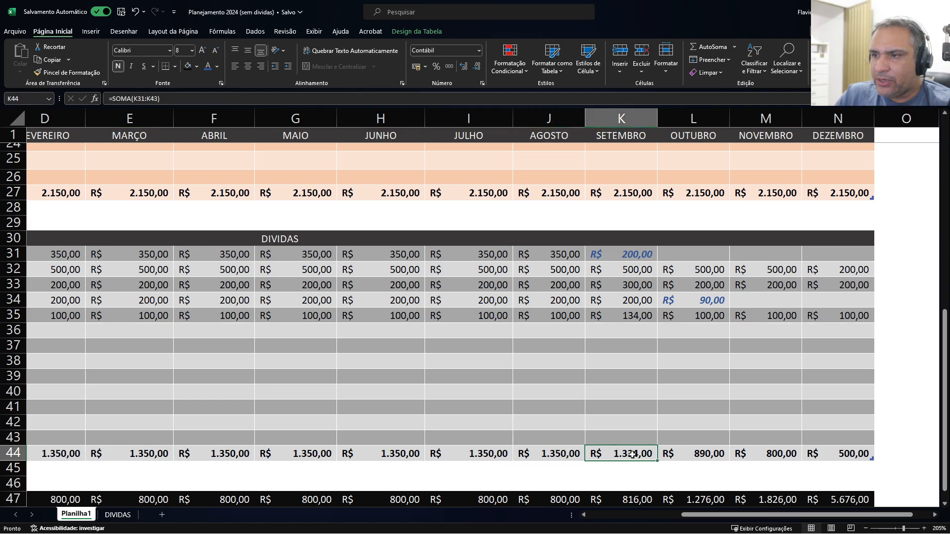
left_click(697, 453)
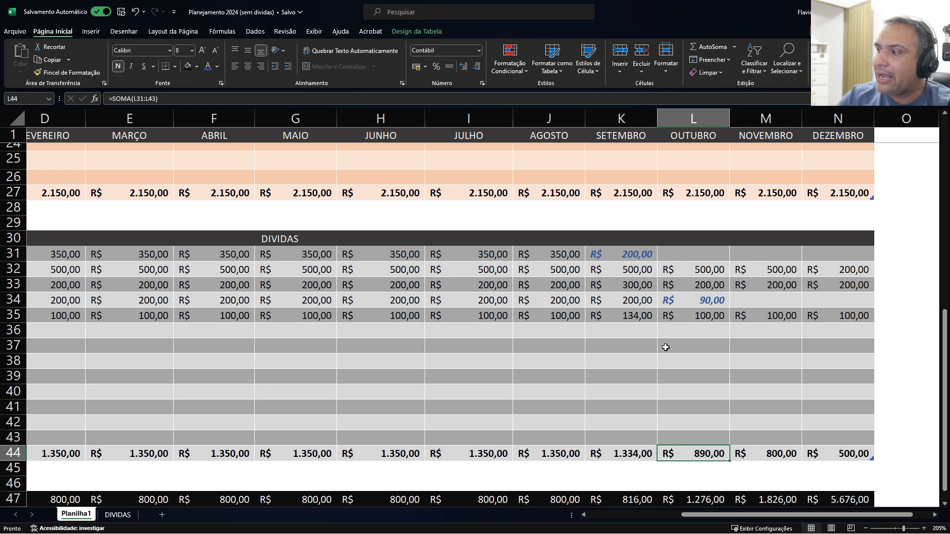
left_click(714, 274)
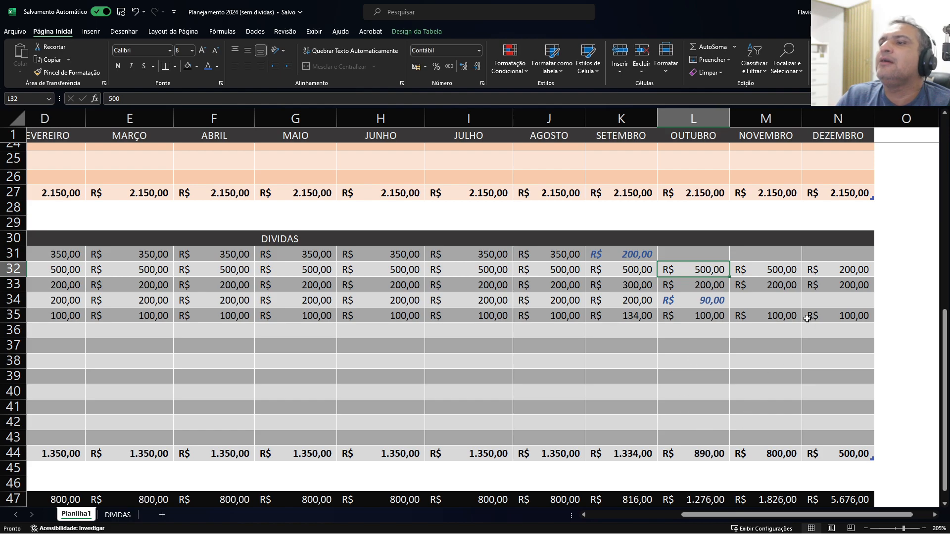
double_click(706, 271)
left_click_drag(719, 269, 728, 270)
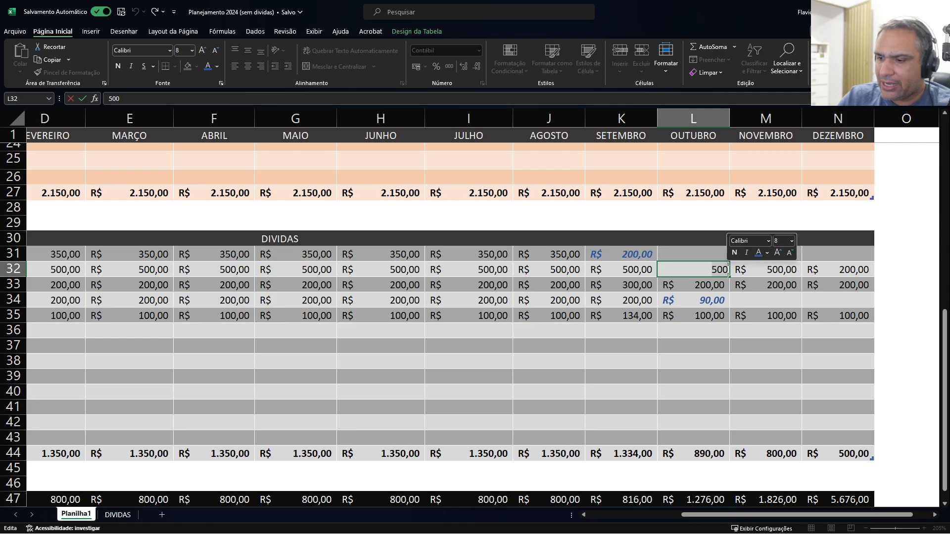
type("700")
key("Return")
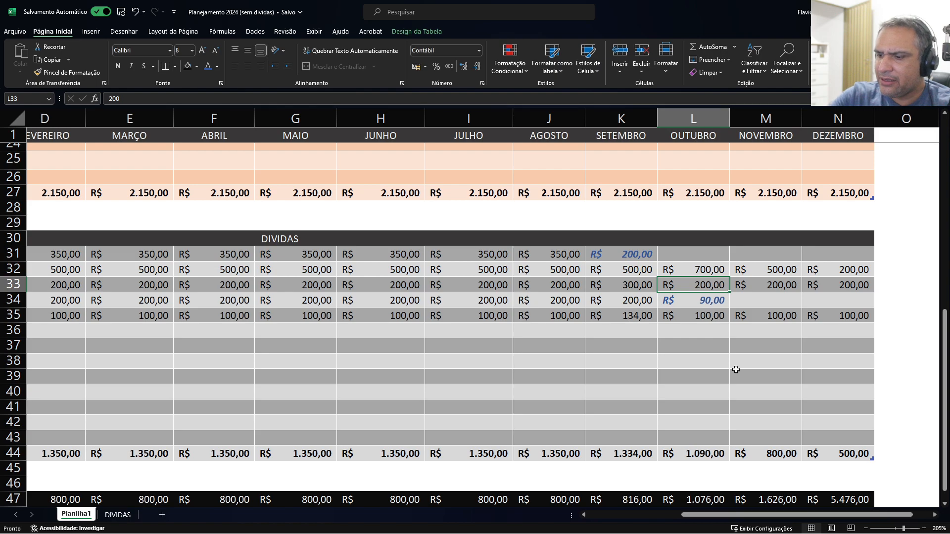
Set EMPRES BANCARIO's October payment to 400, leaving ITAU's October payment as it is.
type("400")
key("Return")
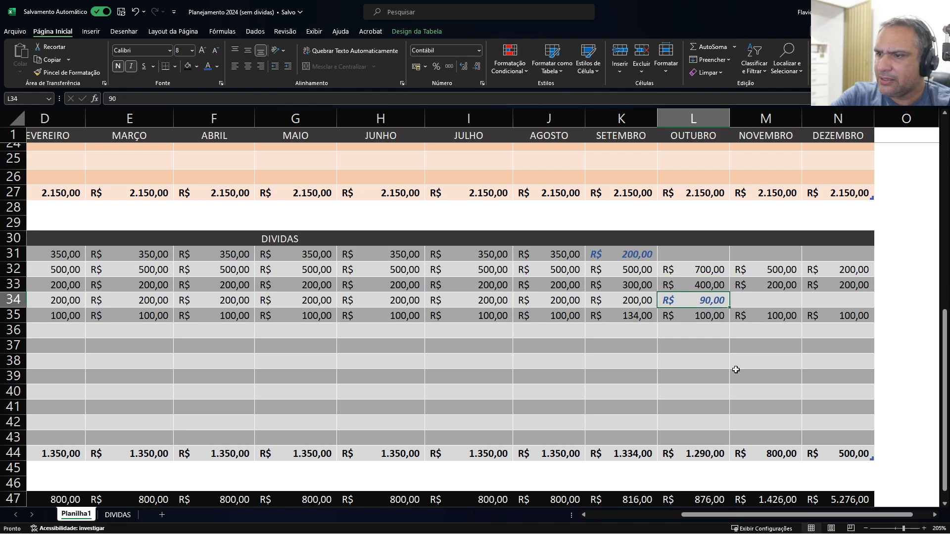
key("Return")
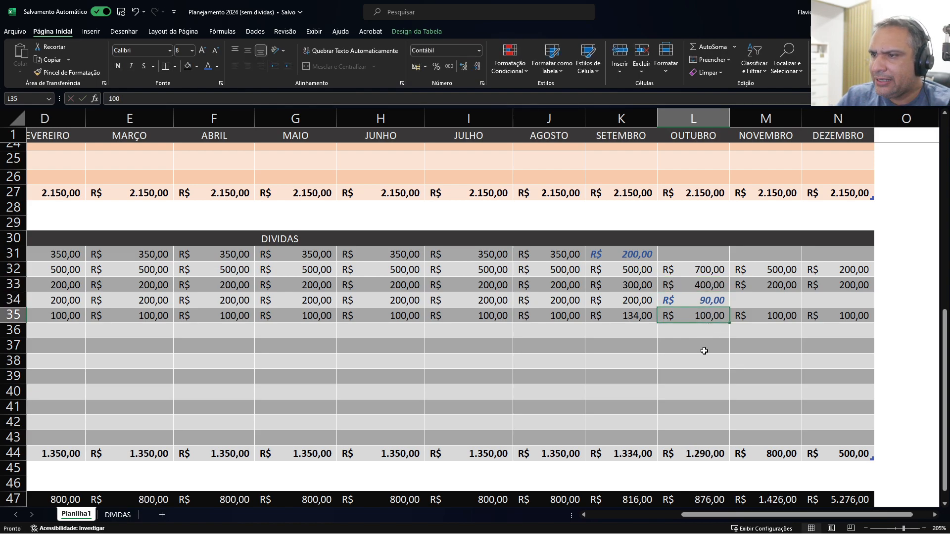
Try 200 and 170 as BRADESCO's October payment.
type("200")
key("Return")
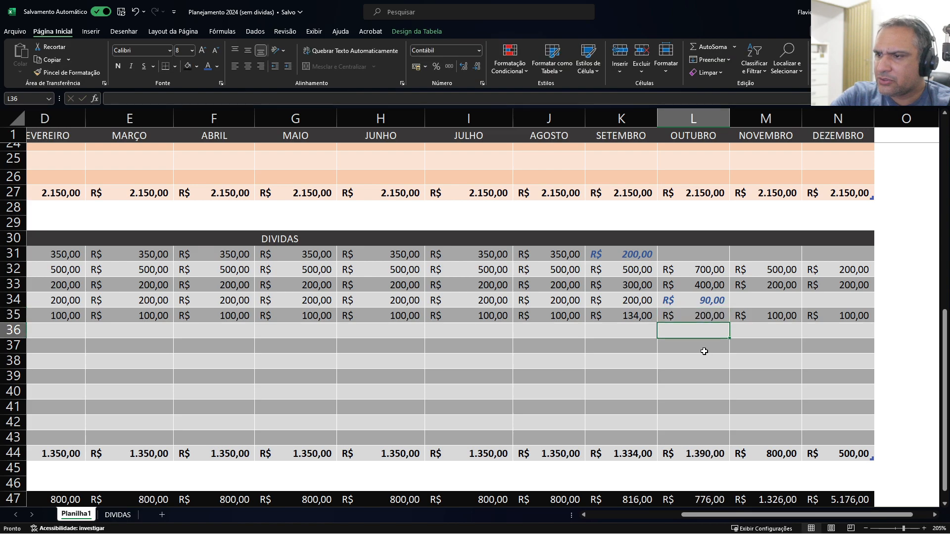
left_click(706, 318)
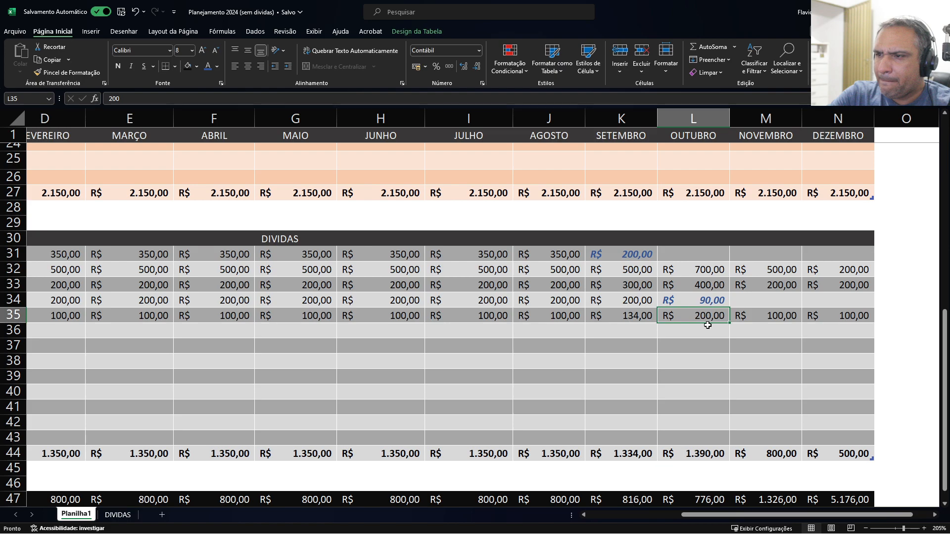
type("170")
key("Return")
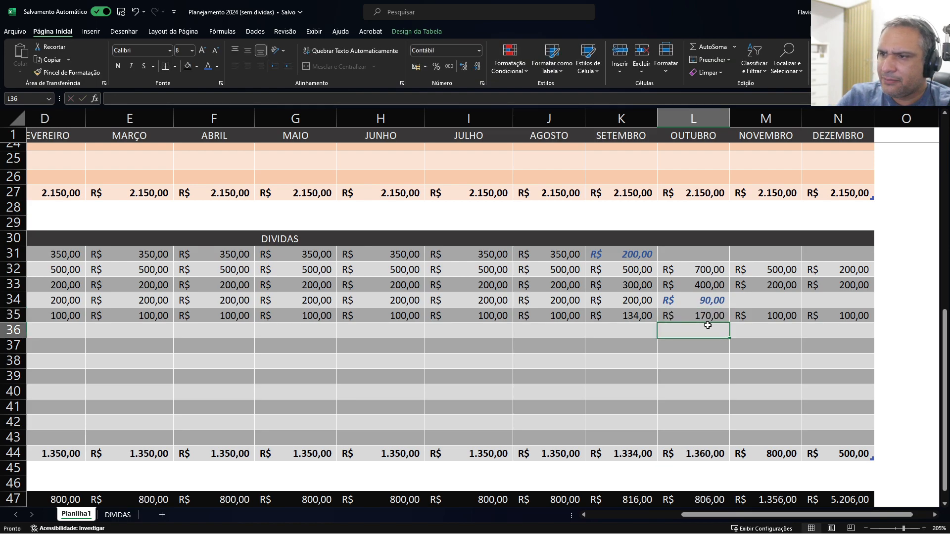
Set BRADESCO's October payment to 160 on Planilha1.
left_click(706, 318)
type("160")
key("Return")
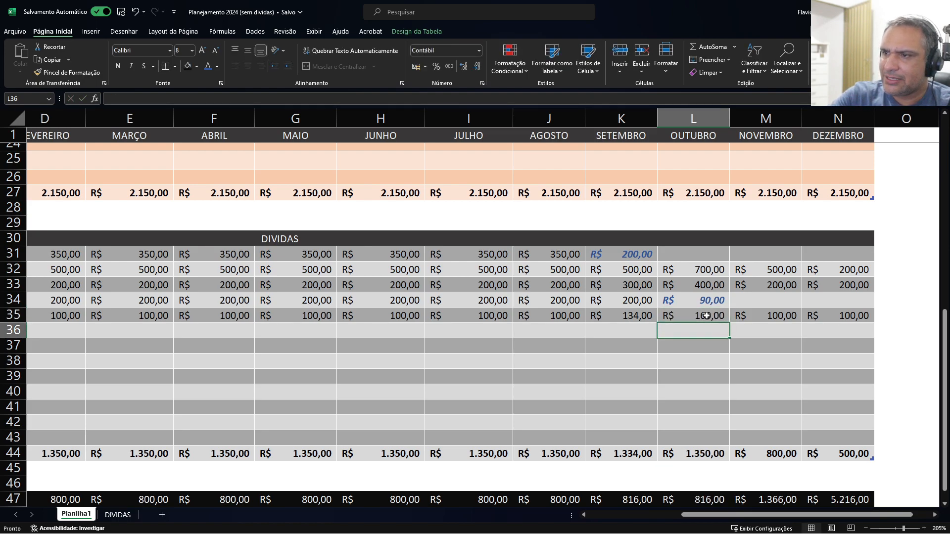
Examine the October debt payments, the Restante values on the DIVIDAS sheet, and the November and December payments on Planilha1.
left_click(698, 119)
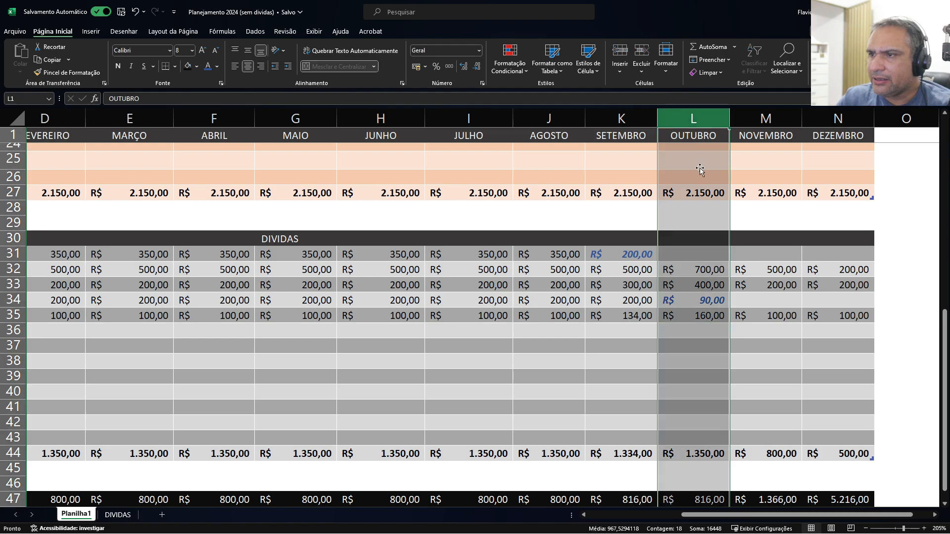
left_click(714, 284)
left_click_drag(712, 268, 713, 316)
left_click(118, 515)
left_click_drag(764, 213, 757, 289)
left_click(82, 515)
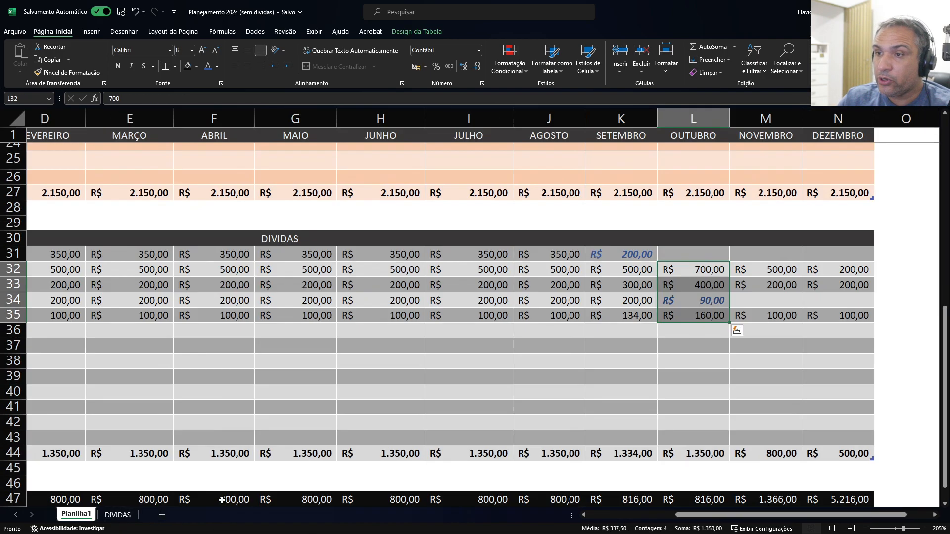
left_click(699, 122)
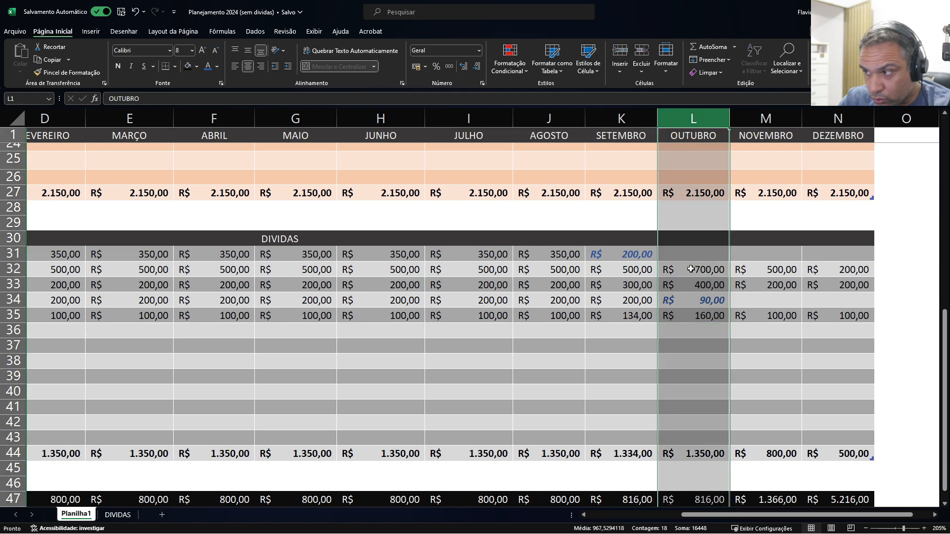
left_click(713, 297)
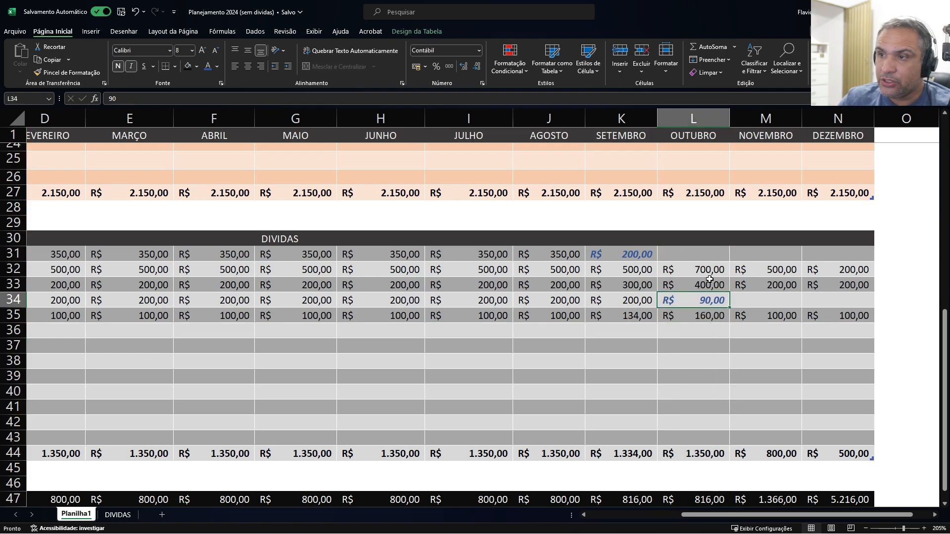
left_click_drag(782, 270, 823, 319)
left_click_drag(718, 269, 717, 315)
left_click_drag(794, 272, 829, 320)
Clear NUBANK's December payment on Planilha1 and check the Restante values on the DIVIDAS sheet.
left_click(832, 269)
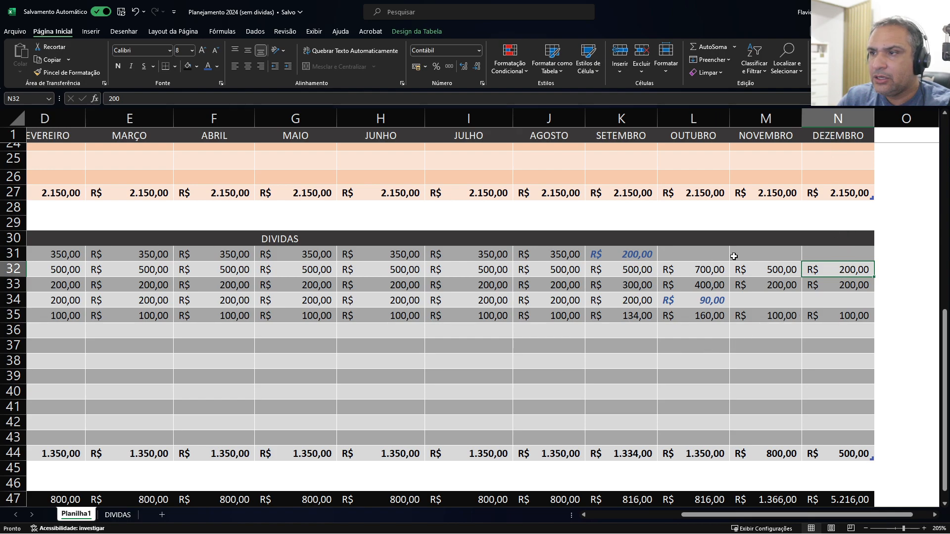
key("Delete")
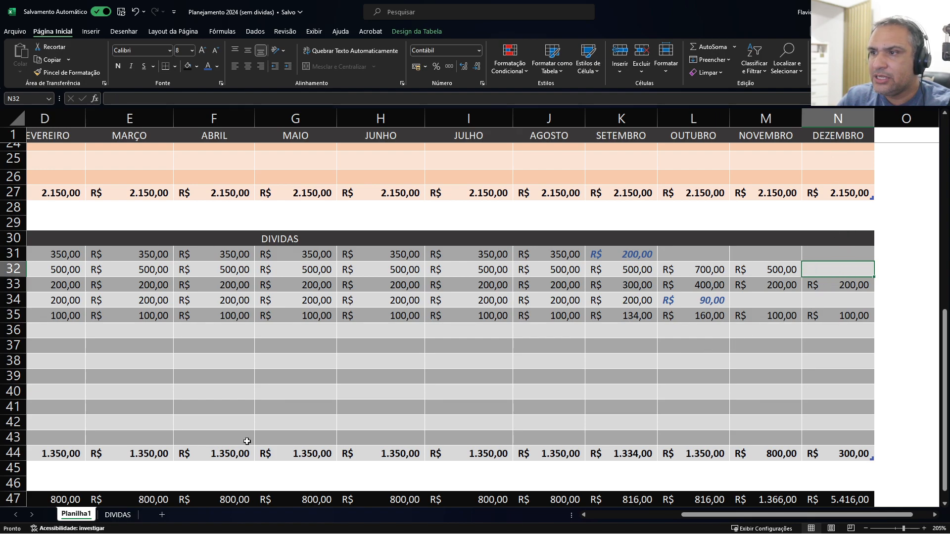
left_click(118, 515)
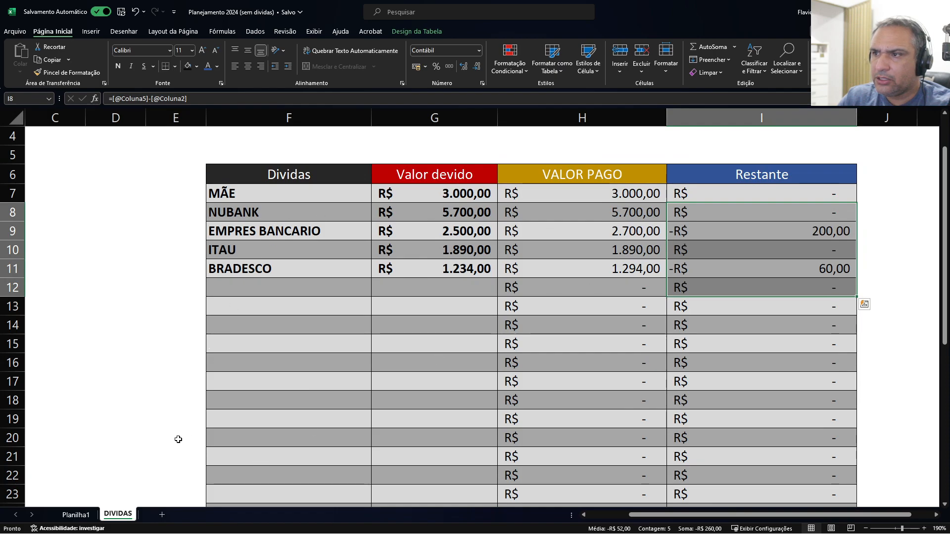
left_click(76, 515)
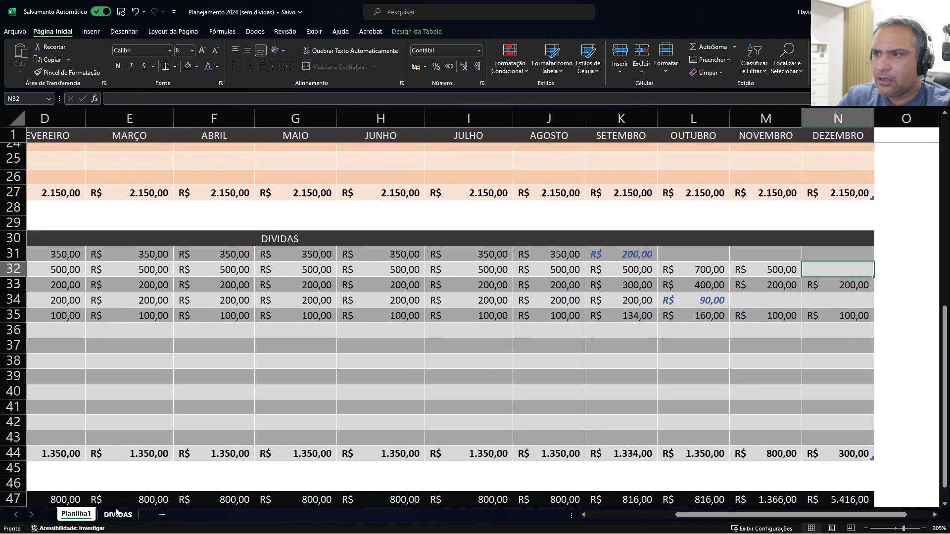
Clear EMPRES BANCARIO's December payment on Planilha1 and check the Restante values on the DIVIDAS sheet.
left_click(840, 288)
left_click(118, 515)
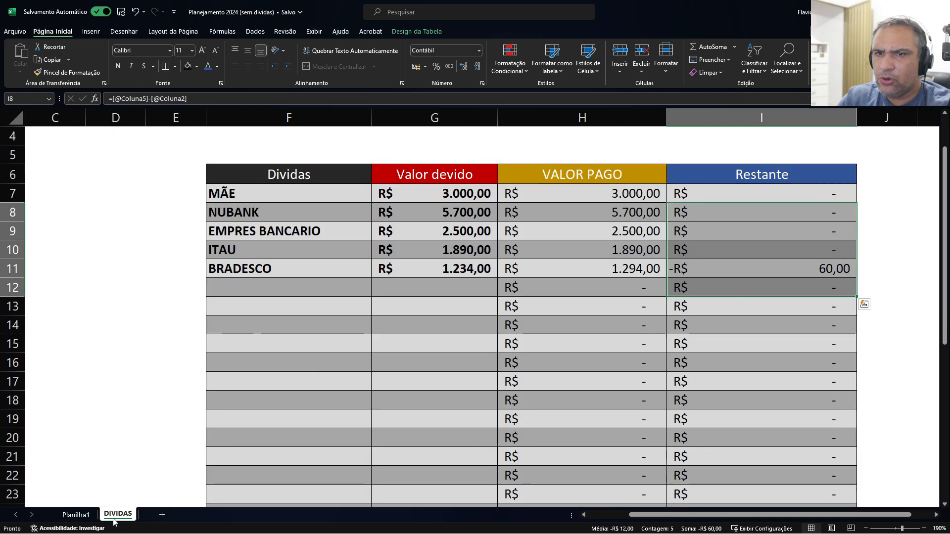
left_click(76, 515)
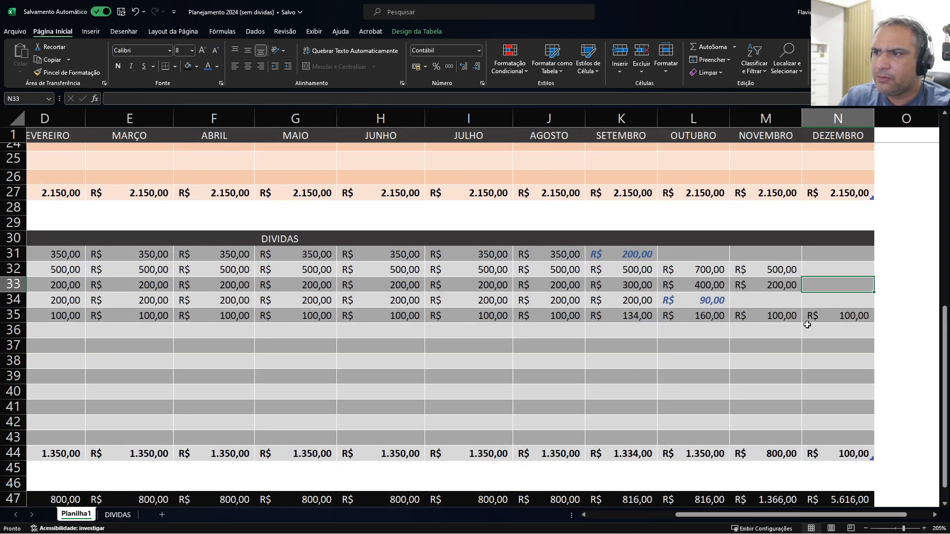
Try 40 as BRADESCO's December payment on Planilha1.
left_click(839, 316)
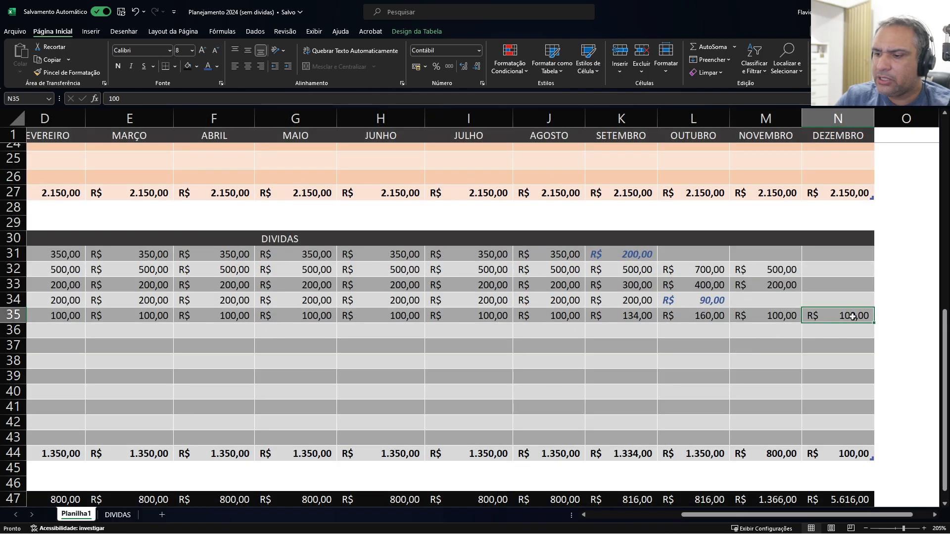
type("40")
key("Return")
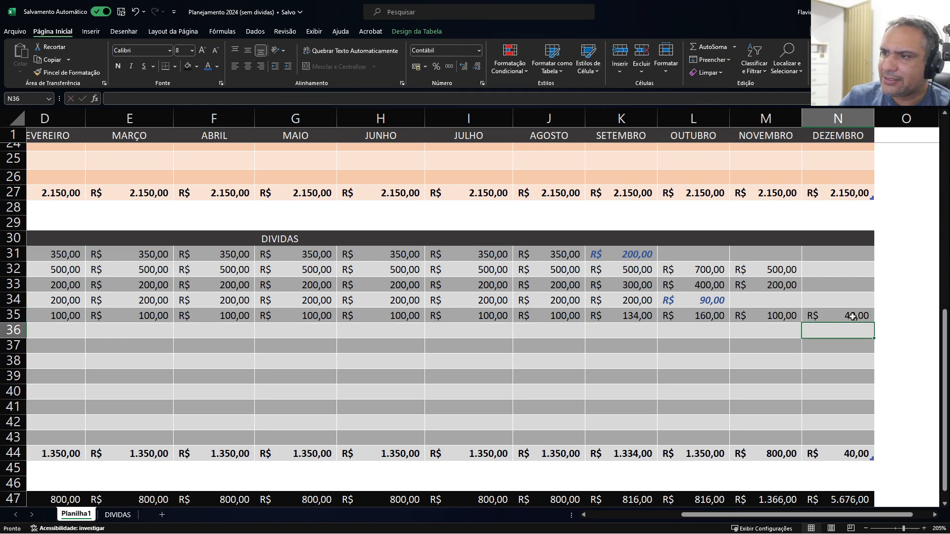
Clear BRADESCO's December payment and set its November payment to 140.
left_click(852, 316)
key("Delete")
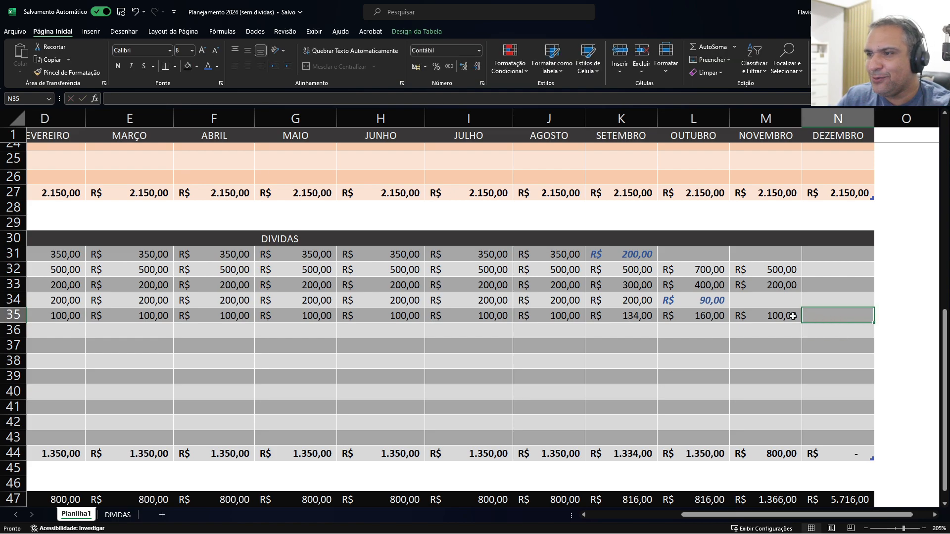
left_click(782, 317)
type("140")
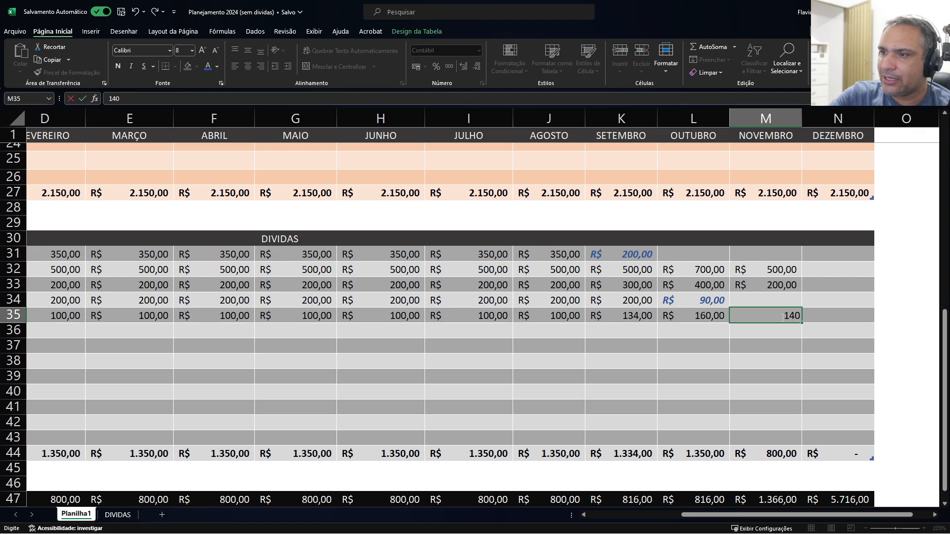
key("Return")
left_click(781, 317)
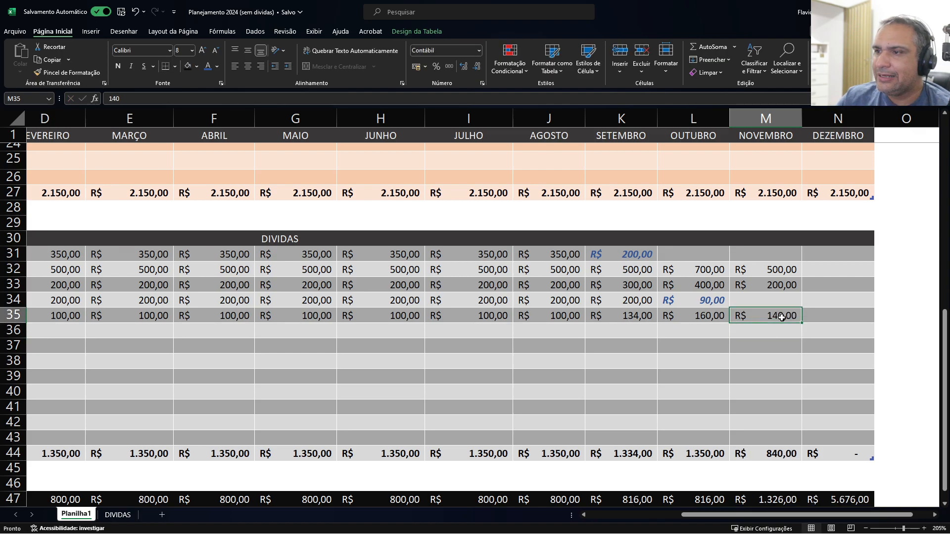
Copy the final-installment formatting from MÃE's September payment to the November debt payments in rows 32 to 35.
scroll(782, 317, "up", 4)
left_click(773, 118)
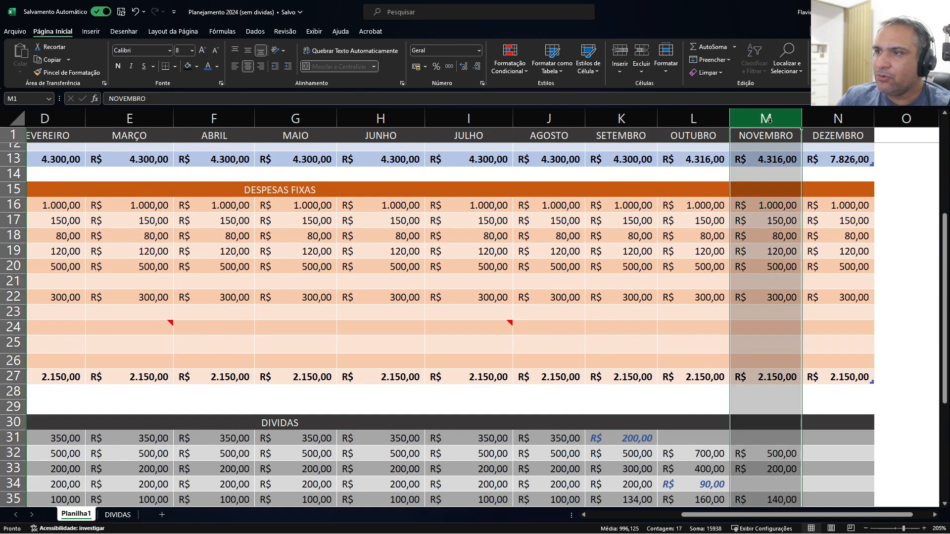
scroll(664, 426, "down", 3)
left_click(764, 352)
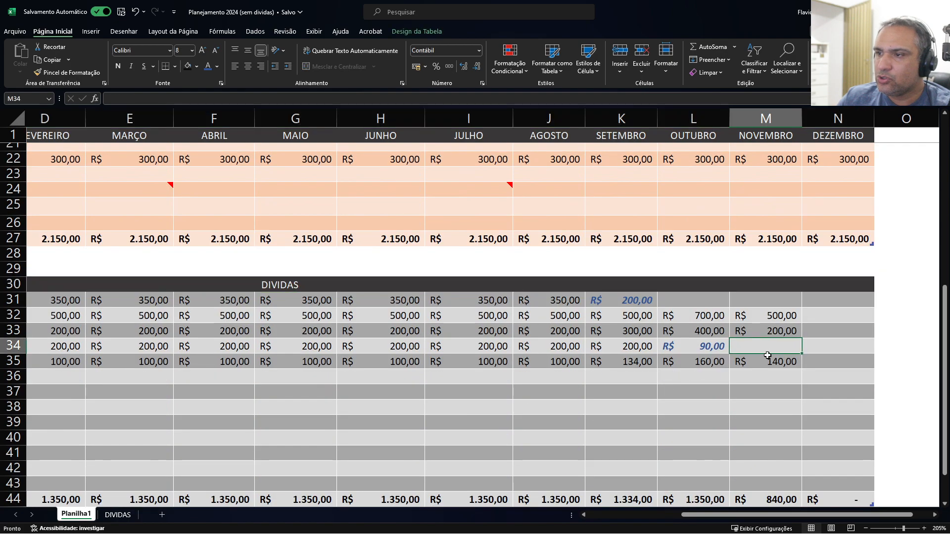
left_click(641, 303)
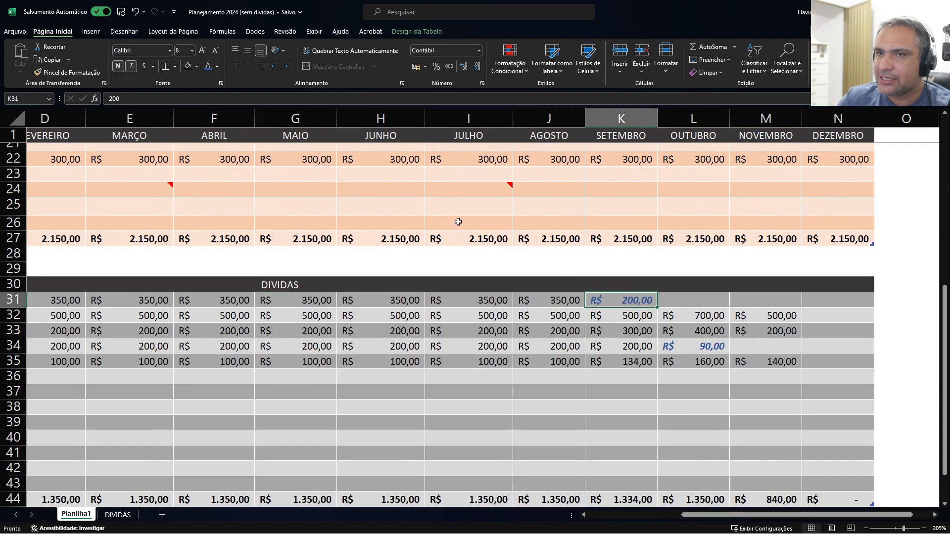
left_click(66, 72)
left_click(779, 321)
left_click_drag(779, 322, 780, 361)
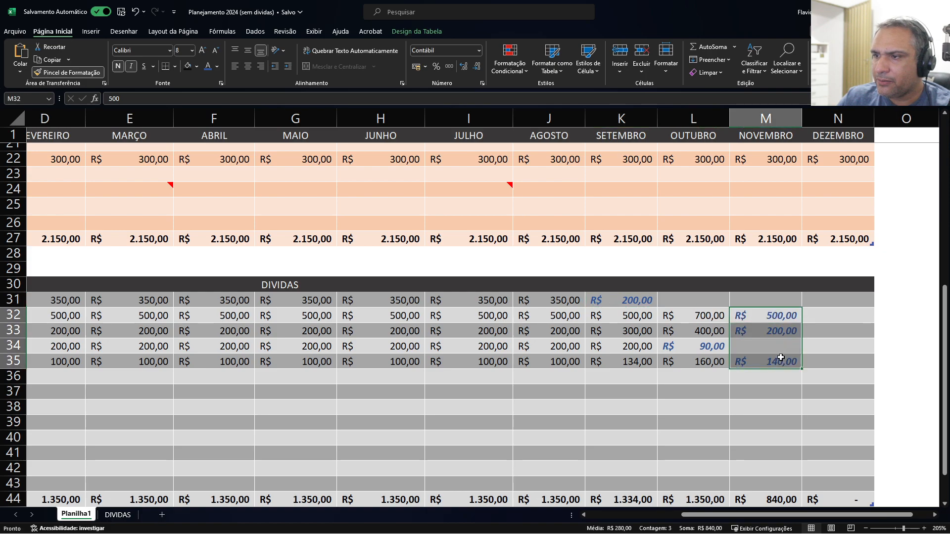
left_click(735, 415)
scroll(770, 197, "up", 1)
scroll(770, 182, "down", 2)
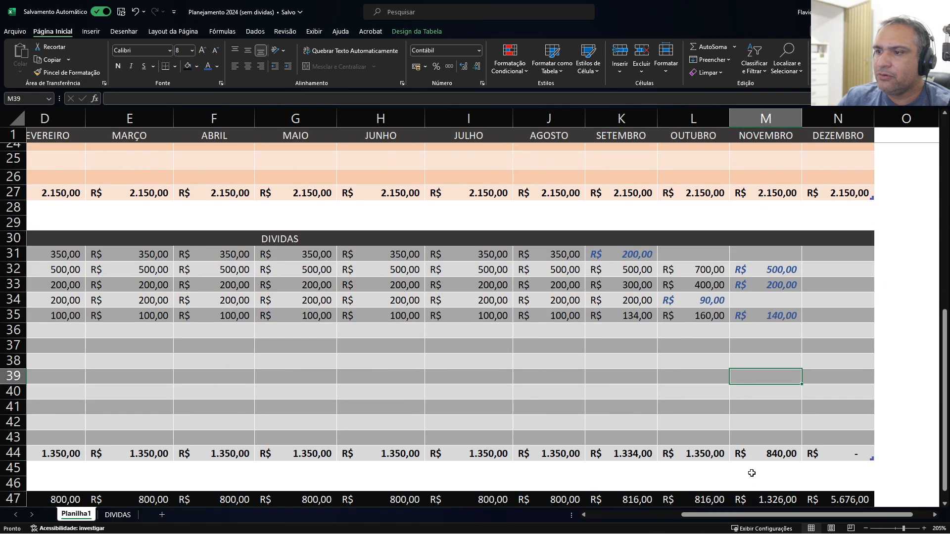
Check the VALOR PAGO and Restante values of all debts on the DIVIDAS sheet.
left_click_drag(774, 515, 91, 524)
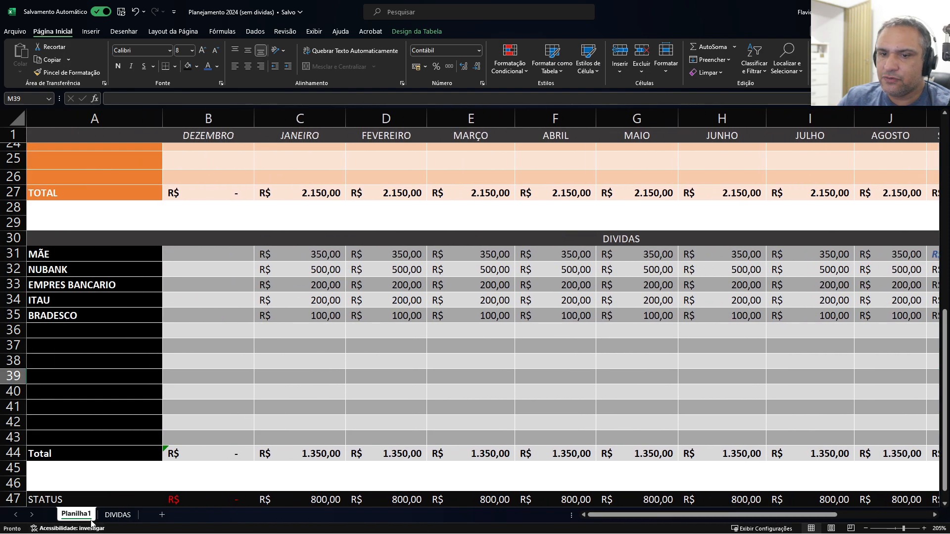
left_click(118, 515)
left_click(652, 289)
scroll(625, 210, "down", 1)
scroll(625, 210, "down", 1)
scroll(625, 208, "up", 1)
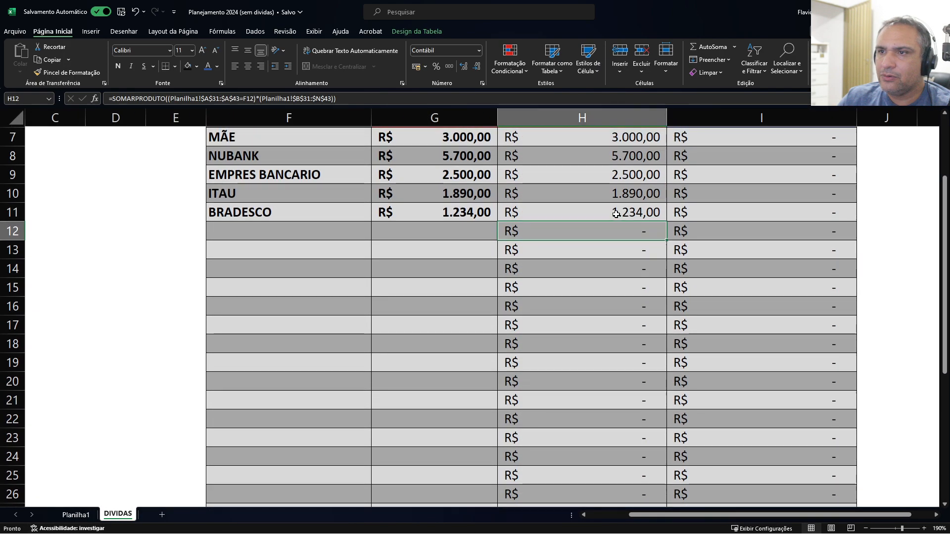
Examine MÃE's monthly payments and the September debt payments on Planilha1.
left_click(92, 517)
left_click(548, 357)
left_click_drag(632, 516, 699, 517)
left_click(208, 254)
left_click_drag(292, 251, 341, 251)
left_click(423, 255)
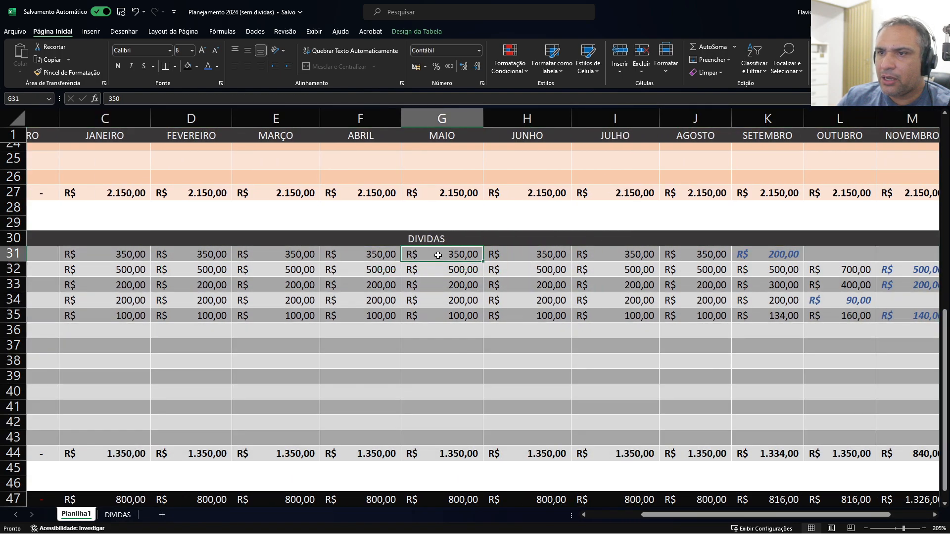
left_click(530, 264)
left_click(604, 263)
left_click_drag(742, 254, 759, 452)
left_click(757, 317)
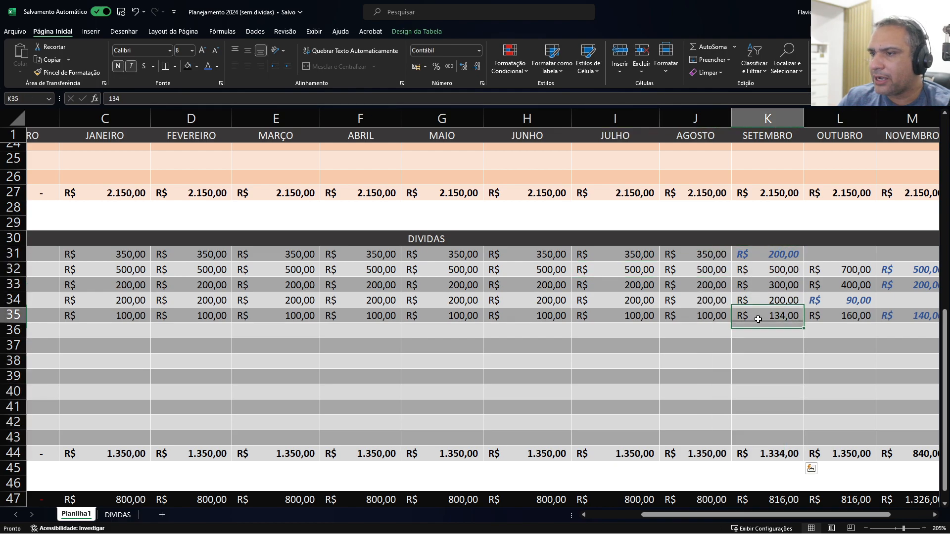
Examine January's debt payments and their total, plus the STATUS values from January to April.
scroll(615, 420, "down", 2)
left_click_drag(689, 515, 638, 516)
scroll(314, 335, "up", 2)
scroll(314, 334, "up", 2)
scroll(314, 335, "down", 2)
left_click_drag(316, 259, 305, 321)
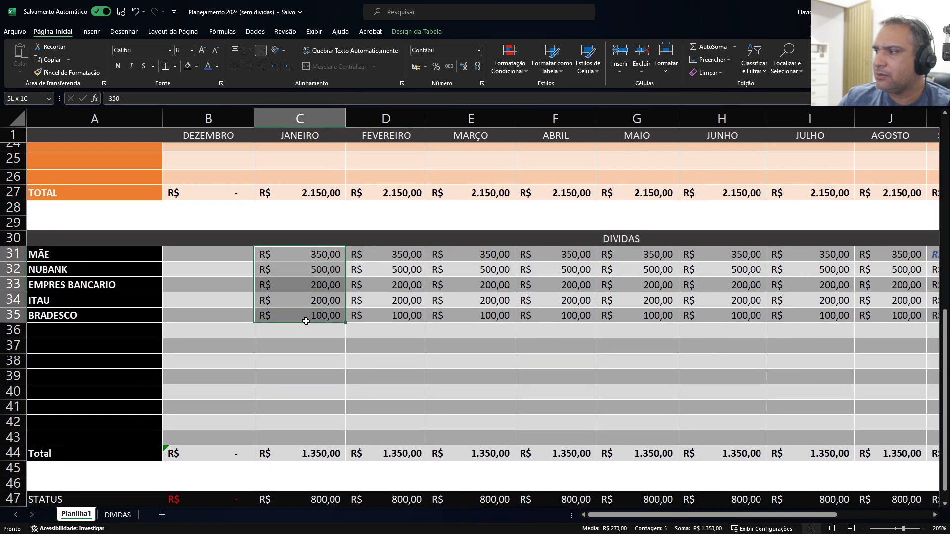
left_click(322, 453)
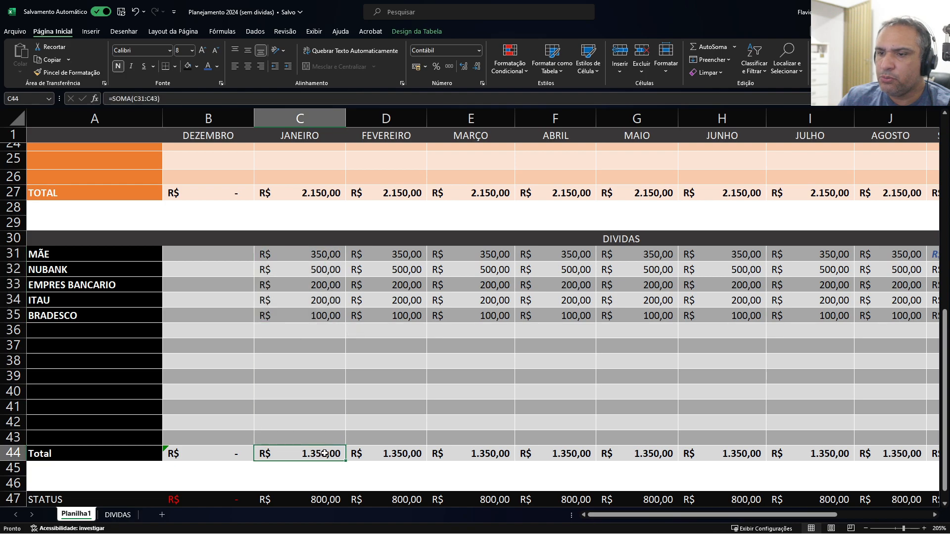
scroll(322, 453, "down", 2)
left_click(327, 410)
left_click(401, 410)
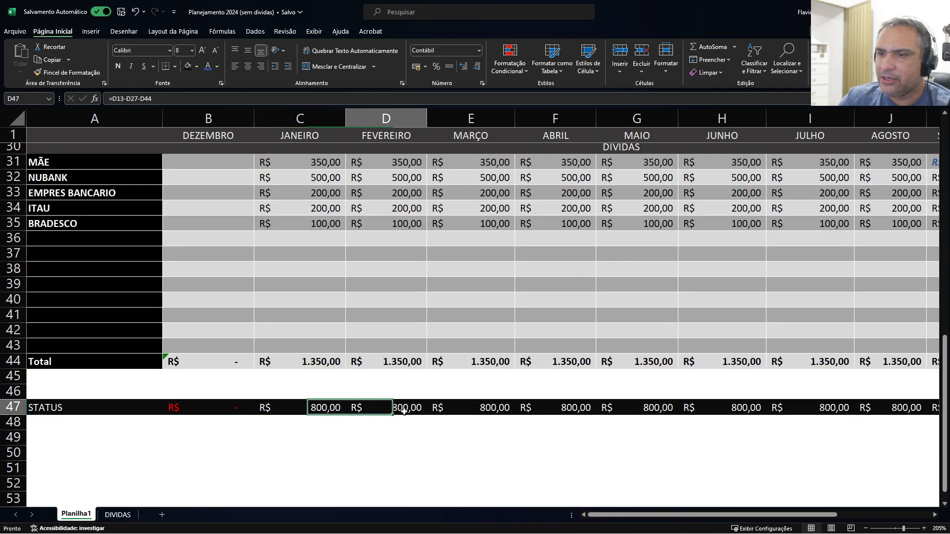
left_click(497, 409)
key("Right")
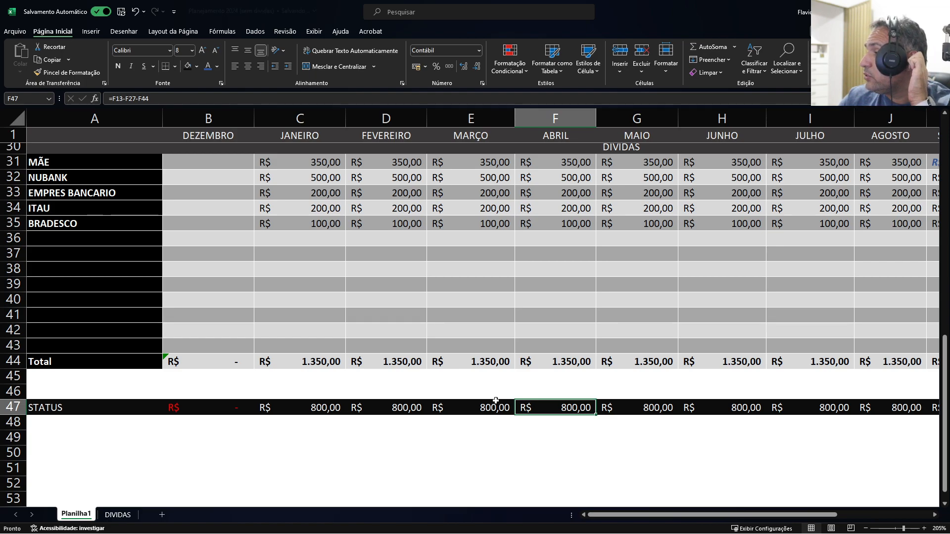
Review the RECEITAS, DESPESAS FIXAS and DIVIDAS sections across the year, including the monthly STATUS row.
left_click_drag(678, 518, 772, 518)
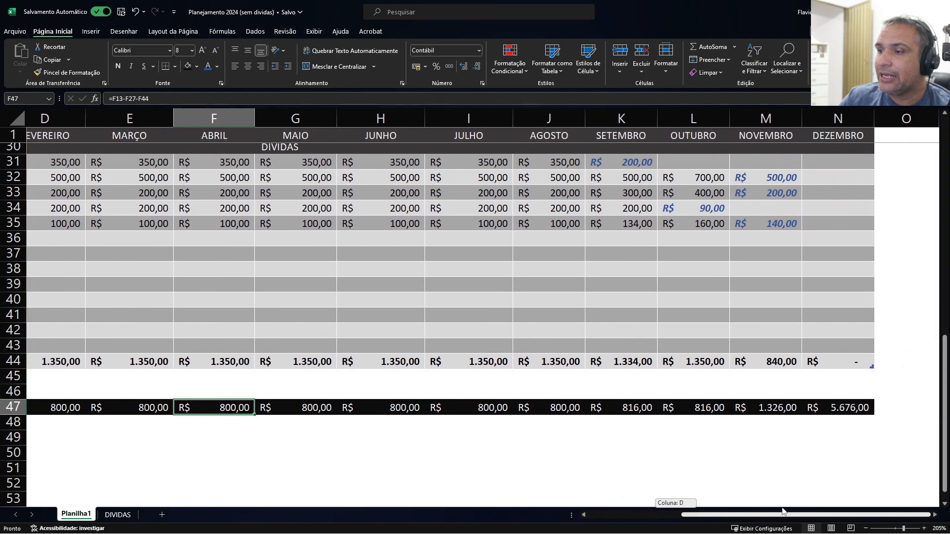
scroll(690, 390, "up", 3)
scroll(691, 392, "up", 3)
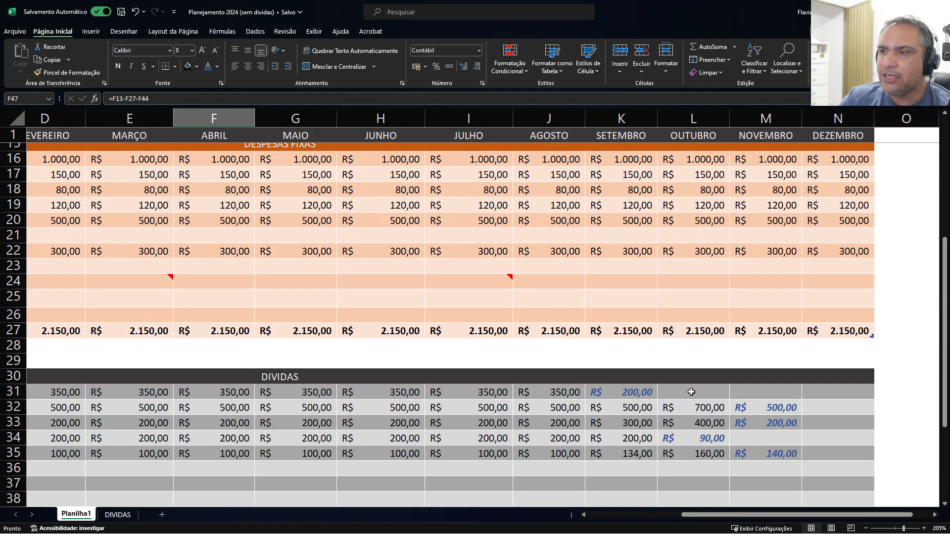
scroll(691, 392, "up", 4)
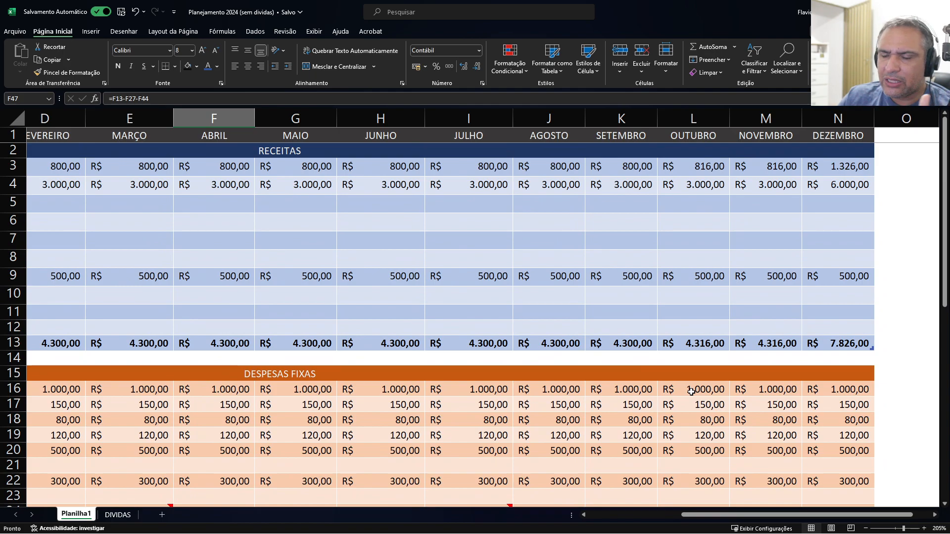
scroll(691, 392, "down", 3)
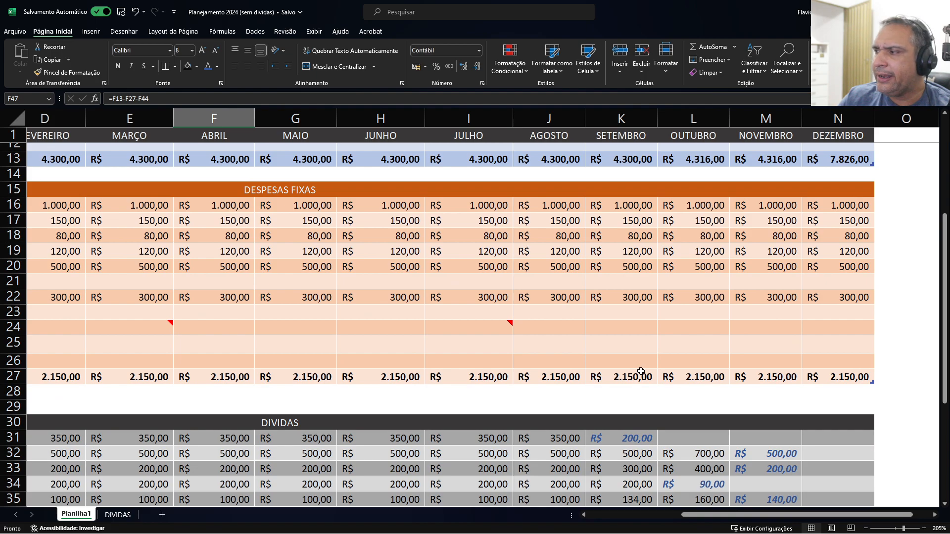
left_click_drag(700, 516, 589, 517)
scroll(312, 428, "down", 5)
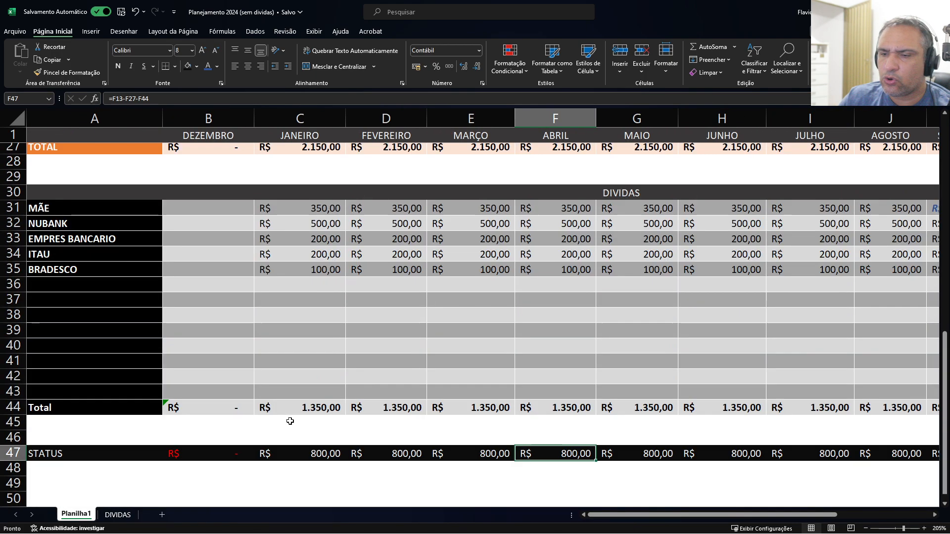
scroll(292, 422, "up", 1)
scroll(294, 421, "up", 5)
scroll(349, 379, "down", 7)
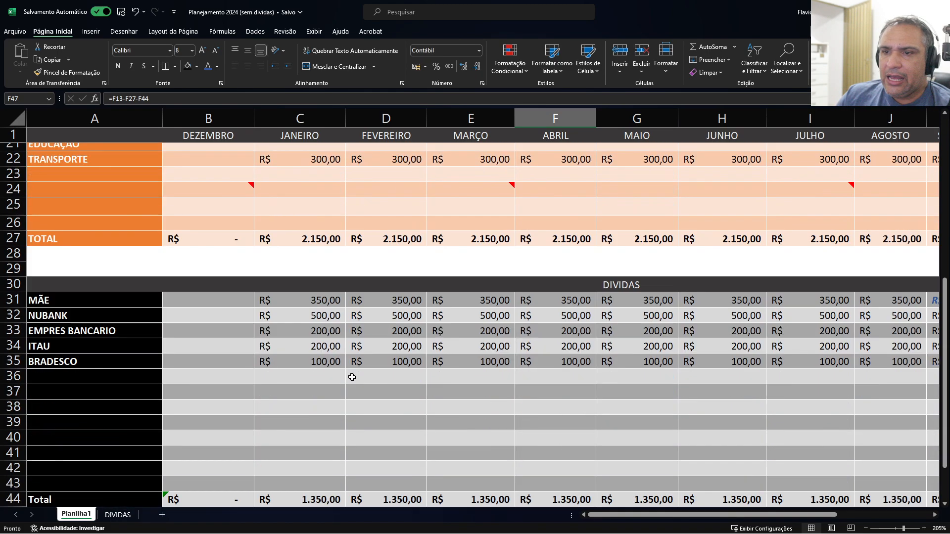
left_click_drag(312, 407, 712, 410)
left_click_drag(695, 515, 676, 515)
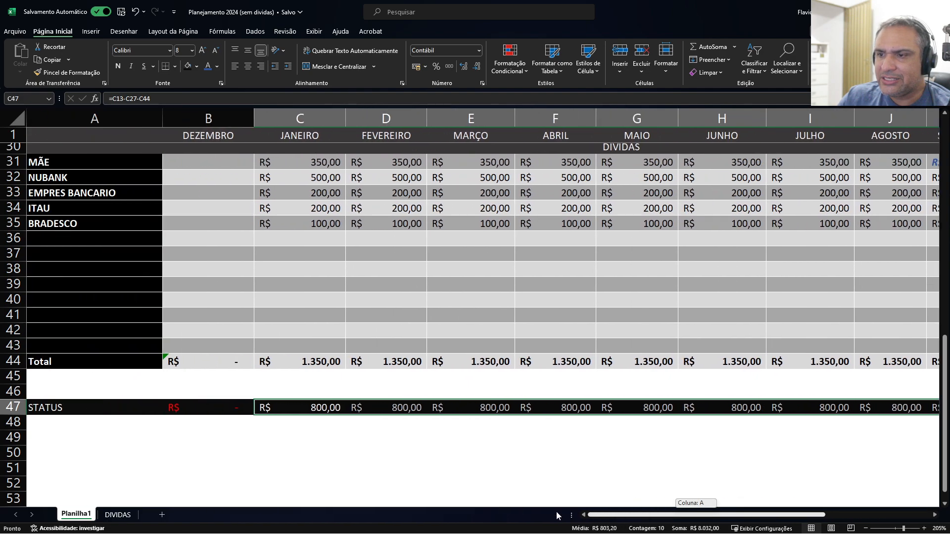
Add a REMEDIO entry to the fixed expenses in row 23, below TRANSPORTE.
left_click(379, 300)
scroll(379, 300, "up", 7)
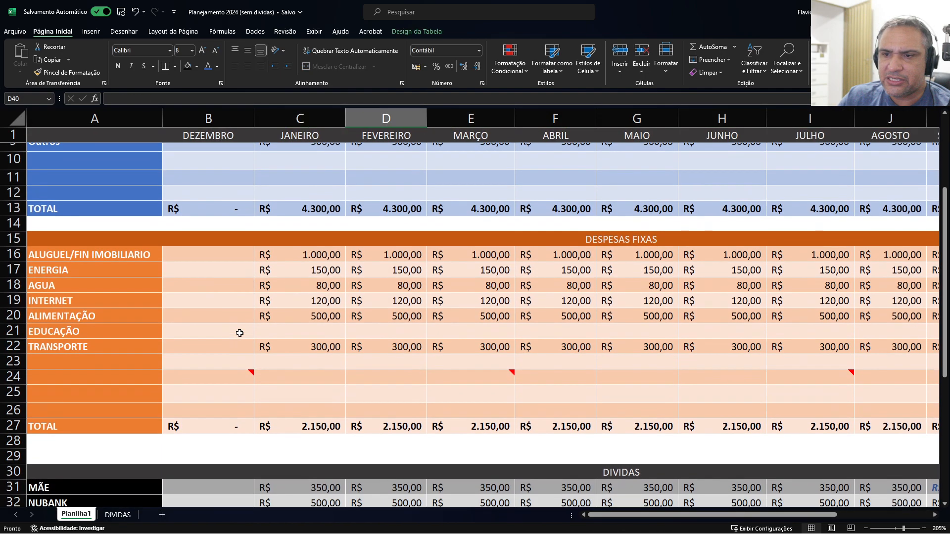
left_click(403, 307)
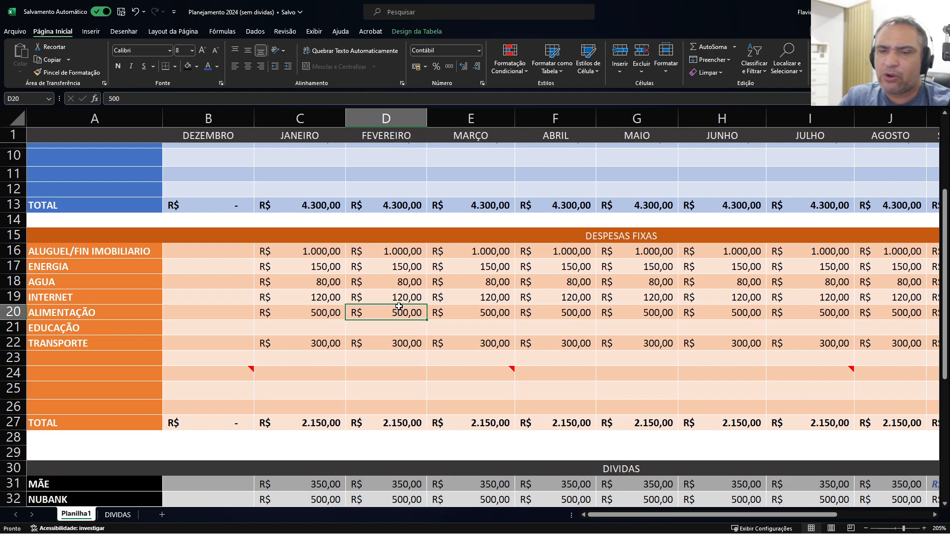
left_click(135, 358)
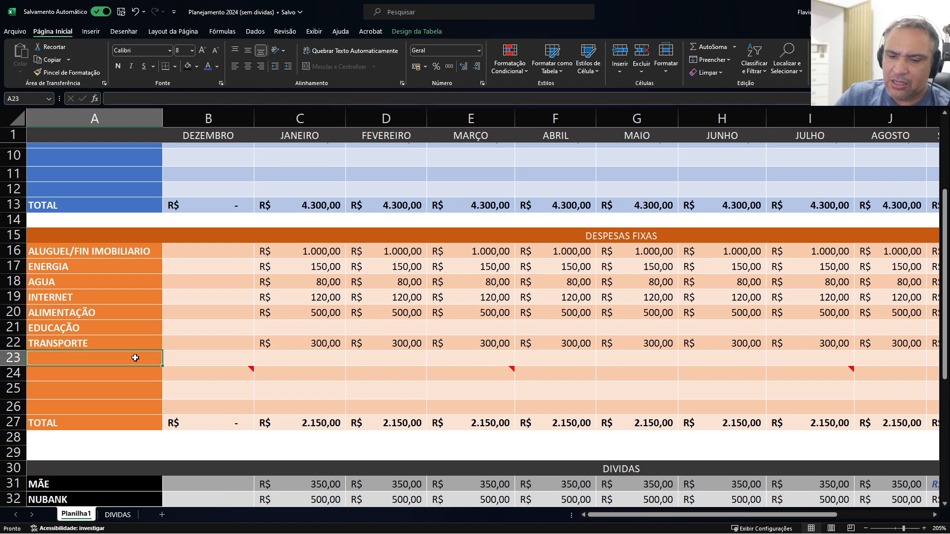
type("mE")
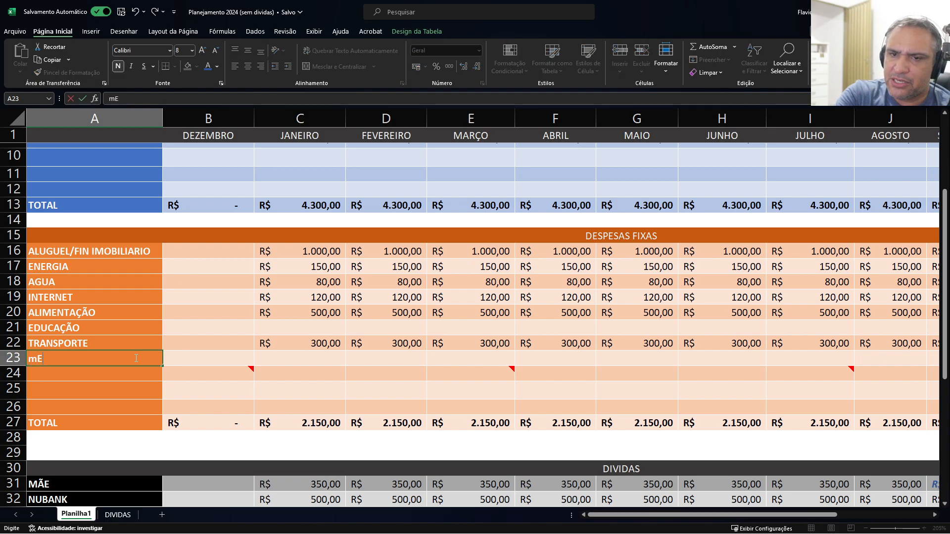
type("REME")
key("Tab")
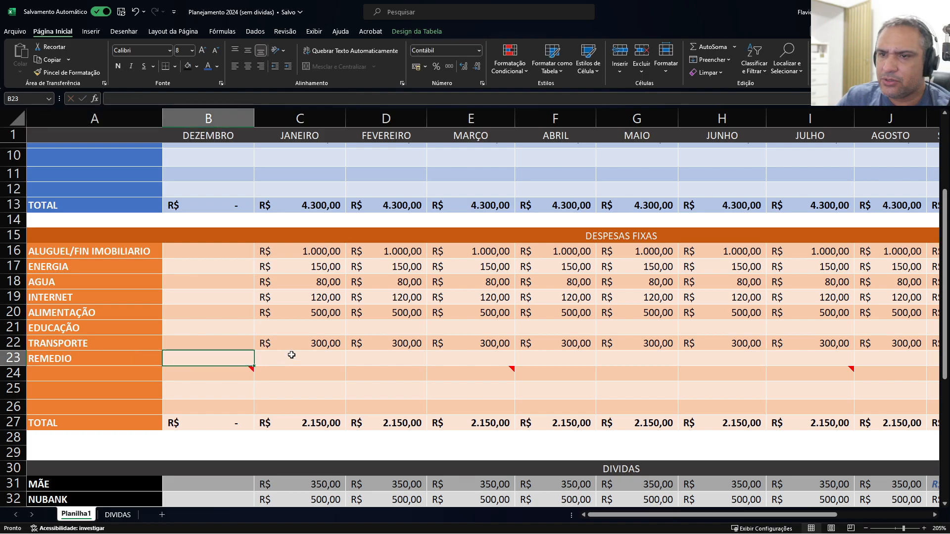
Set REMEDIO's January expense to 77 and check January's STATUS value.
left_click(290, 356)
scroll(287, 358, "down", 4)
scroll(286, 360, "up", 3)
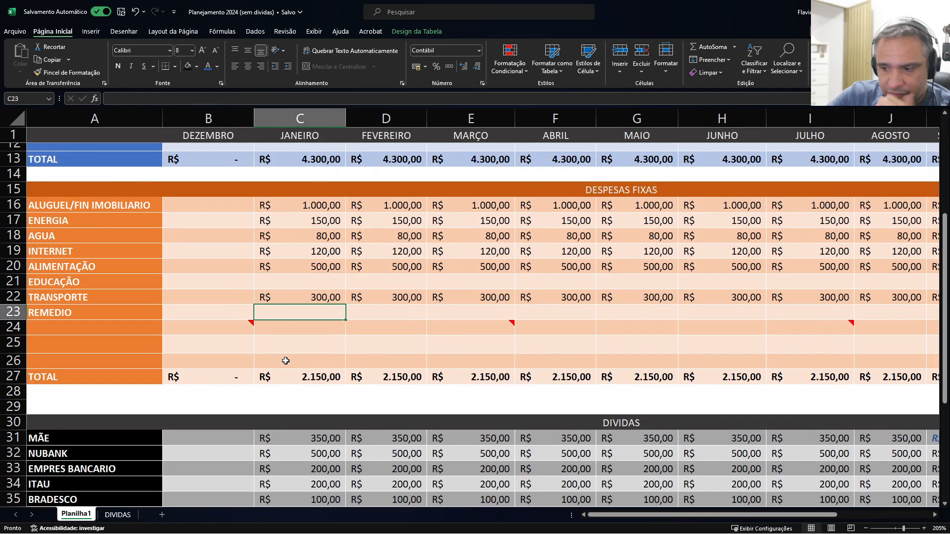
type("77")
key("Return")
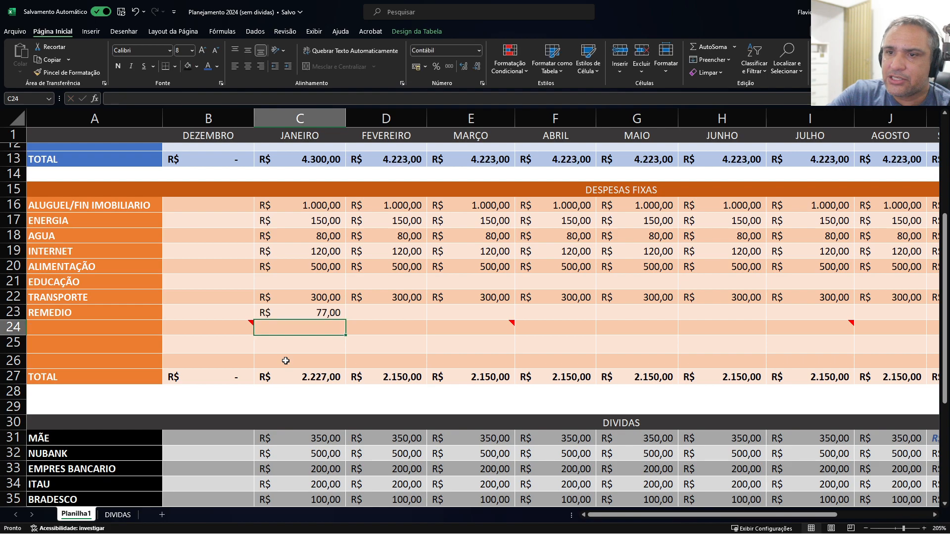
scroll(287, 361, "down", 5)
left_click(333, 453)
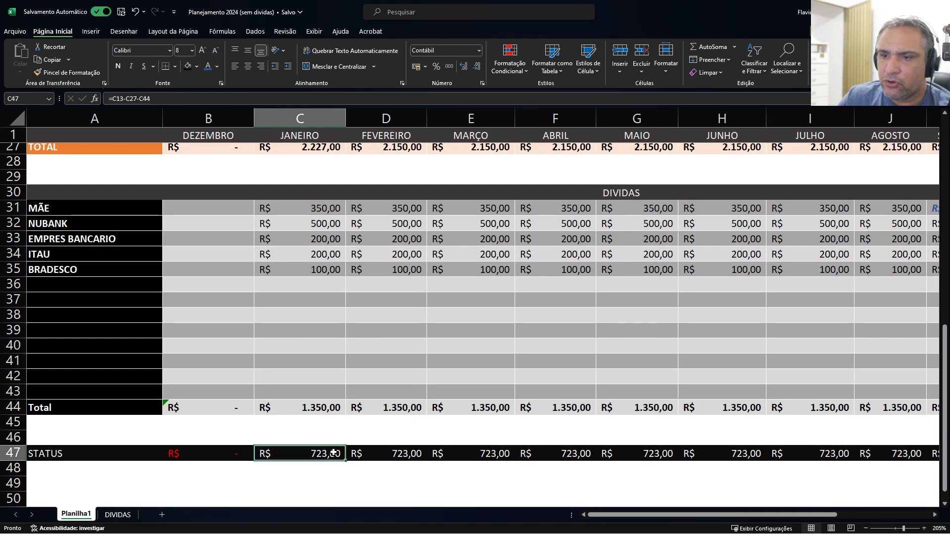
Set March's ALIMENTAÇÃO expense to 700 and check the monthly STATUS values.
scroll(414, 337, "up", 7)
scroll(414, 336, "down", 2)
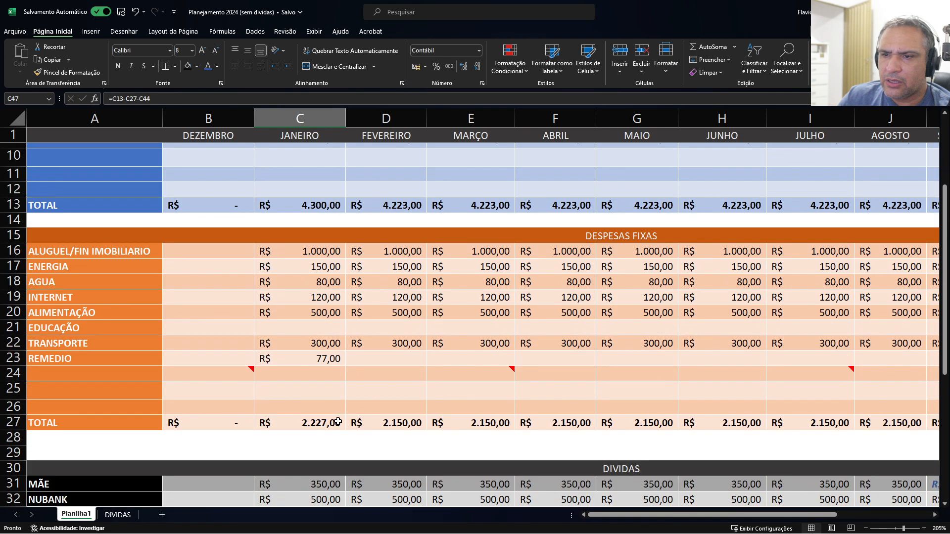
left_click(414, 319)
left_click(467, 322)
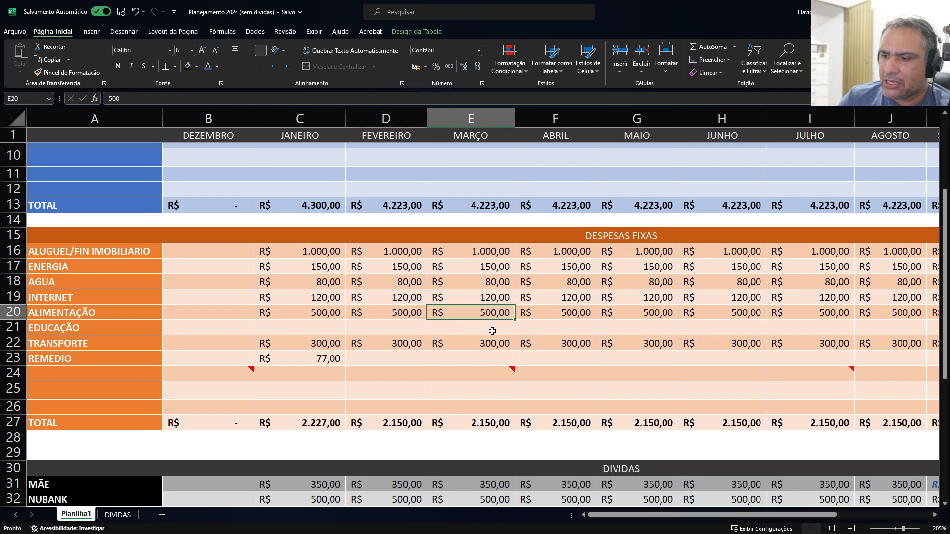
type("700")
key("Return")
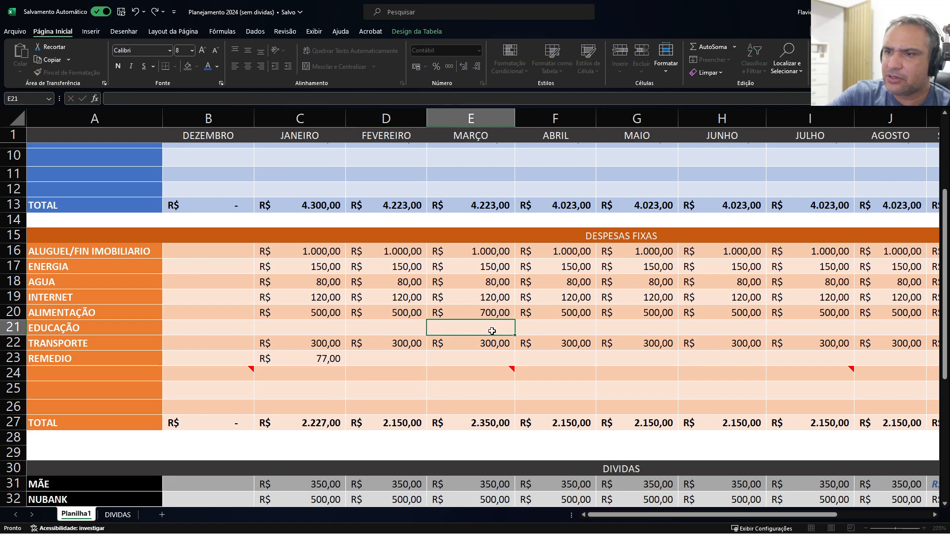
scroll(492, 331, "down", 8)
Set May's TRANSPORTE expense to 500 and check the monthly STATUS values.
scroll(493, 361, "up", 7)
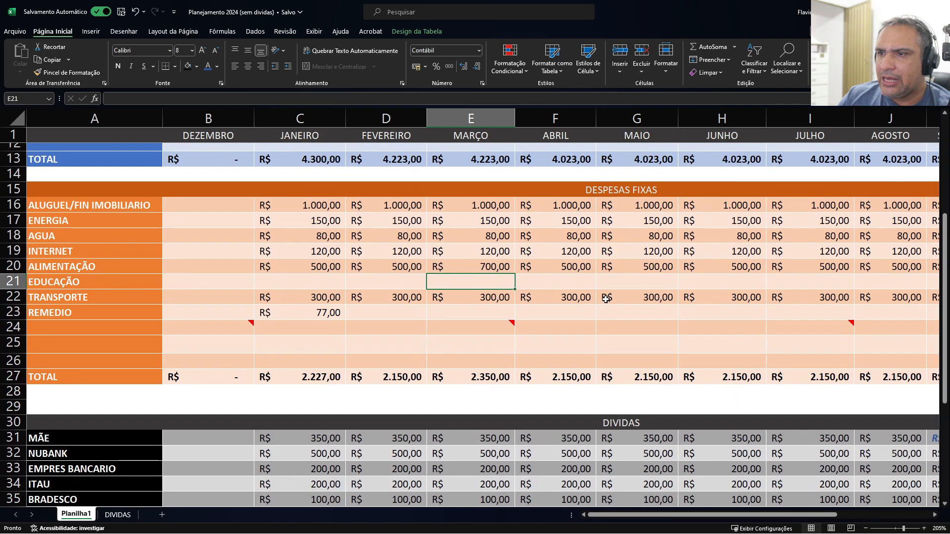
left_click(592, 296)
left_click(650, 296)
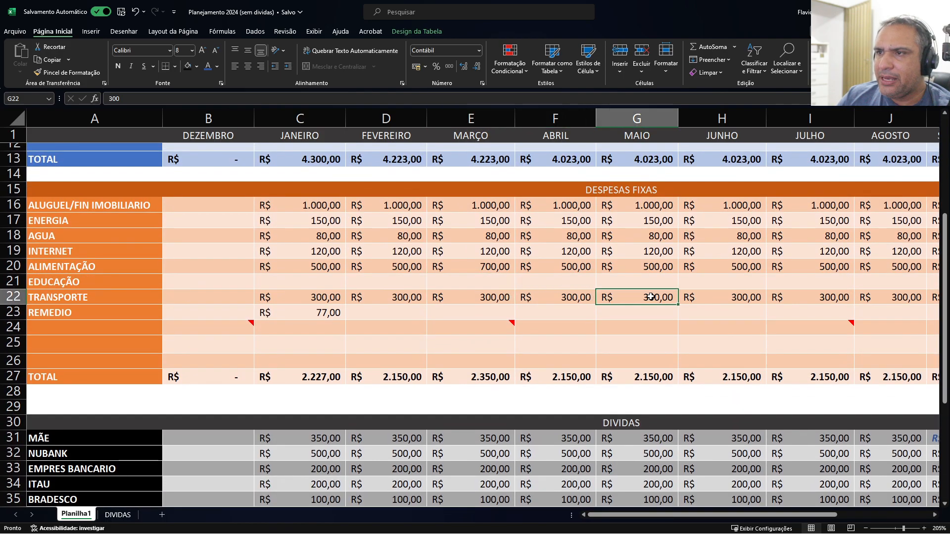
type("500")
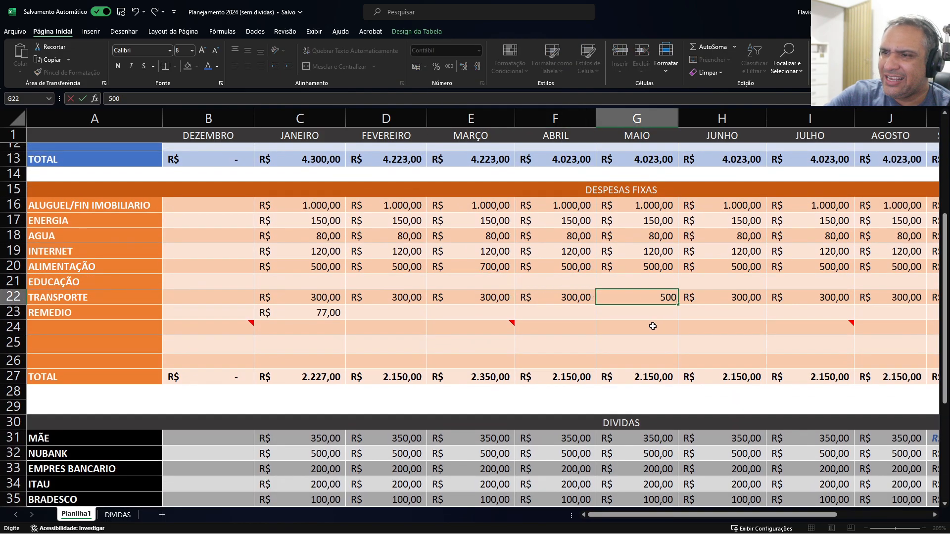
key("Return")
scroll(651, 327, "down", 5)
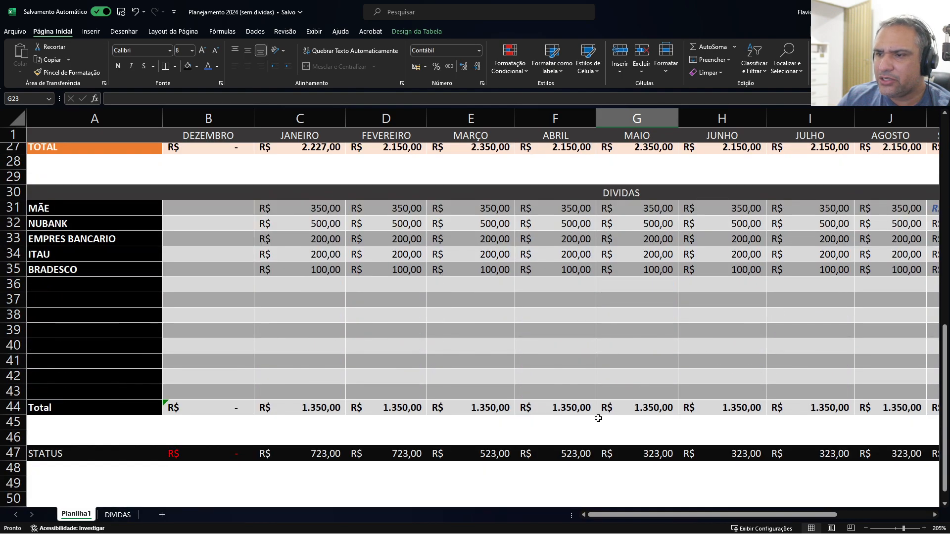
Add a LAZER entry to the fixed expenses in row 24, below REMEDIO.
scroll(604, 445, "up", 4)
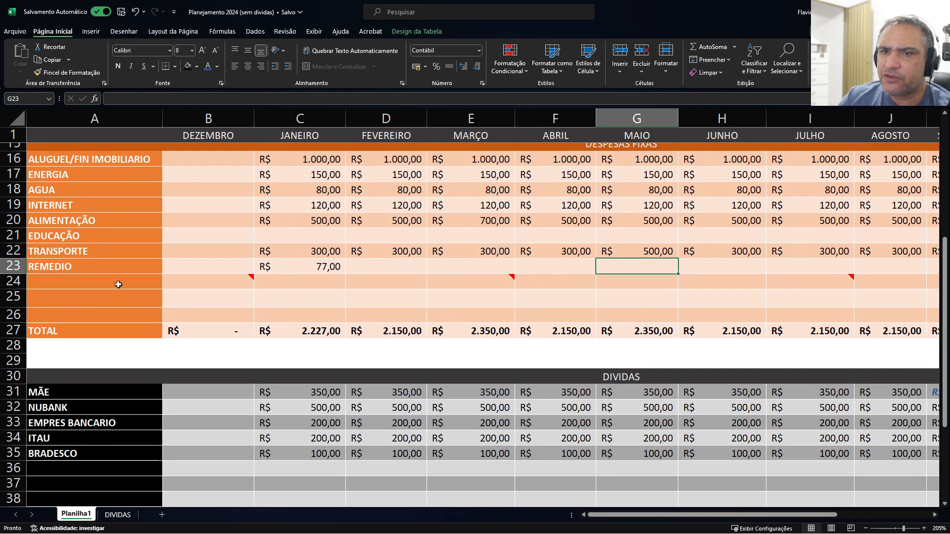
left_click(119, 284)
type("LAZER")
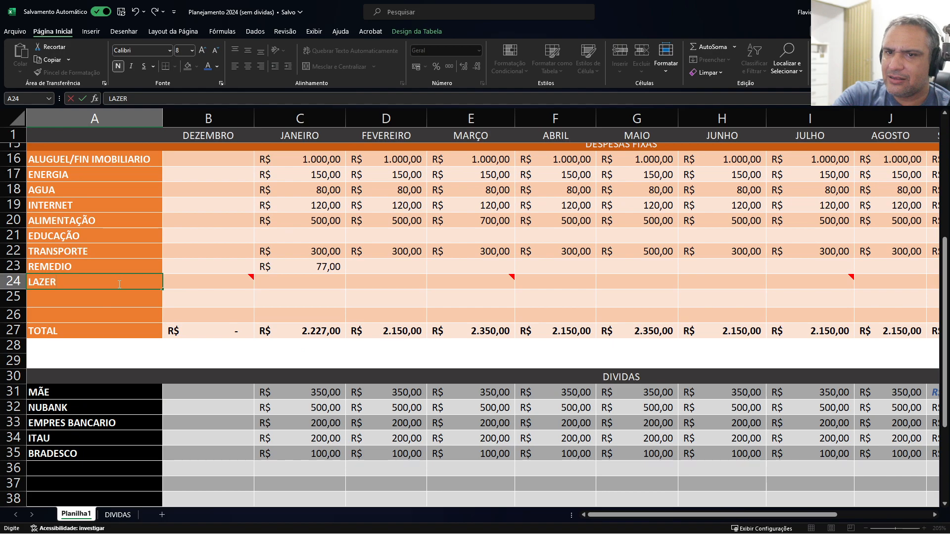
double_click(358, 251)
key("Escape")
left_click_drag(600, 515, 567, 509)
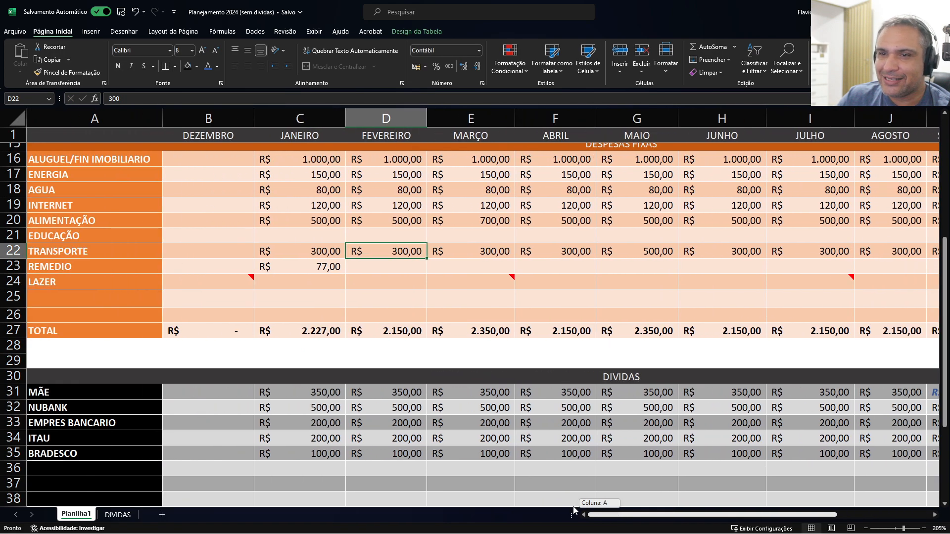
Set LAZER's May expense to 100 and check its effect on the STATUS row.
left_click(638, 282)
left_click(694, 283)
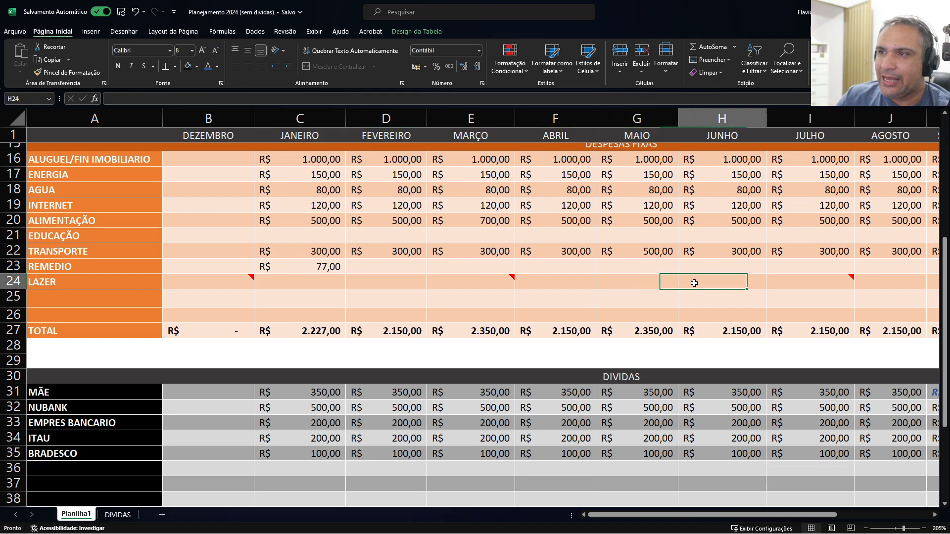
left_click(640, 280)
scroll(642, 286, "down", 4)
scroll(642, 287, "up", 4)
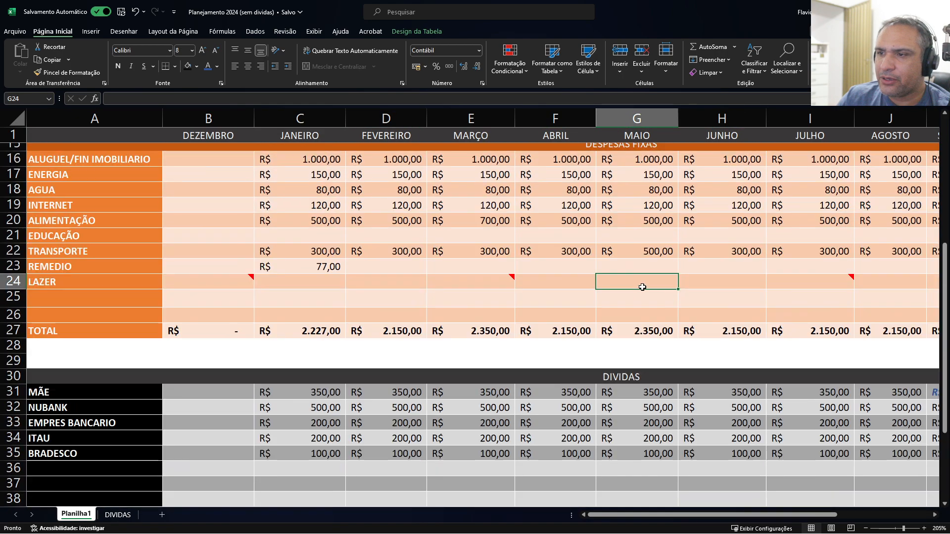
scroll(642, 286, "up", 1)
type("100")
key("Return")
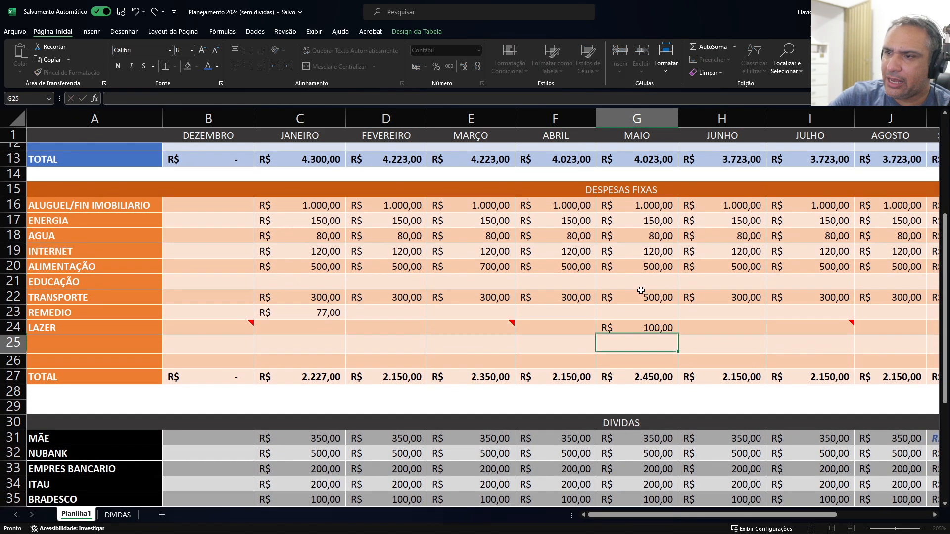
scroll(642, 307, "down", 6)
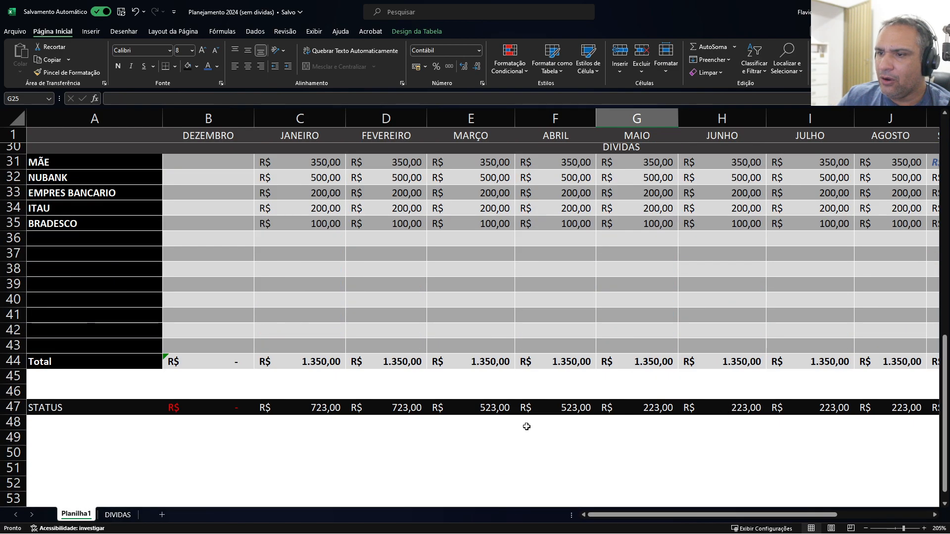
Go through the LAZER row's monthly cells from May to October.
scroll(569, 414, "up", 4)
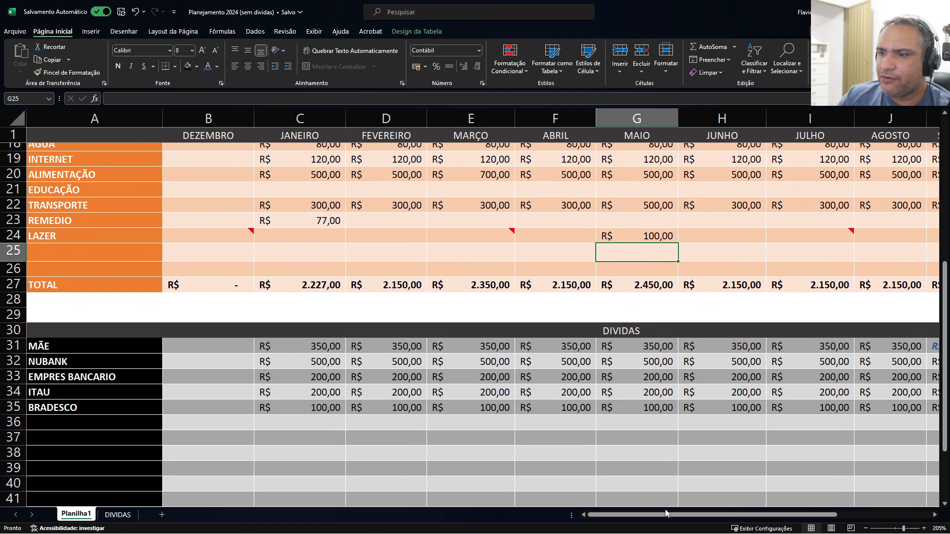
left_click_drag(666, 513, 731, 515)
left_click(515, 228)
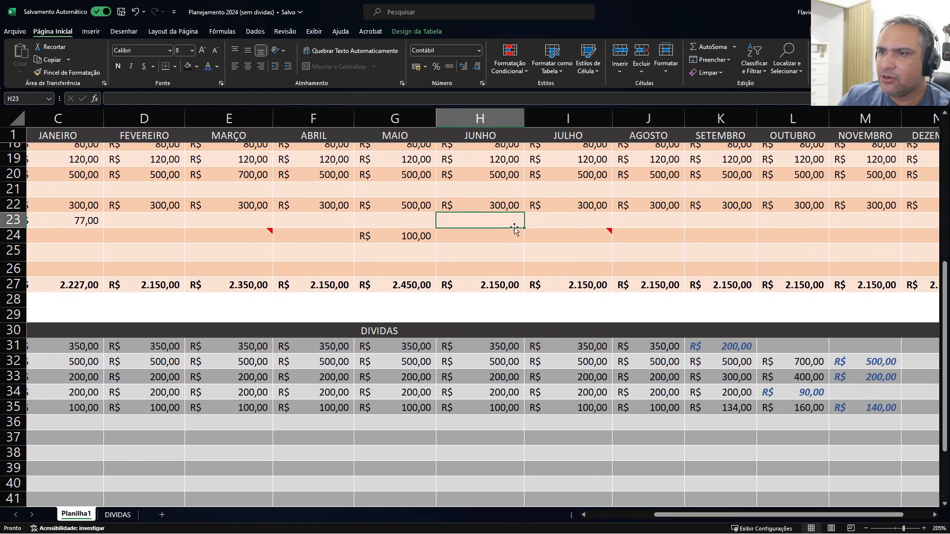
left_click(411, 237)
left_click(484, 236)
left_click(555, 241)
left_click(690, 238)
left_click(589, 236)
left_click(737, 252)
left_click(811, 237)
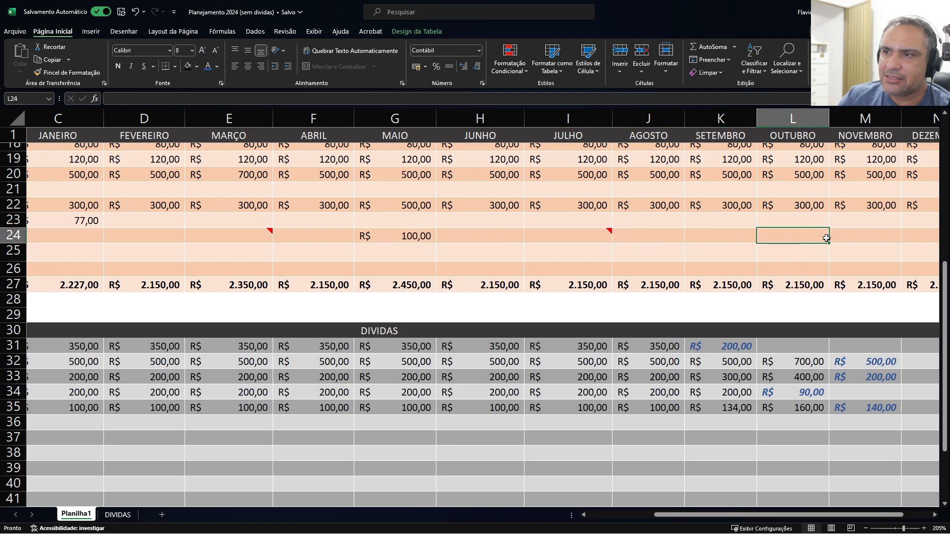
scroll(725, 516, "right", 1)
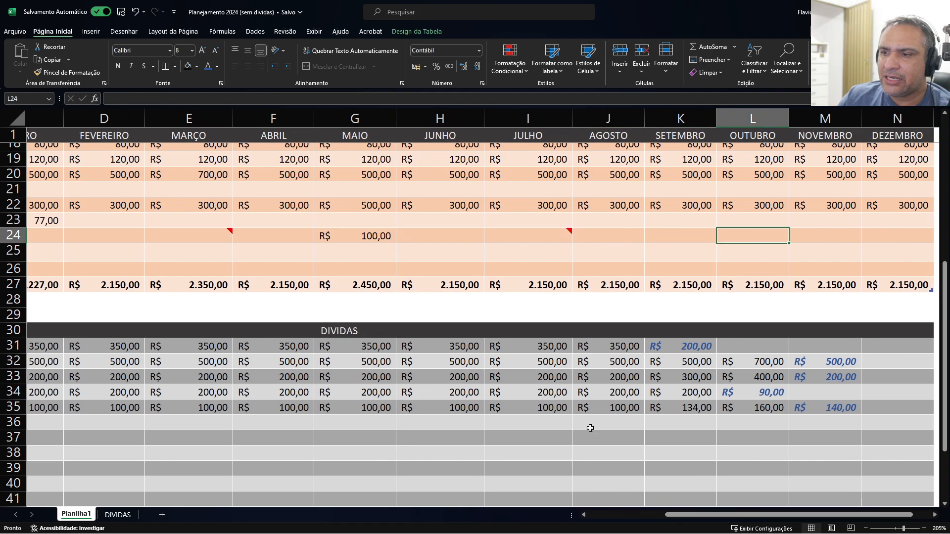
Check the STATUS values for July, October and November, and review the income and fixed expense sections above.
scroll(589, 428, "down", 3)
left_click(567, 454)
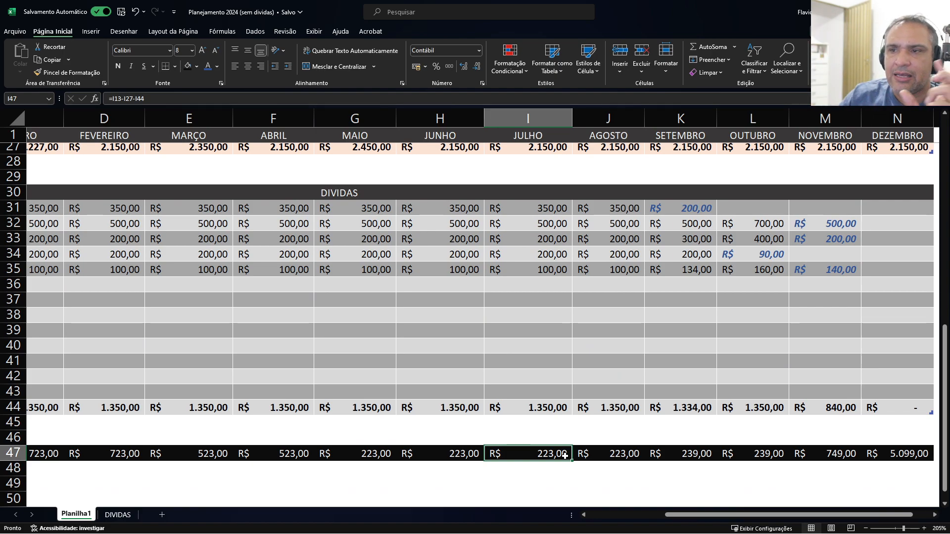
left_click_drag(688, 515, 706, 515)
left_click(758, 454)
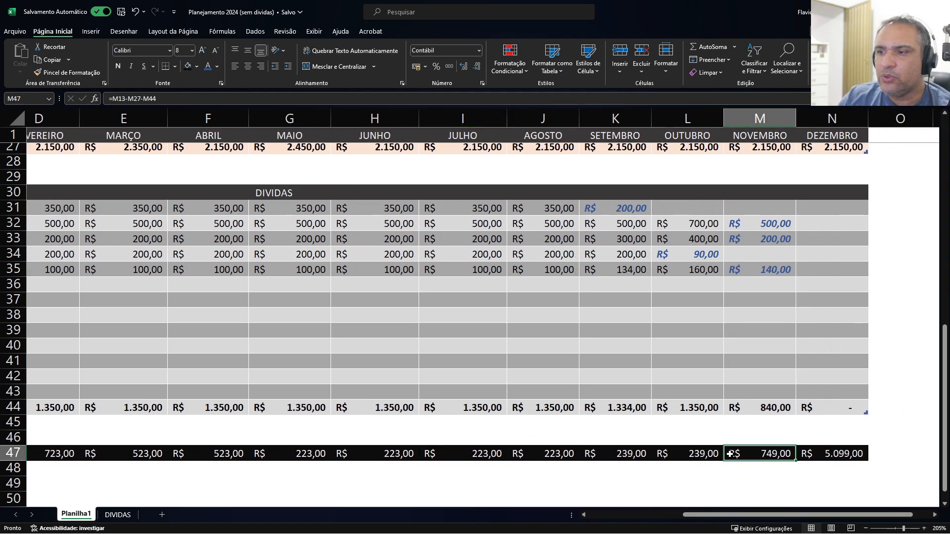
left_click(705, 454)
scroll(701, 454, "up", 6)
scroll(698, 453, "up", 3)
scroll(645, 428, "down", 7)
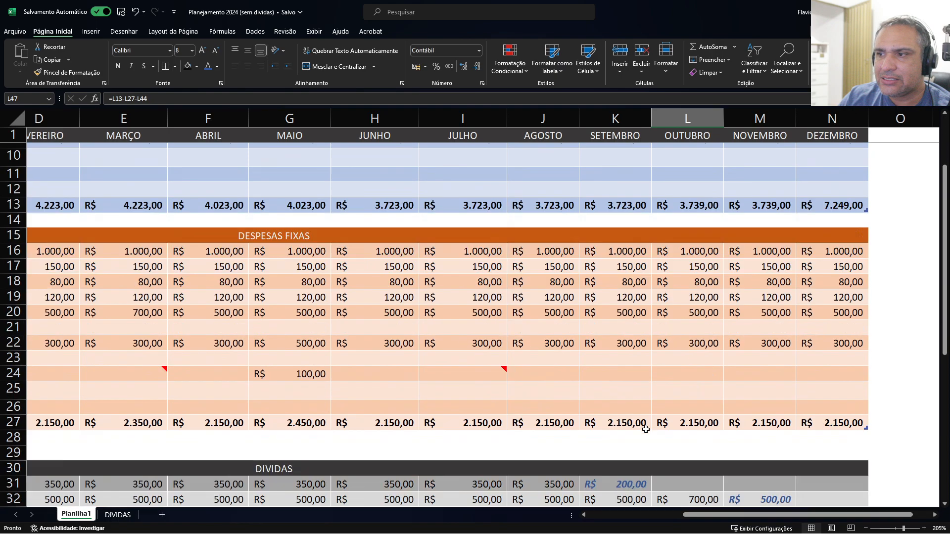
scroll(646, 429, "up", 1)
scroll(646, 429, "up", 3)
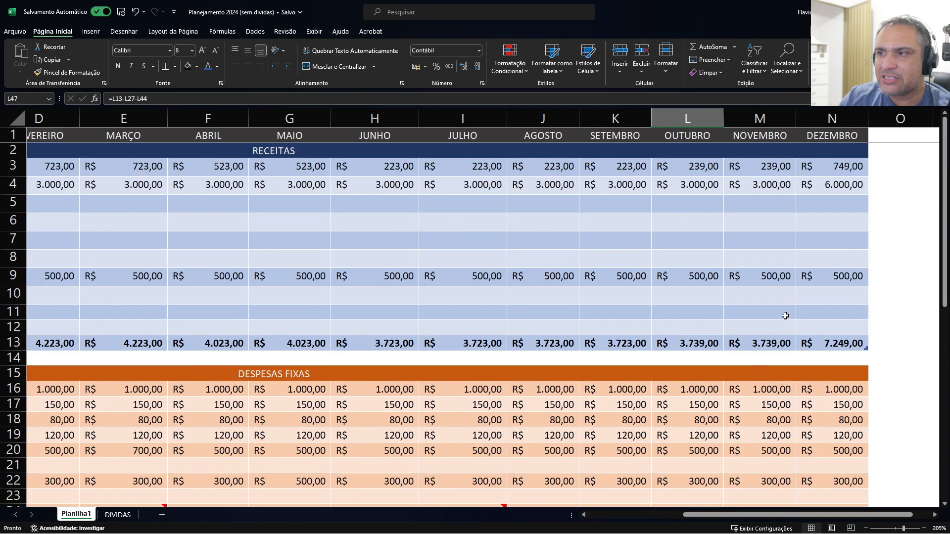
Compare the row 4 income for November and December, and examine December's column in the DIVIDAS section.
left_click(840, 134)
scroll(806, 273, "down", 4)
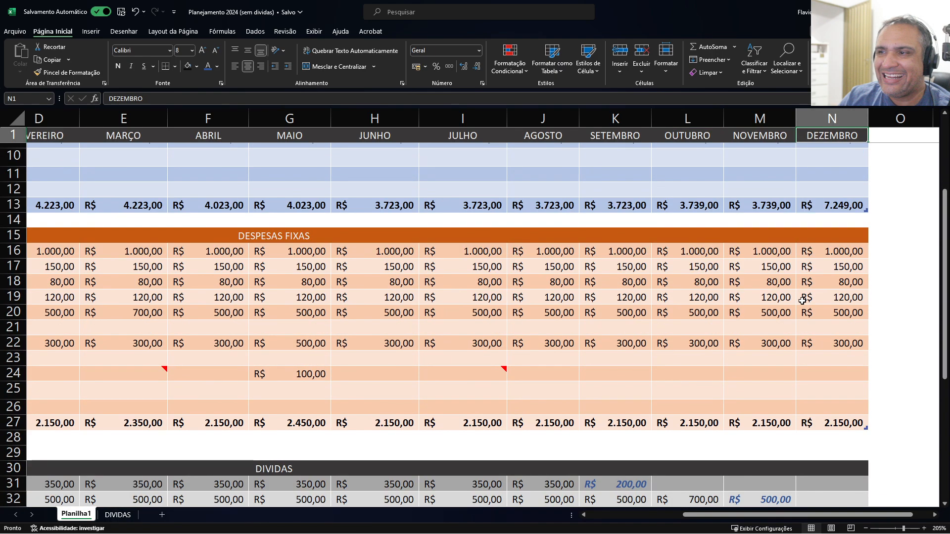
scroll(802, 301, "up", 4)
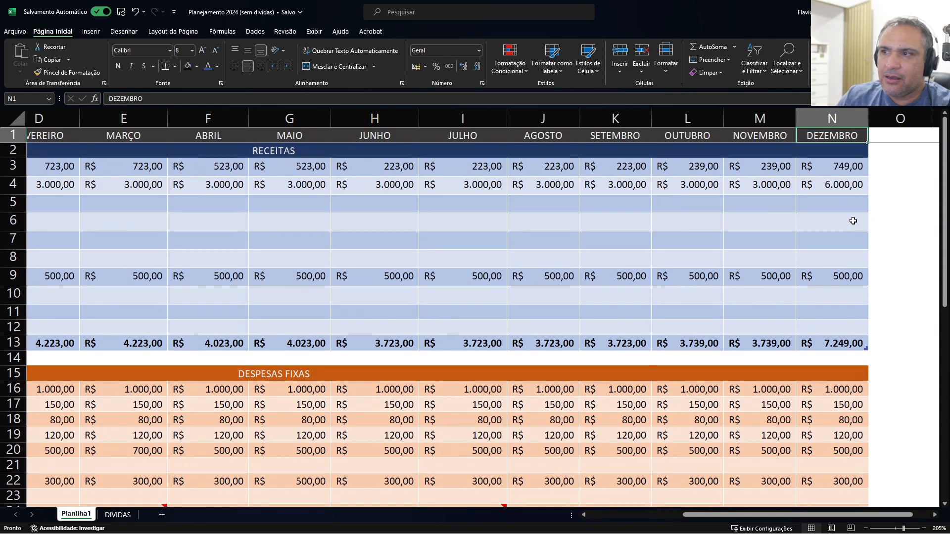
left_click(847, 187)
left_click(776, 185)
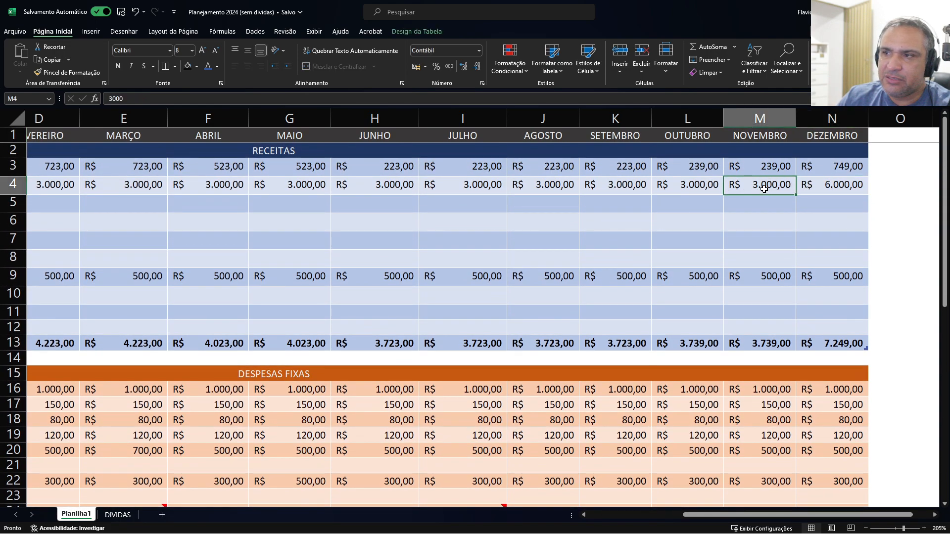
left_click(830, 192)
scroll(812, 276, "down", 9)
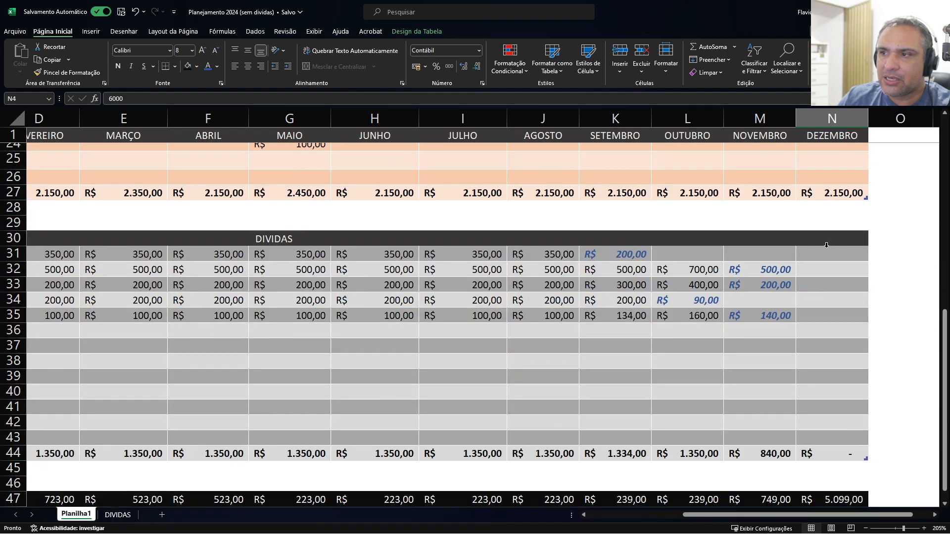
left_click(826, 245)
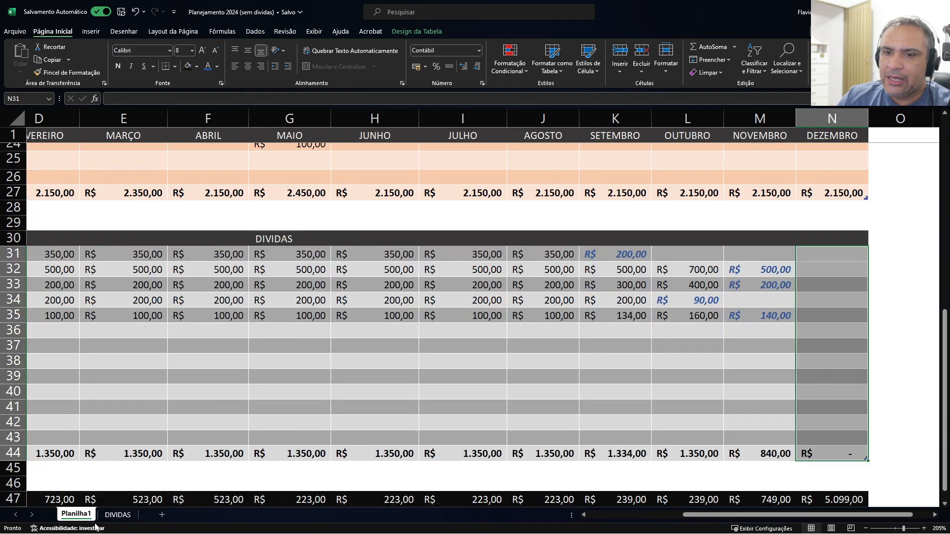
On the DIVIDAS sheet, total the table's whole VALOR PAGO column in cell H4 with a SOMA formula.
left_click(111, 515)
scroll(456, 390, "down", 5)
scroll(456, 390, "up", 6)
scroll(456, 388, "down", 1)
scroll(456, 388, "up", 2)
left_click(572, 195)
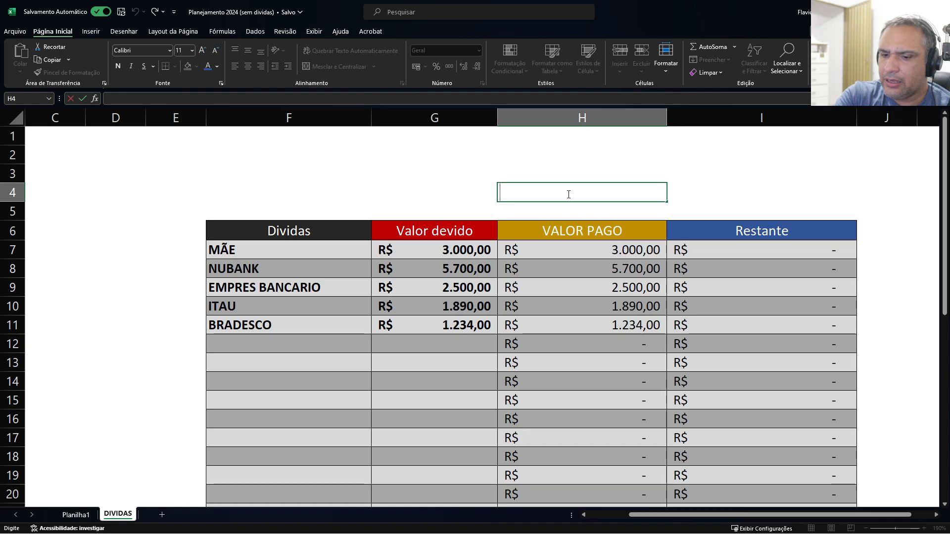
type("=SOMA(")
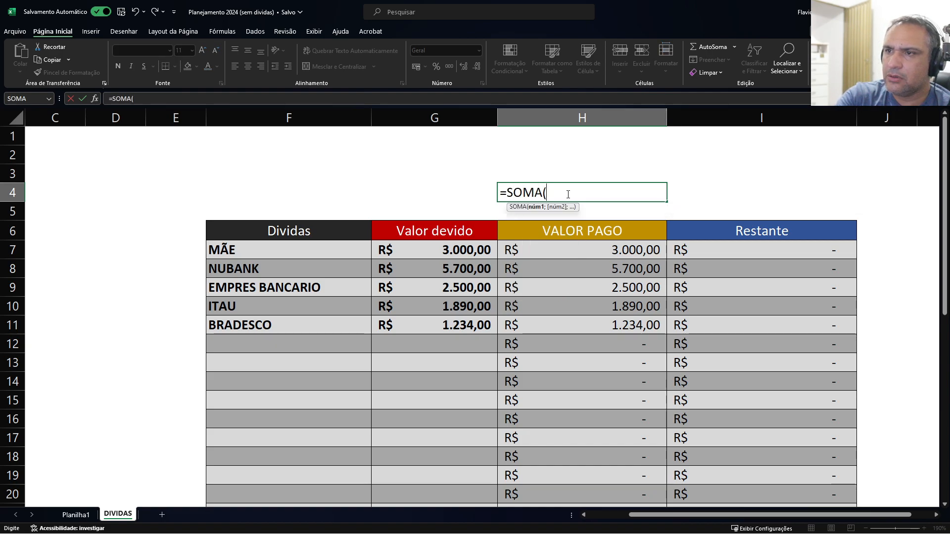
double_click(632, 219)
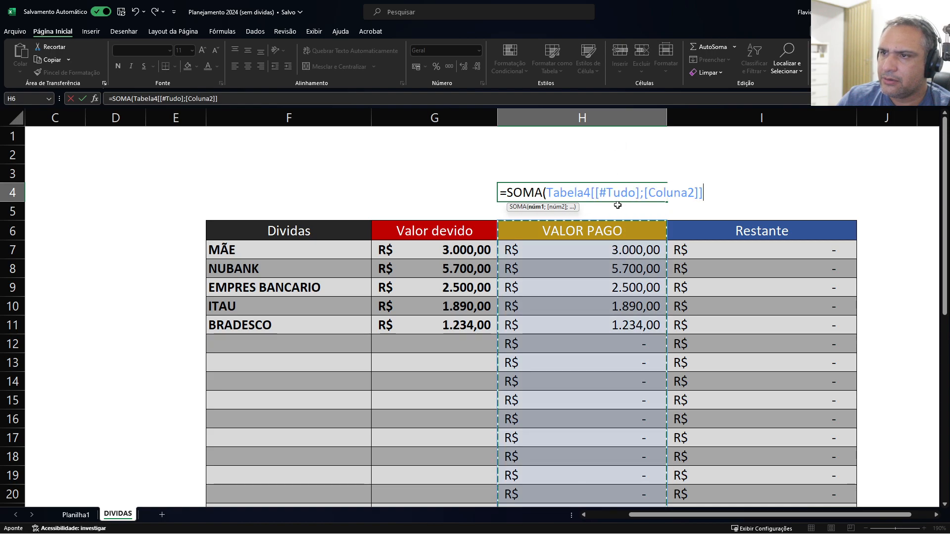
key("Return")
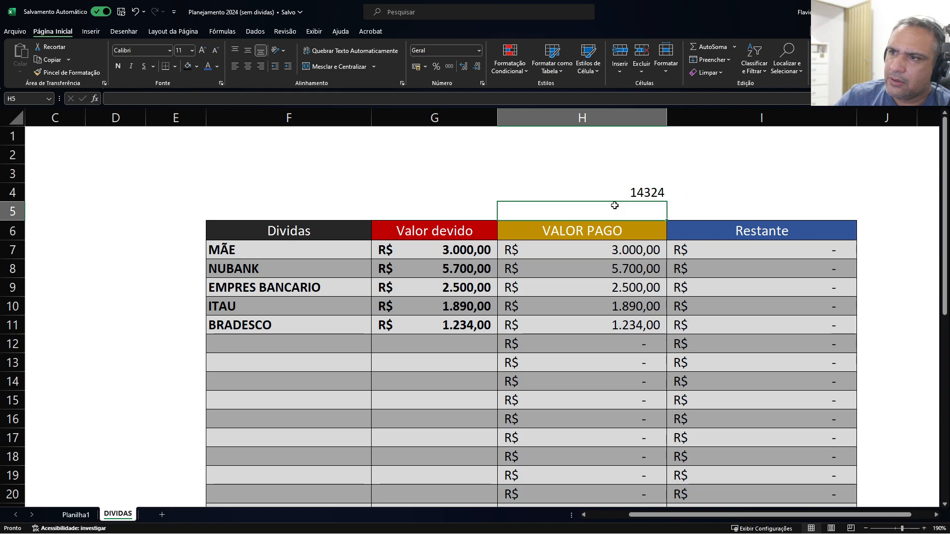
Apply the R$ accounting format to the paid total in H4.
left_click(614, 193)
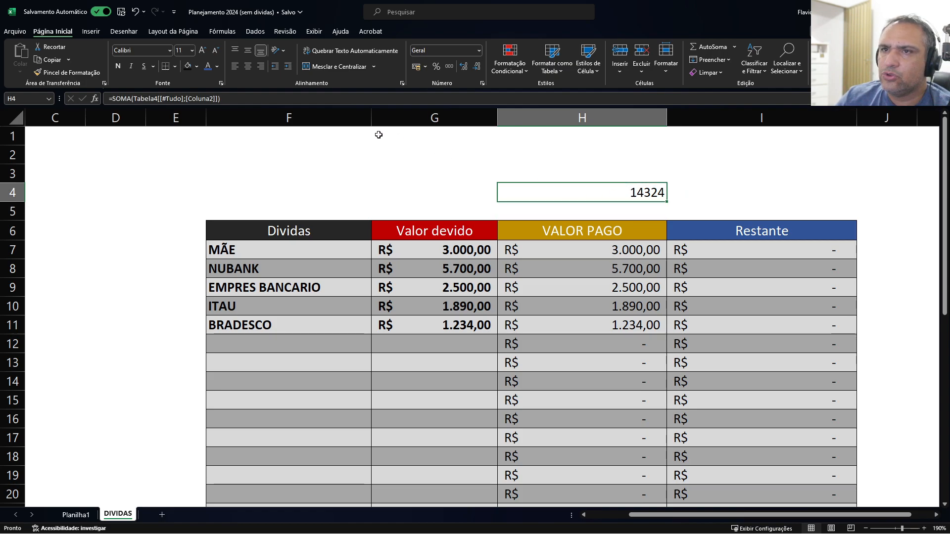
left_click(416, 66)
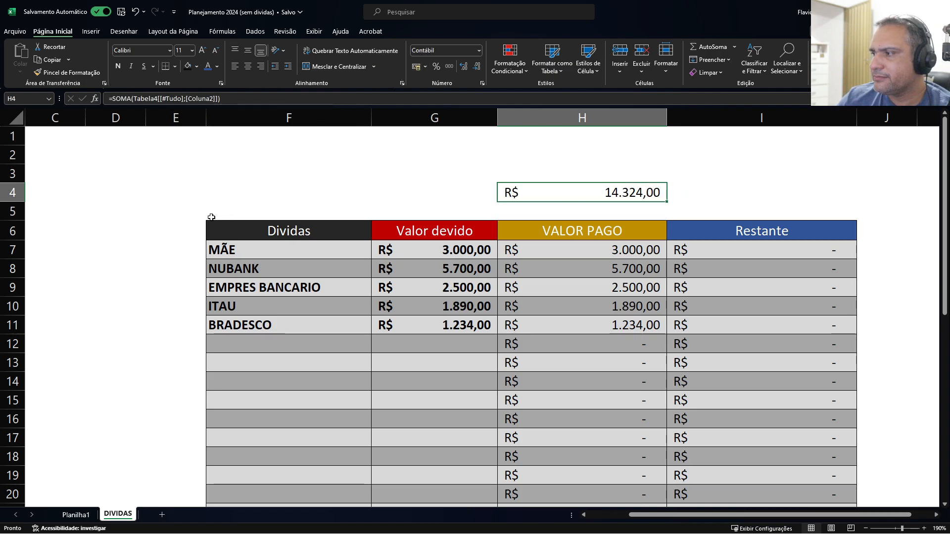
left_click(159, 252)
left_click(632, 193)
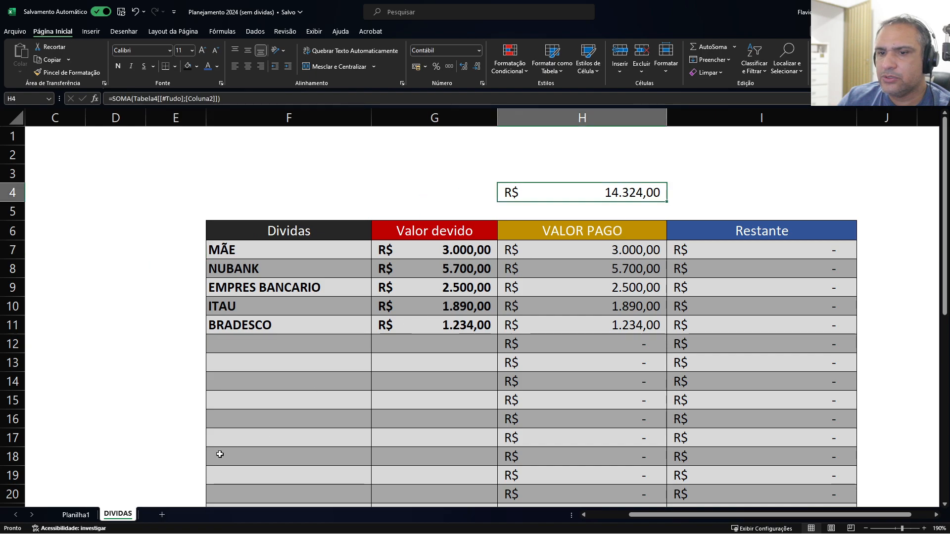
Return to the Planilha1 sheet and review the monthly debt payments, fixed expenses and income.
left_click(81, 515)
left_click(607, 345)
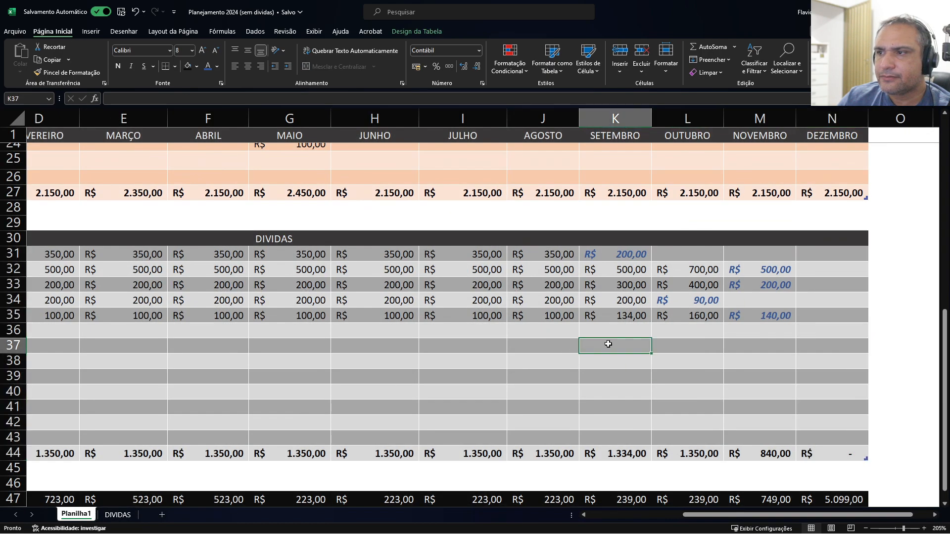
left_click(545, 310)
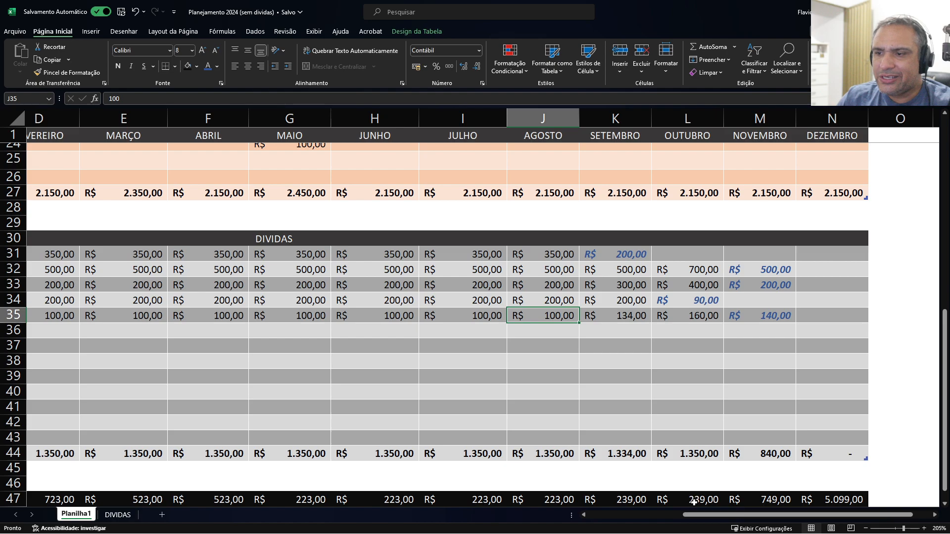
left_click_drag(699, 515, 589, 515)
scroll(517, 412, "up", 1)
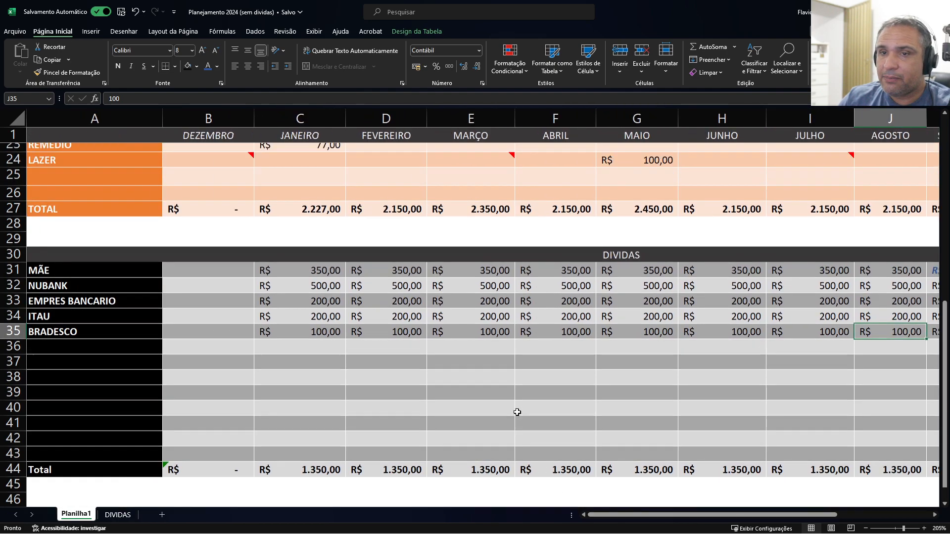
scroll(517, 412, "up", 5)
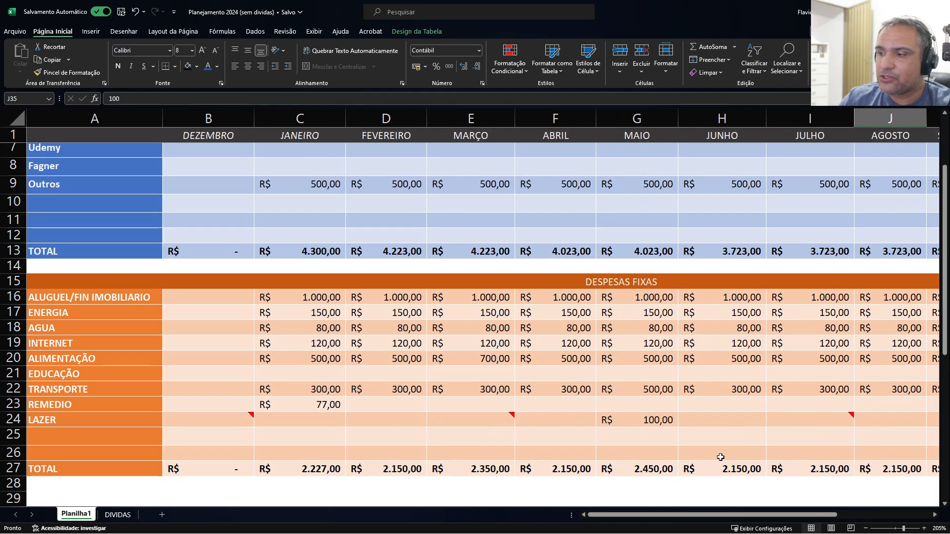